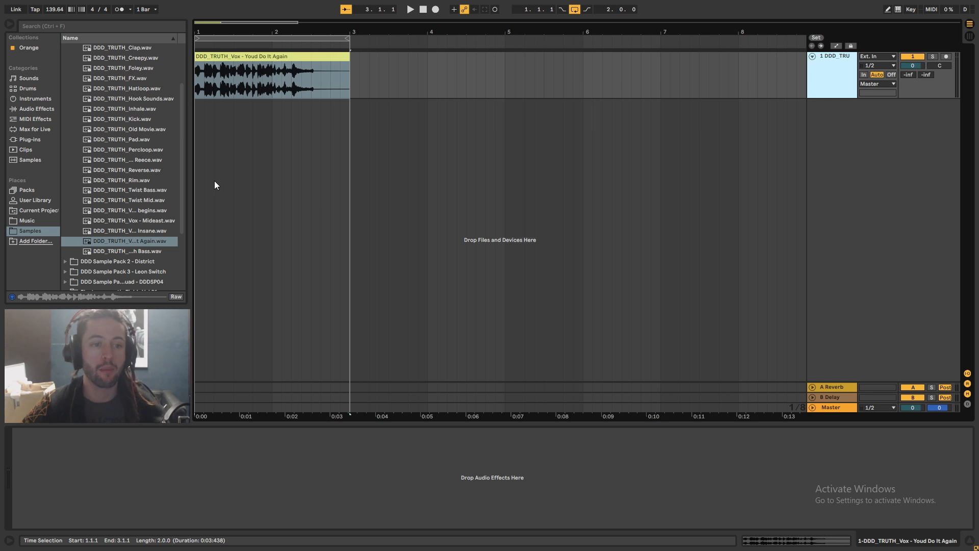
# Show the plug-ins in the browser and set the project tempo to 140 BPM
pyautogui.click(47, 143)
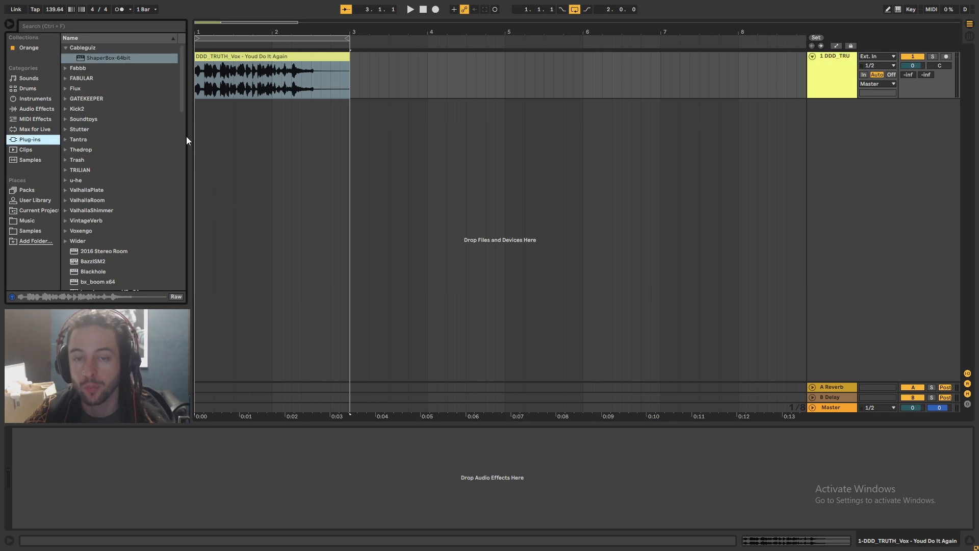
pyautogui.click(335, 148)
pyautogui.click(59, 10)
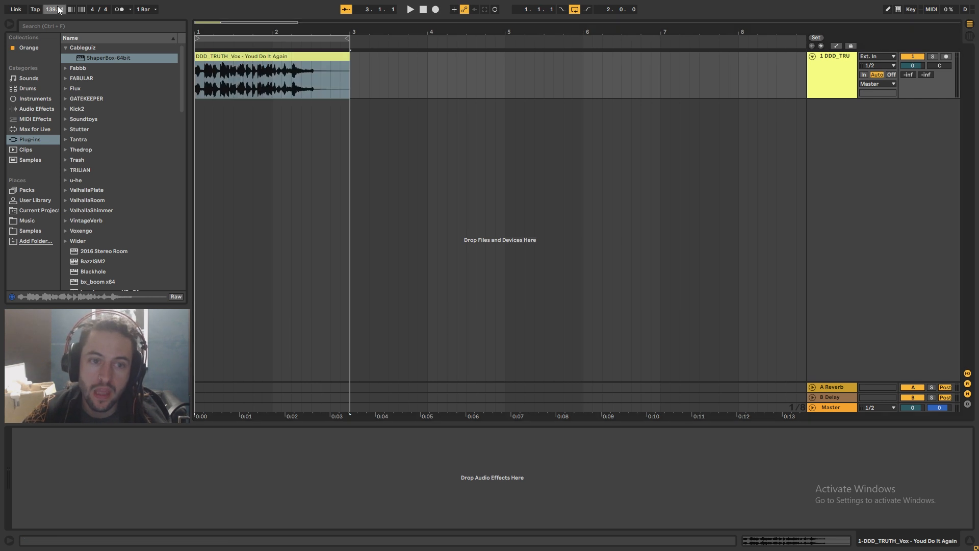
pyautogui.write('140')
pyautogui.press('Return')
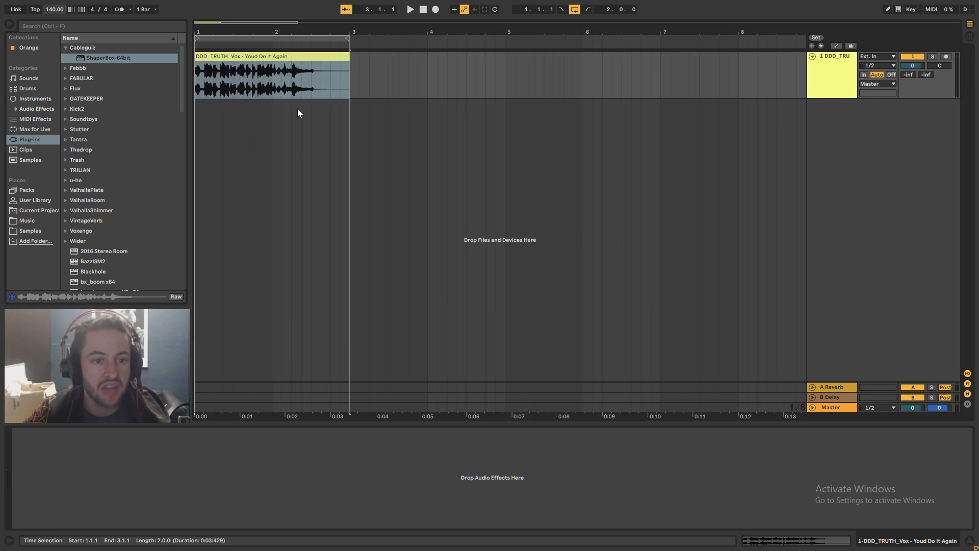
# Hide the return tracks from the arrangement view
pyautogui.click(321, 105)
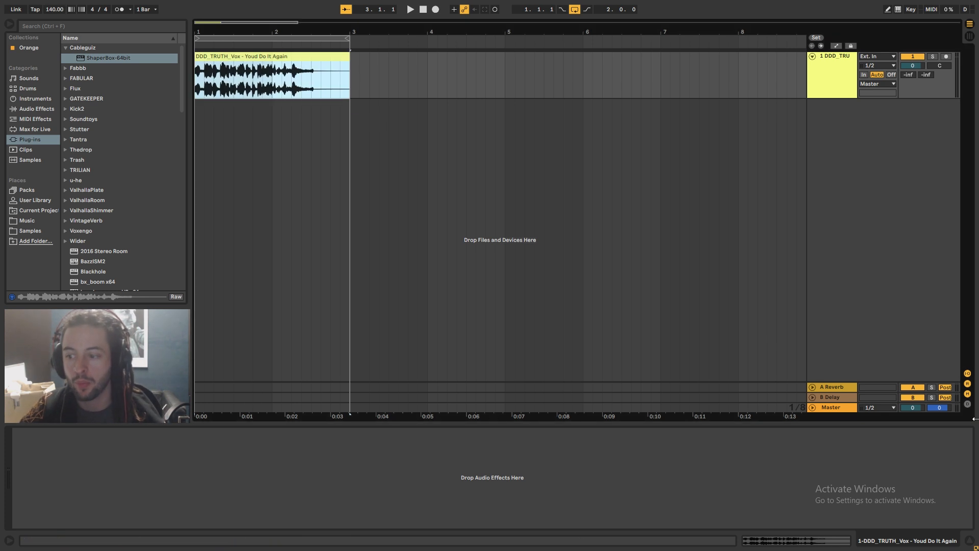
pyautogui.click(849, 386)
pyautogui.click(833, 398)
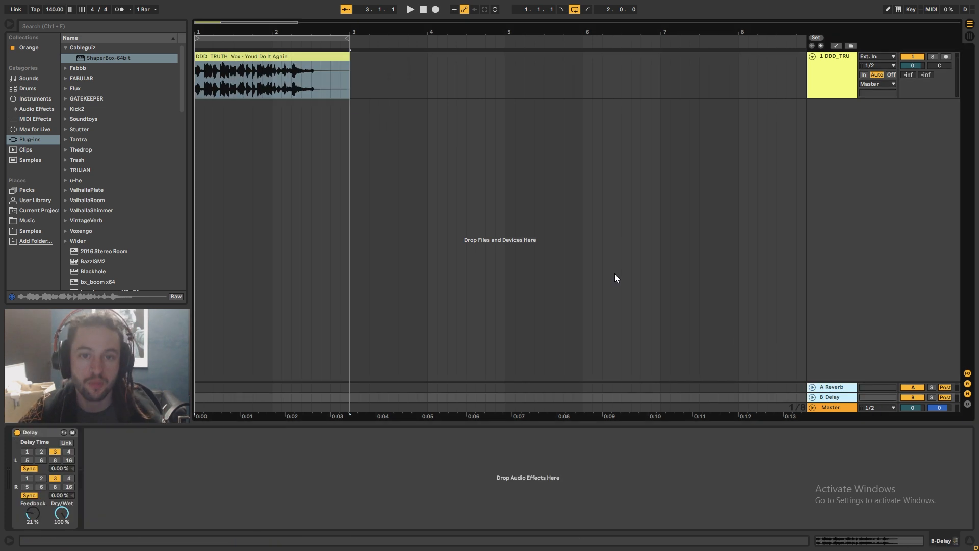
pyautogui.hotkey('ctrl', 'alt', 'r')
# Play the vocal clip from its start to audition it, then stop
pyautogui.click(271, 68)
pyautogui.press('space')
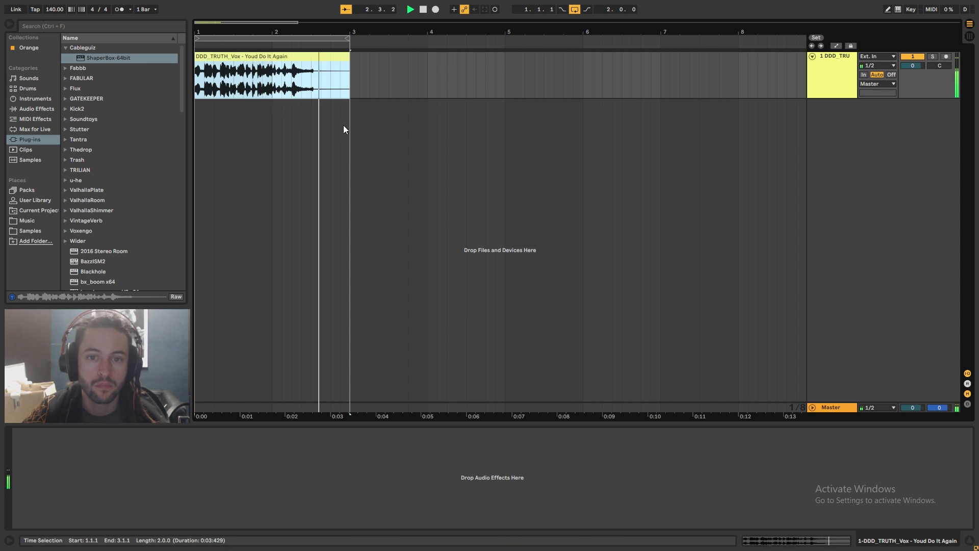
pyautogui.press('space')
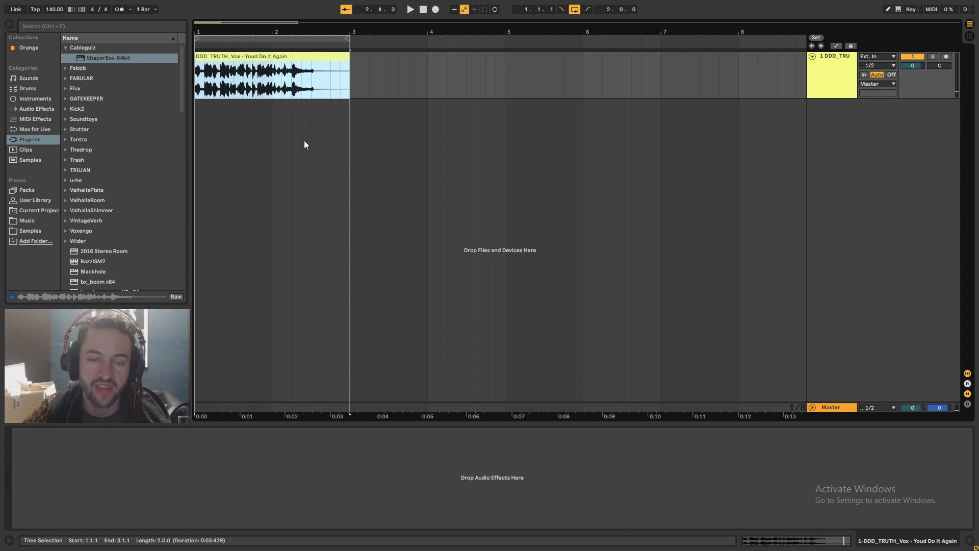
# Load the Tantra plug-in onto the vocal track
pyautogui.click(247, 61)
pyautogui.click(228, 86)
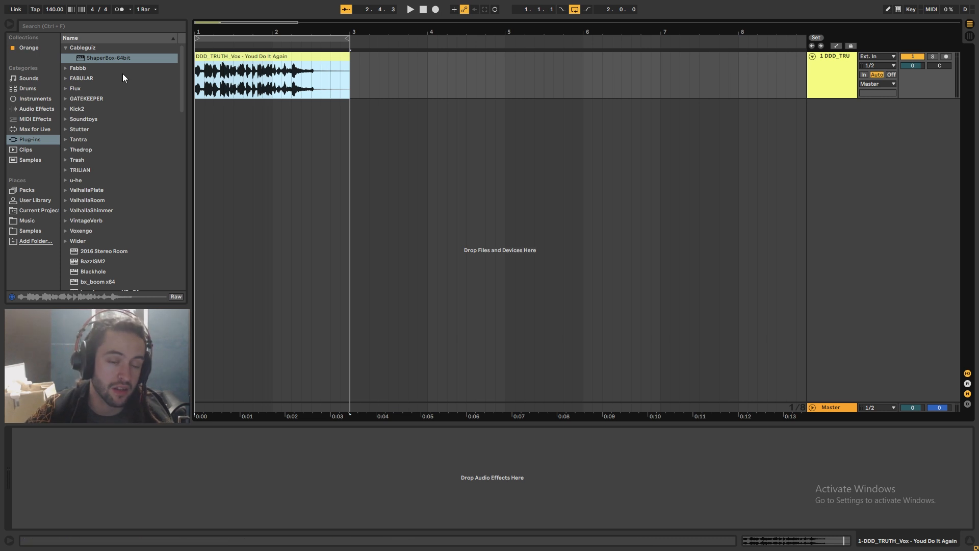
pyautogui.click(66, 139)
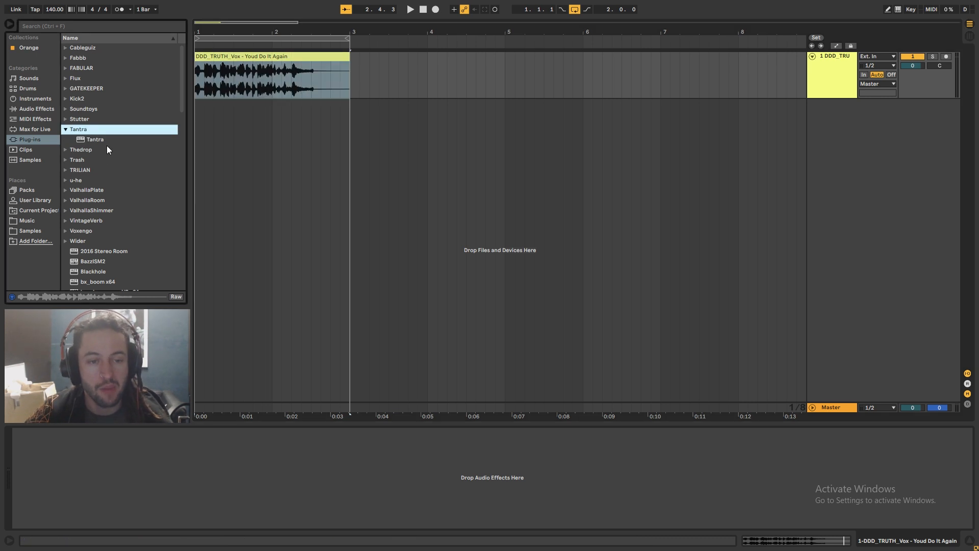
pyautogui.moveTo(102, 138); pyautogui.dragTo(292, 75)
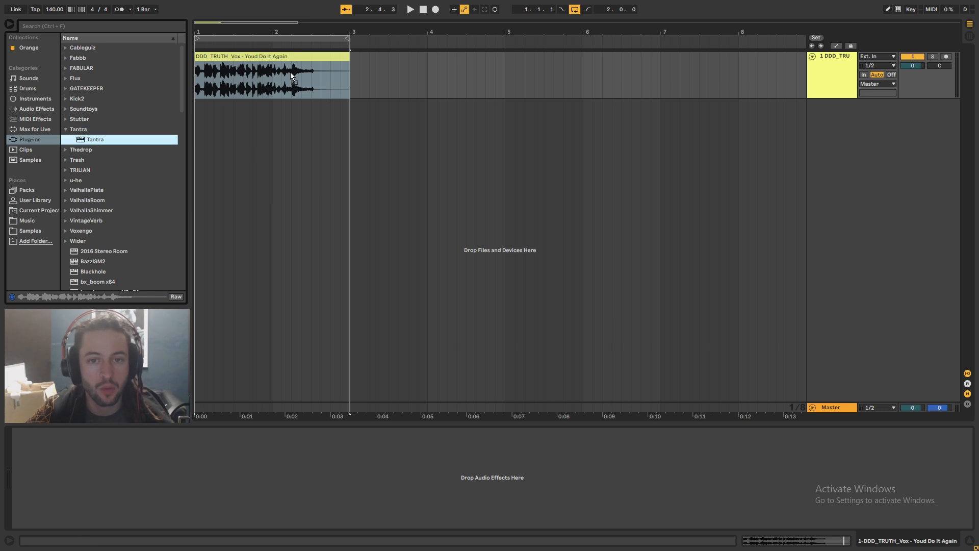
pyautogui.moveTo(228, 87); pyautogui.dragTo(259, 77)
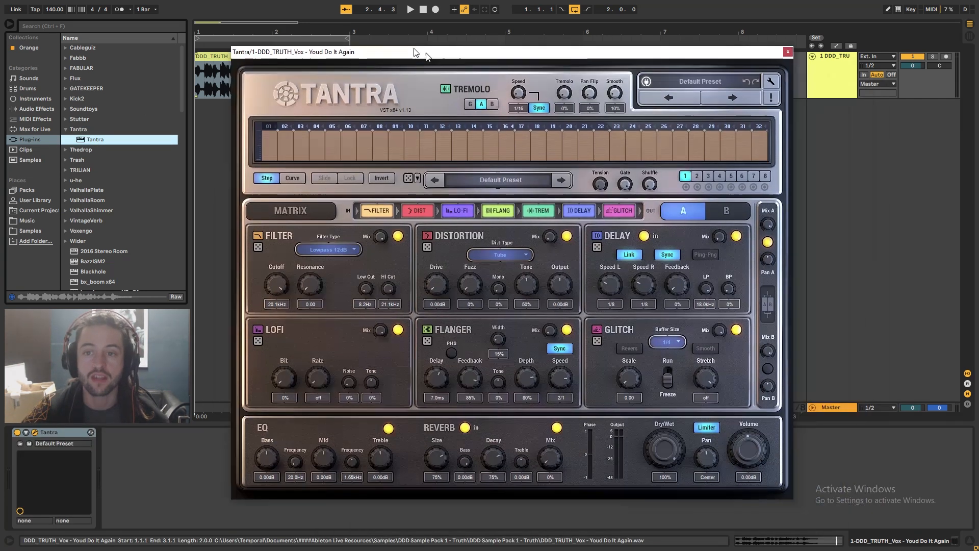
# Step through Tantra presets to GL Metallic and switch off its reverb module
pyautogui.moveTo(426, 53); pyautogui.dragTo(392, 40)
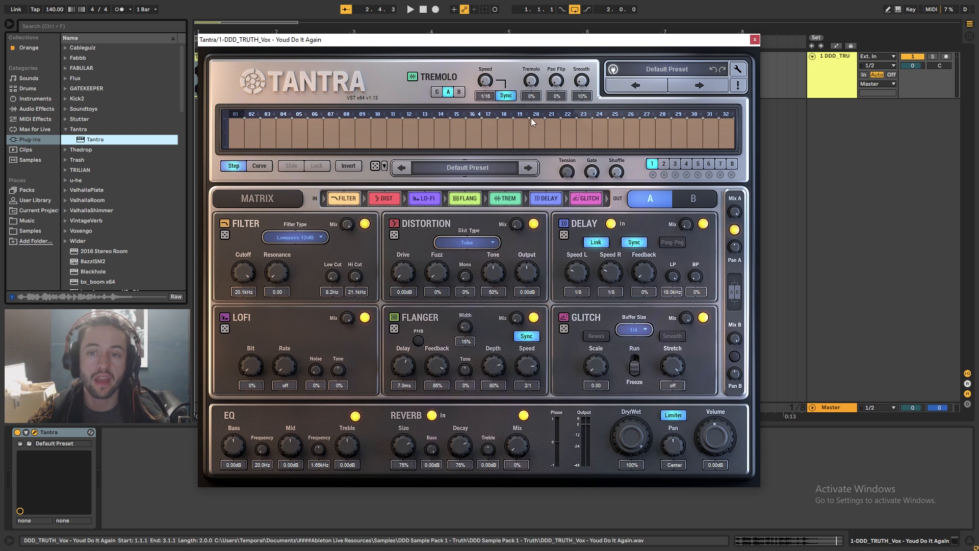
pyautogui.moveTo(456, 44); pyautogui.dragTo(516, 46)
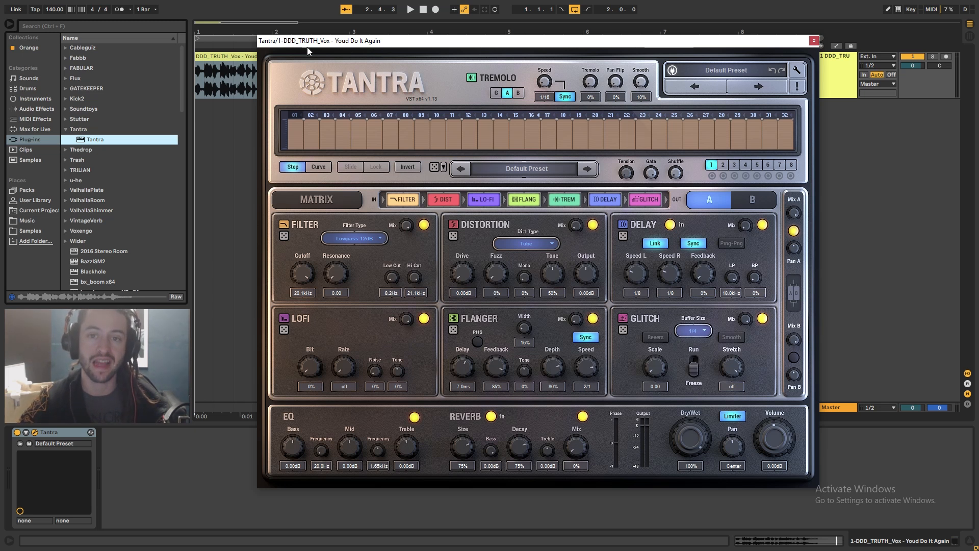
pyautogui.click(758, 87)
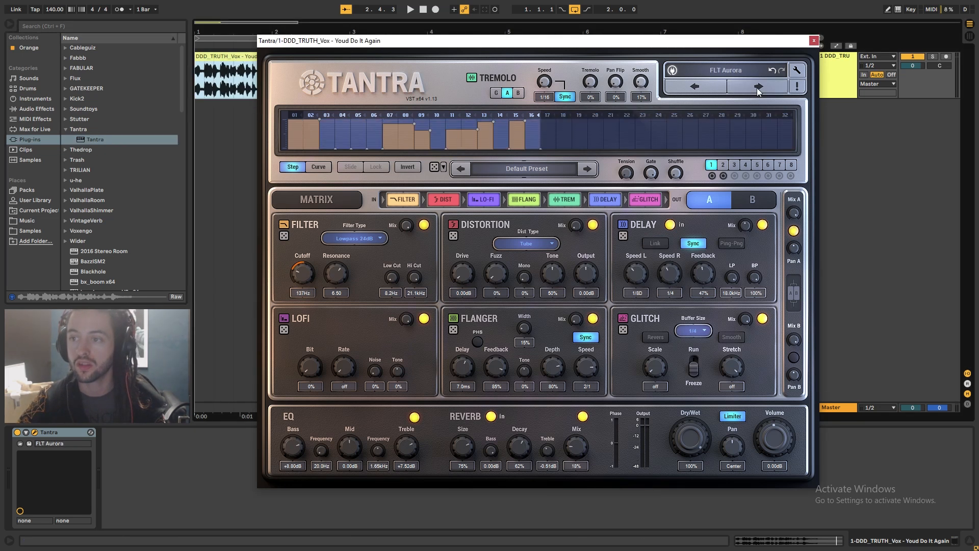
pyautogui.click(757, 85)
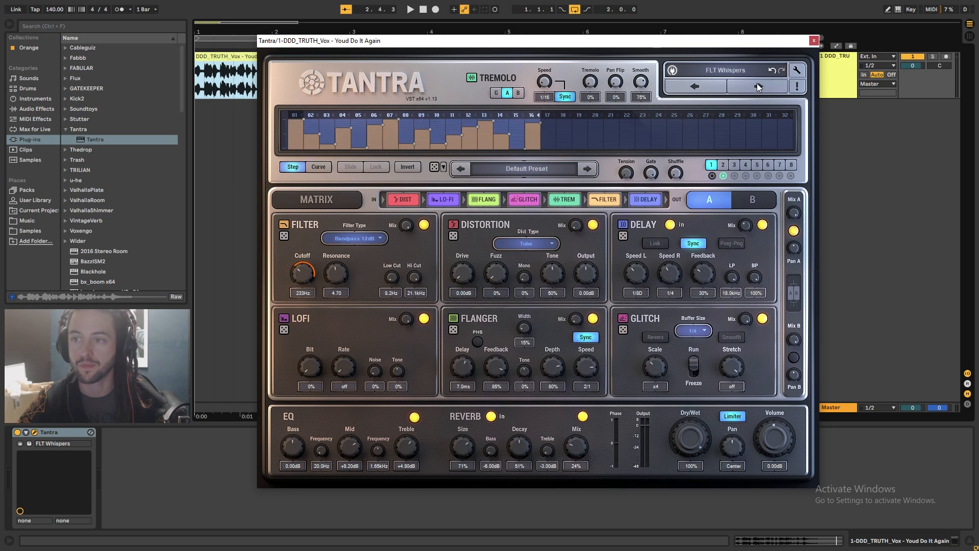
pyautogui.click(757, 86)
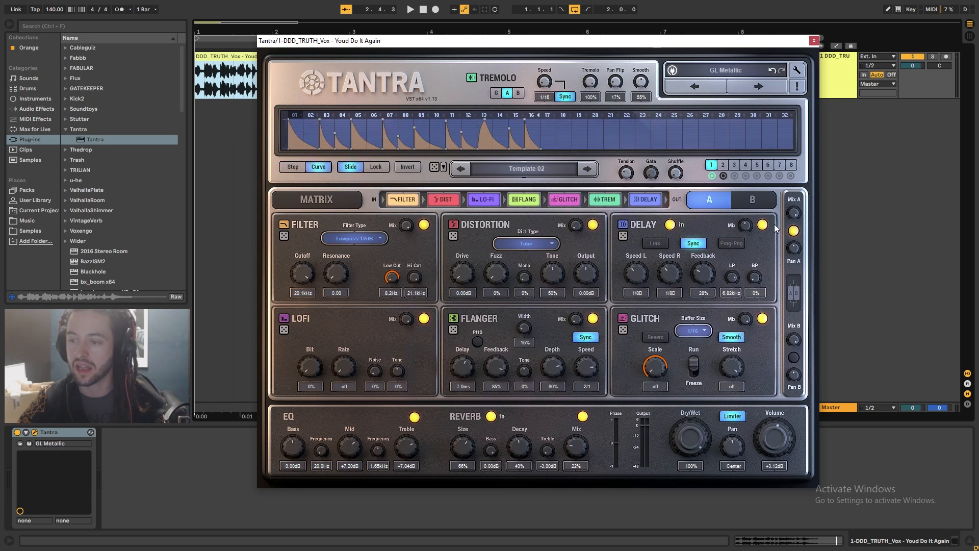
pyautogui.click(582, 416)
# Play the vocal through Tantra, then close the Tantra plug-in window
pyautogui.click(220, 64)
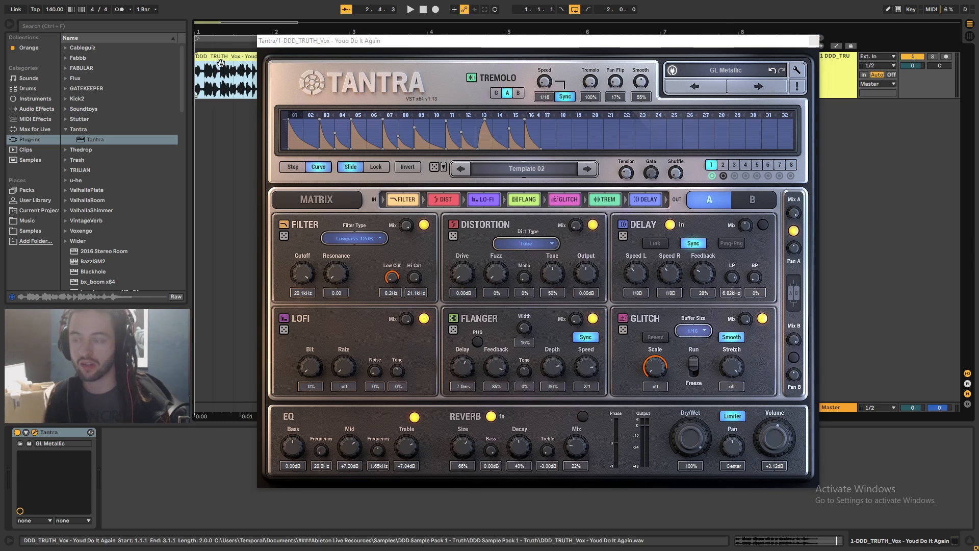
pyautogui.press('space')
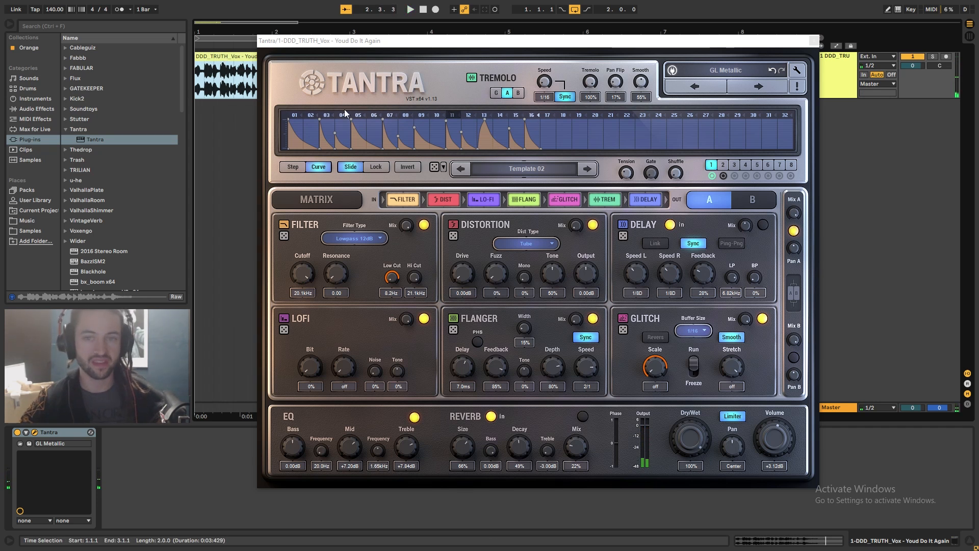
pyautogui.click(813, 41)
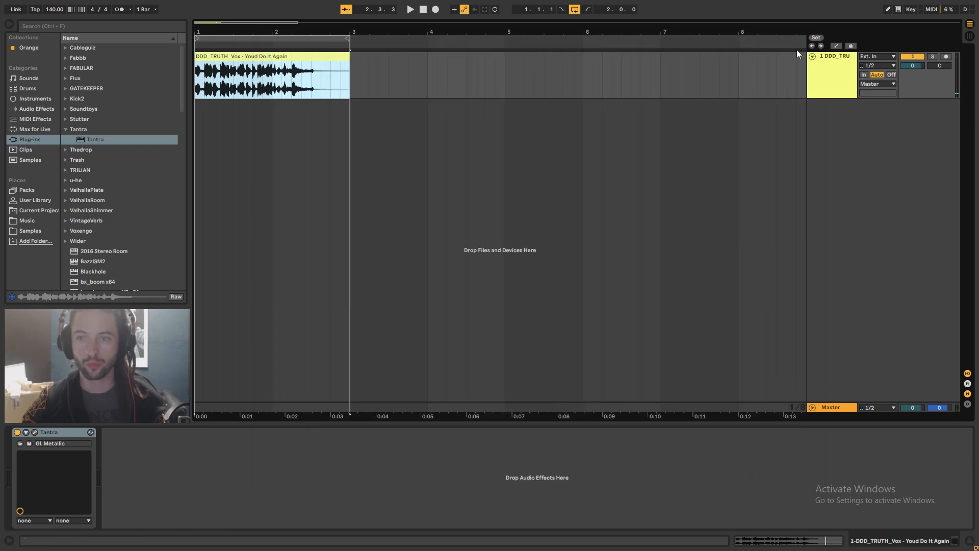
# Add ShaperBox-64bit after Tantra on the vocal track
pyautogui.click(64, 48)
pyautogui.moveTo(97, 58); pyautogui.dragTo(93, 62)
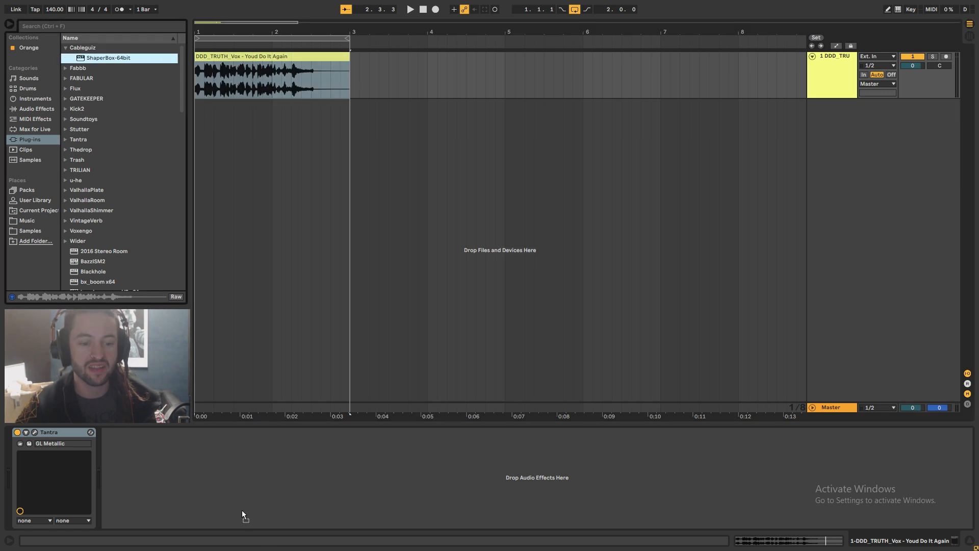
pyautogui.moveTo(242, 512); pyautogui.dragTo(187, 457)
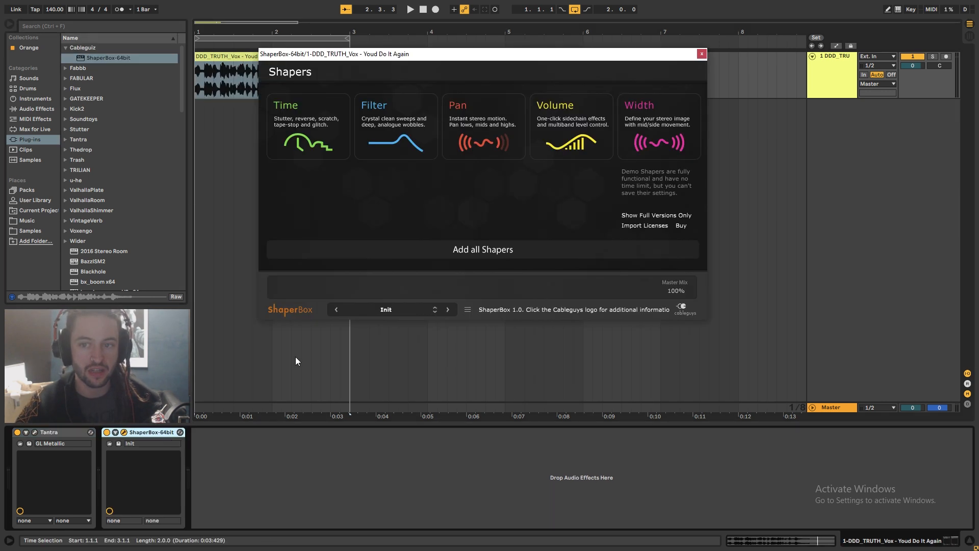
# Add the Time shaper in ShaperBox
pyautogui.moveTo(399, 134)
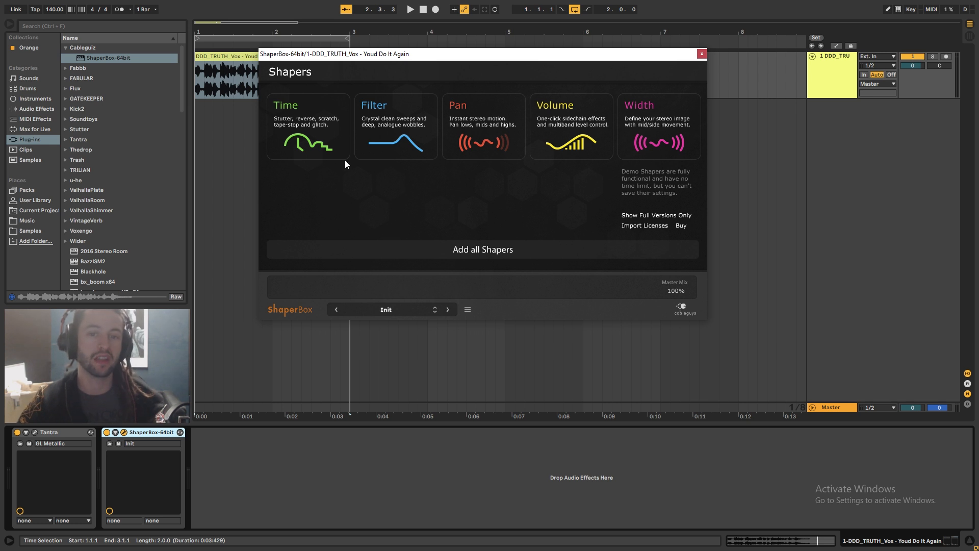
pyautogui.moveTo(342, 154)
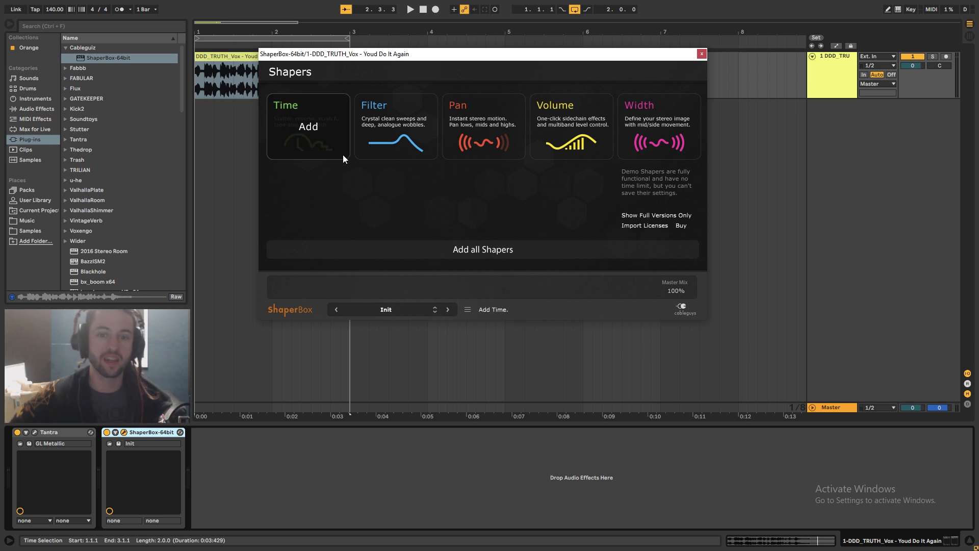
pyautogui.click(341, 154)
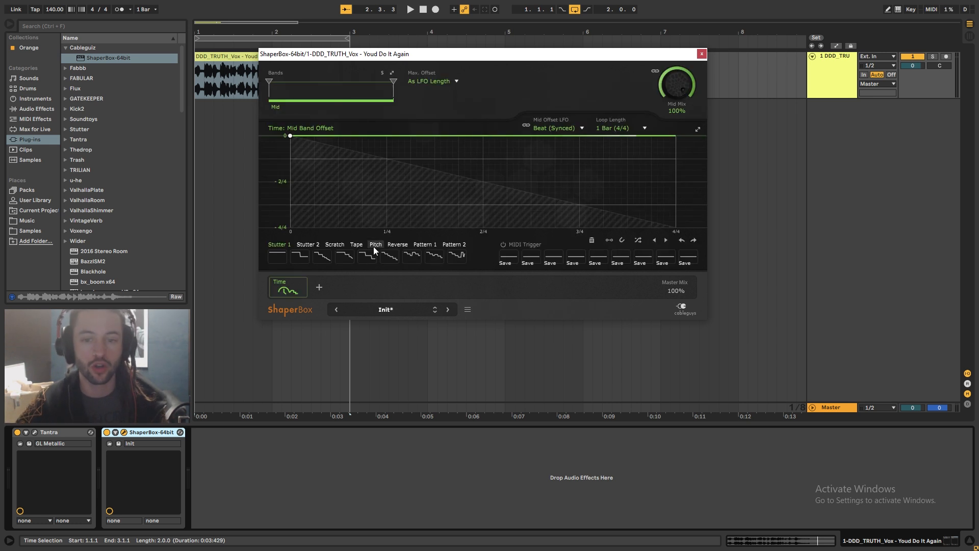
# Start playback and try Reverse and Pitch preset patterns in the Time shaper
pyautogui.press('space')
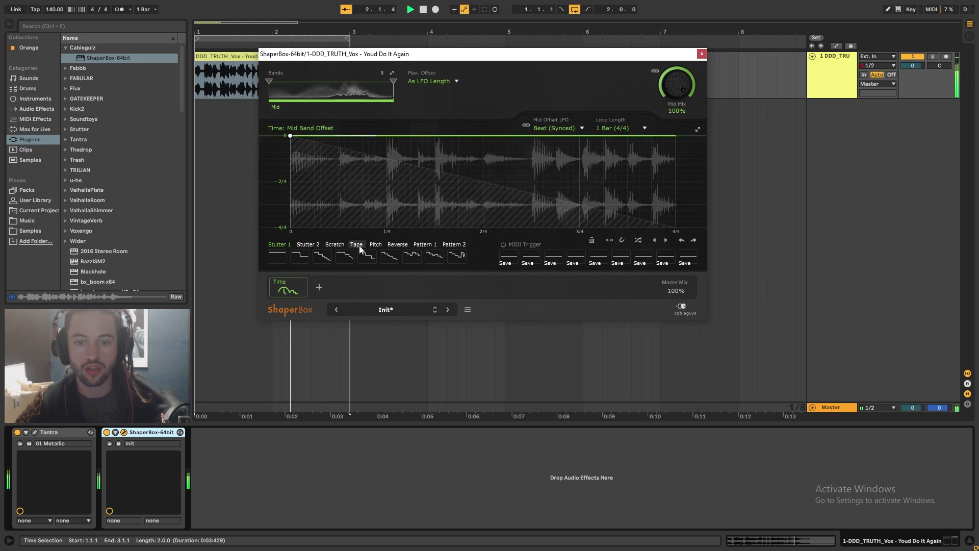
pyautogui.click(396, 244)
pyautogui.click(343, 256)
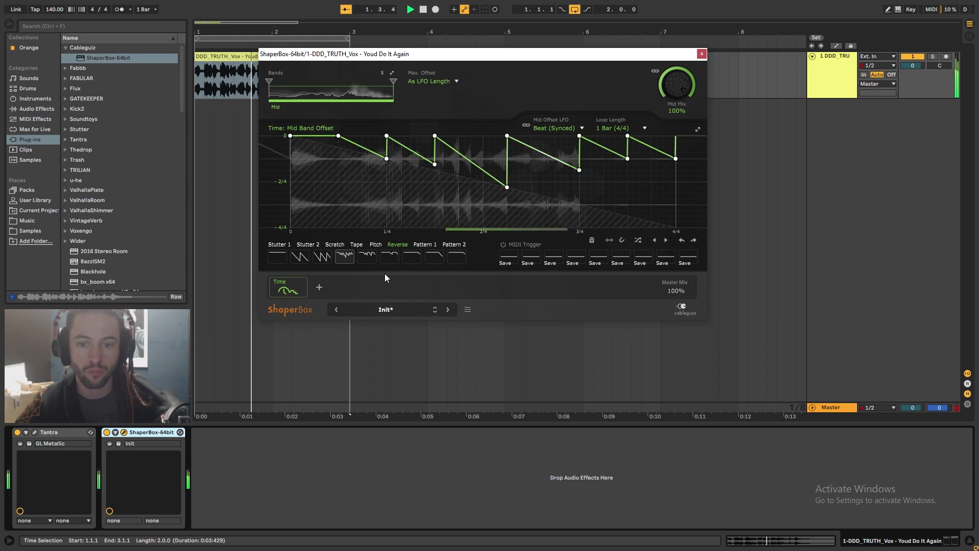
pyautogui.click(367, 257)
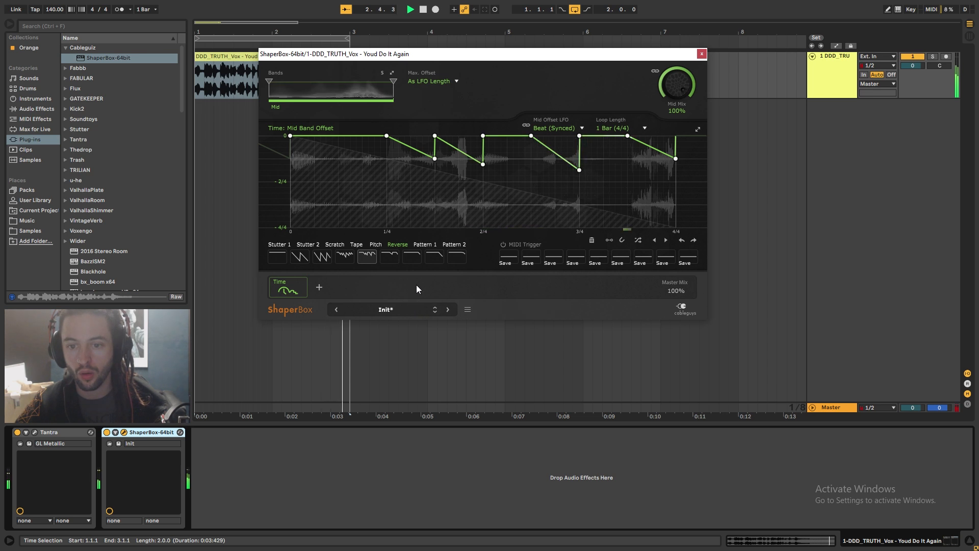
pyautogui.click(375, 244)
pyautogui.click(413, 257)
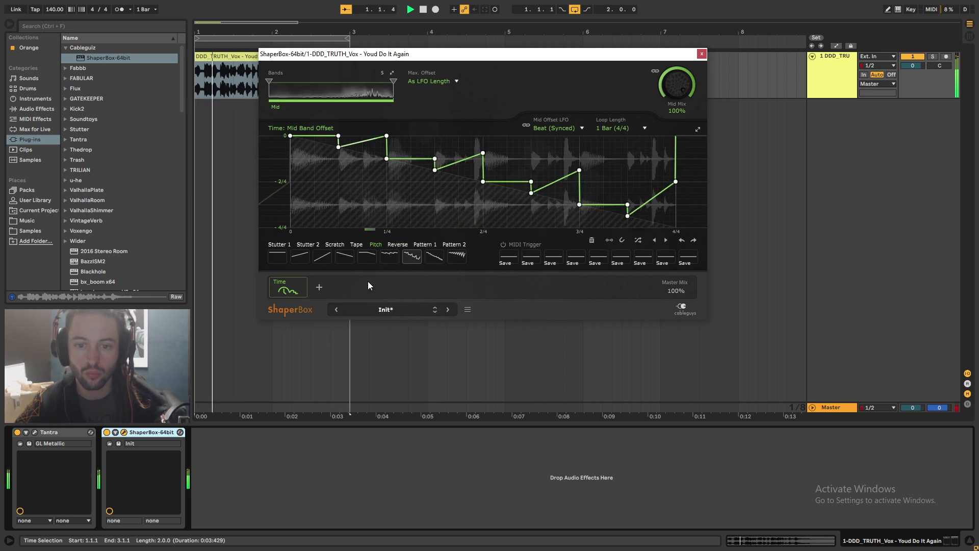
# Try Scratch and Stutter 2 patterns in the Time shaper, keep a Stutter 2 pattern, and close ShaperBox
pyautogui.click(334, 244)
pyautogui.click(361, 257)
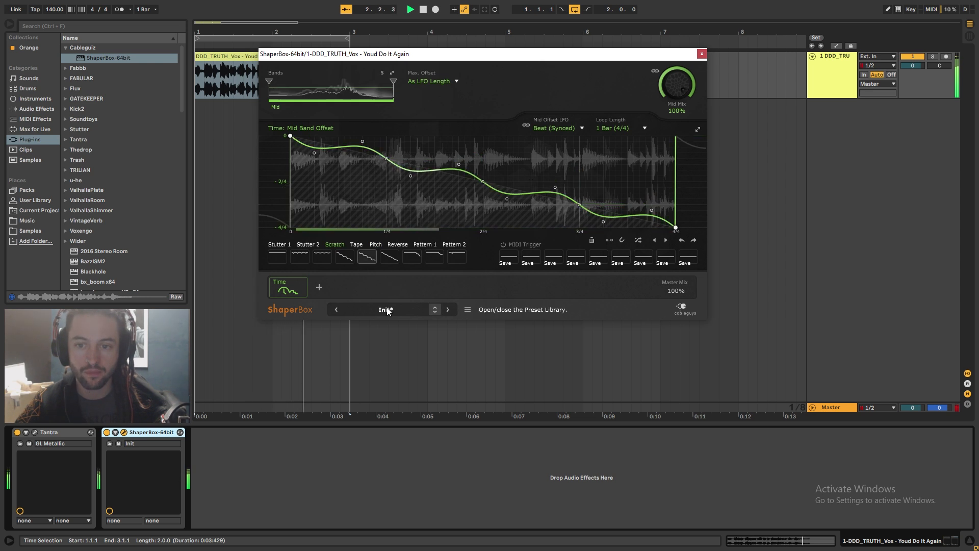
pyautogui.click(312, 245)
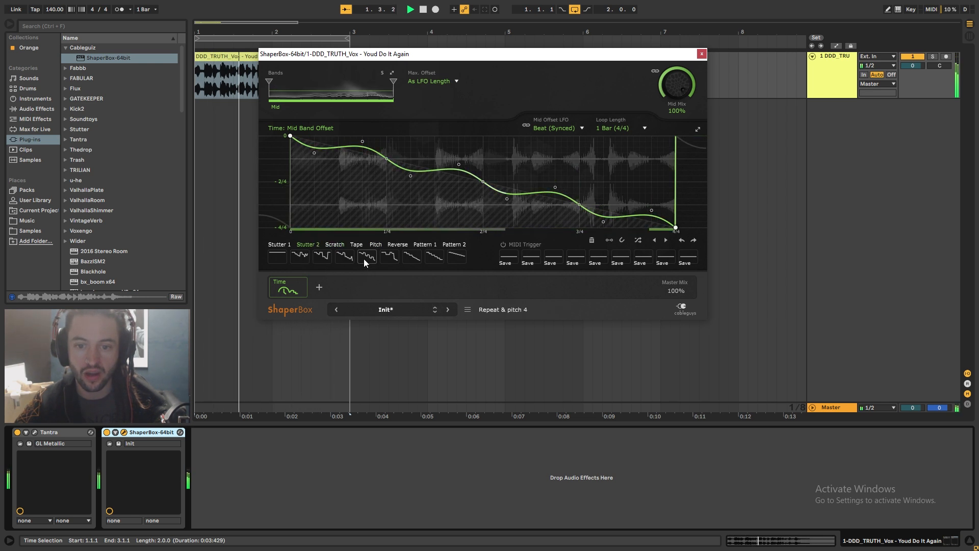
pyautogui.click(364, 258)
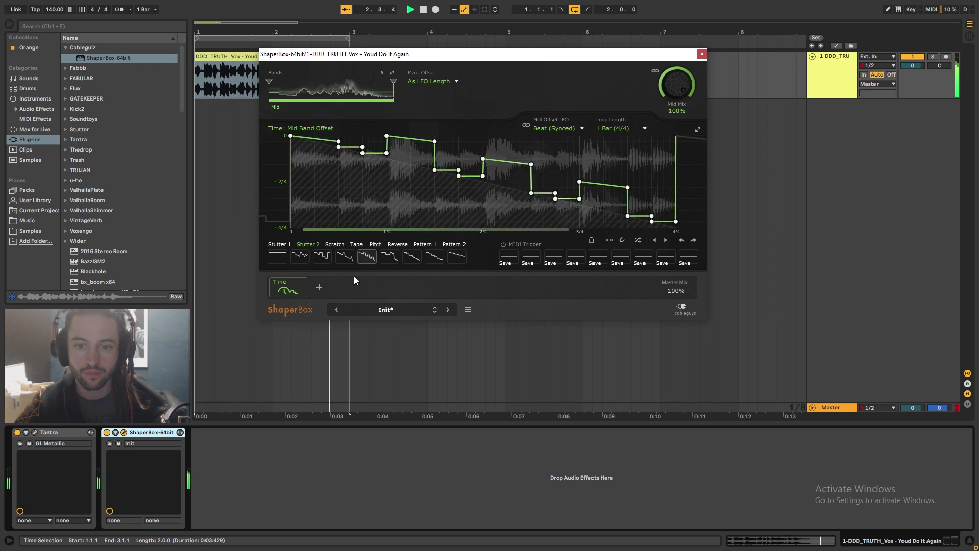
pyautogui.click(350, 259)
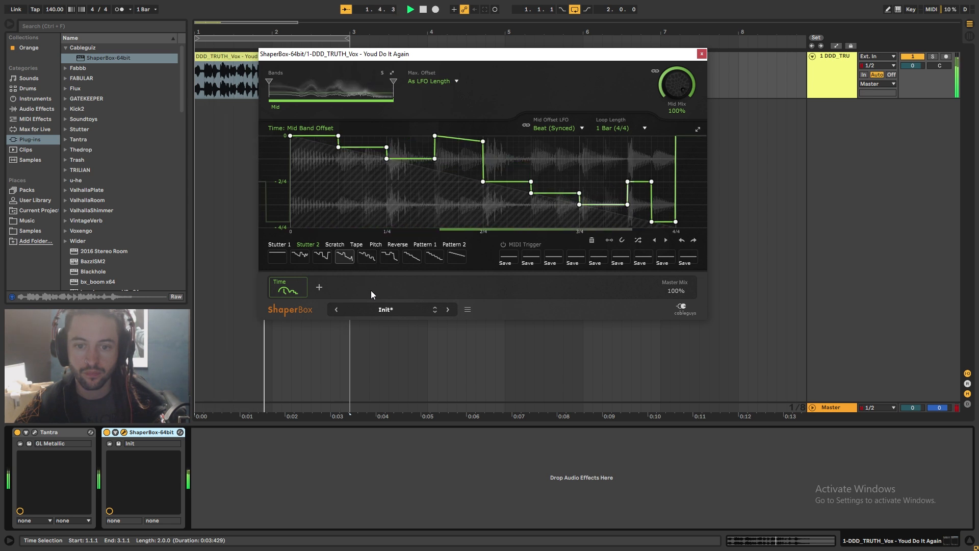
pyautogui.click(361, 256)
pyautogui.click(702, 54)
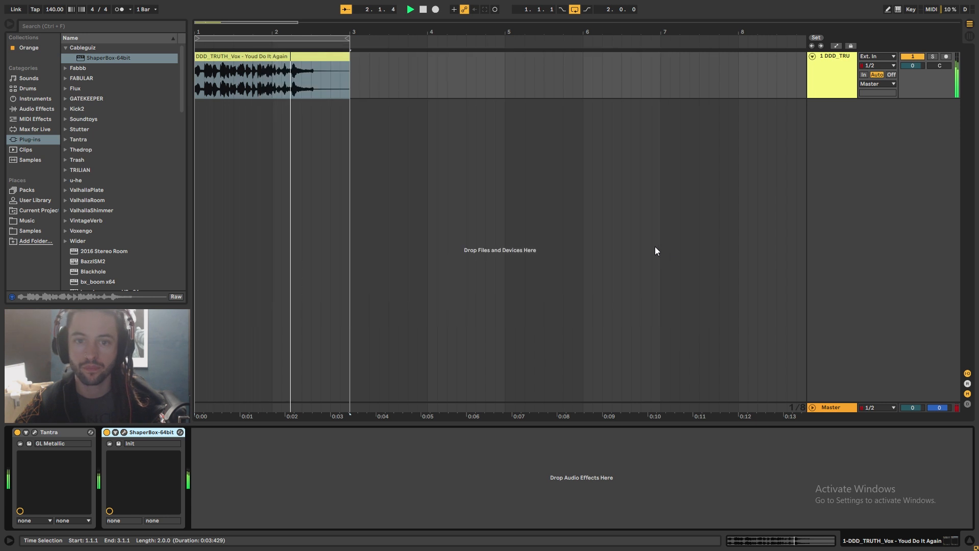
# Stop playback and duplicate the vocal track
pyautogui.press('space')
pyautogui.click(828, 78)
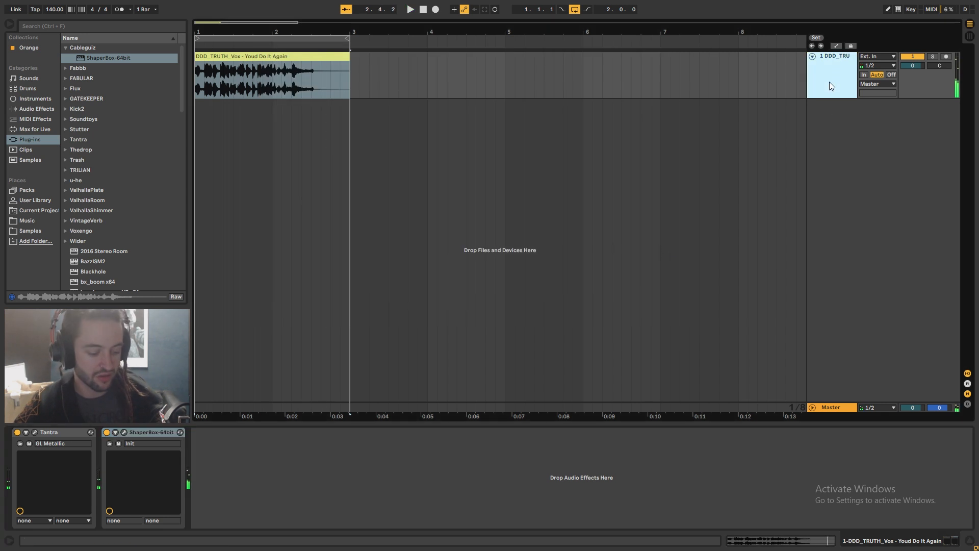
pyautogui.hotkey('ctrl', 'd')
# Freeze the duplicate vocal track and flatten it to audio
pyautogui.rightClick(832, 117)
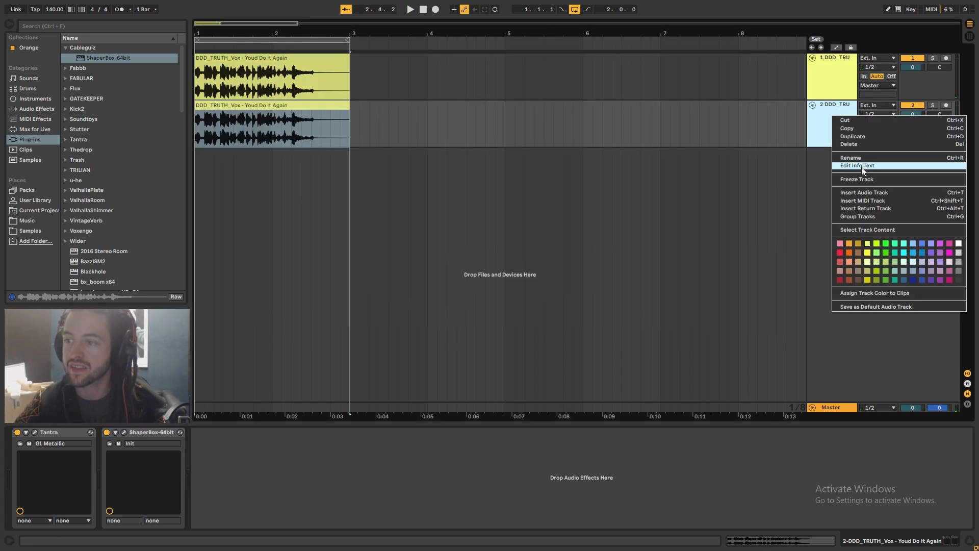
pyautogui.click(863, 179)
pyautogui.rightClick(831, 109)
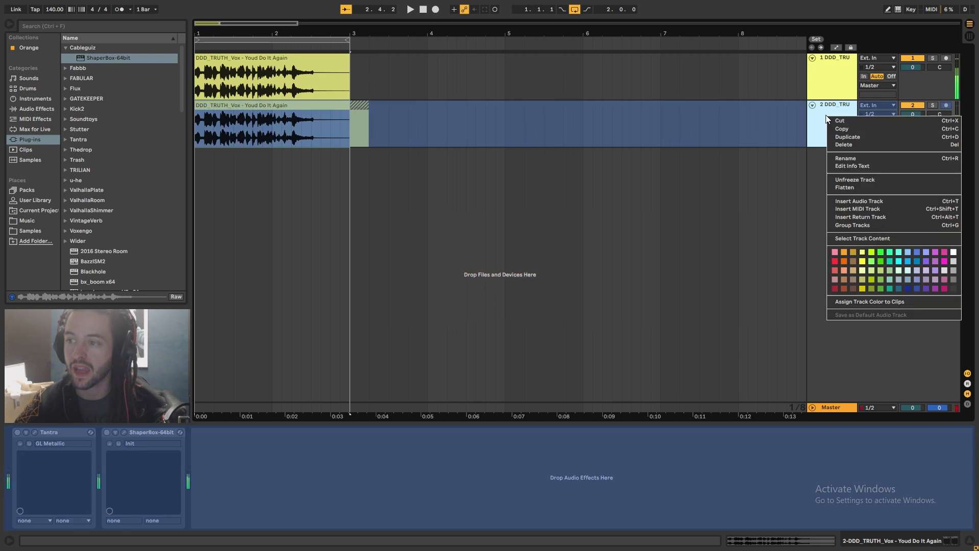
pyautogui.click(867, 187)
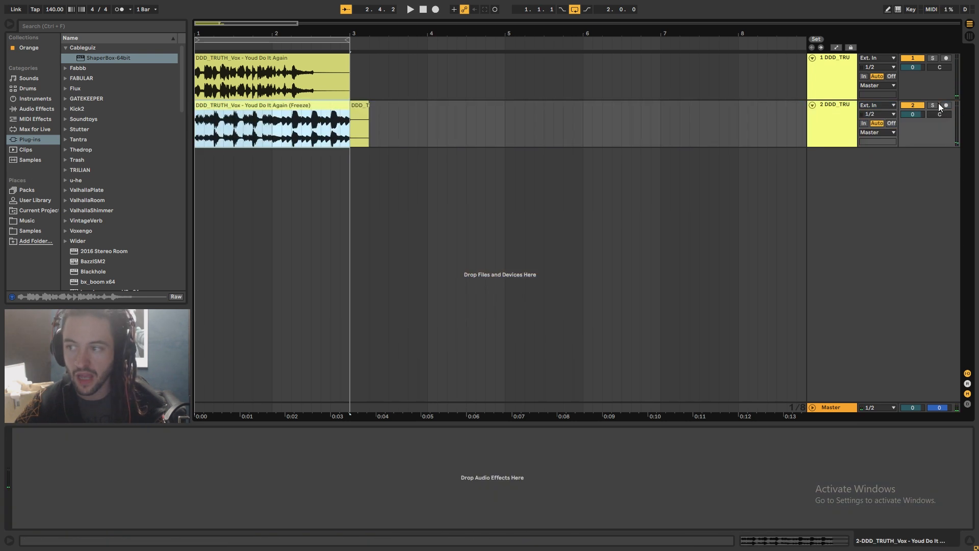
# Solo the duplicate track, start playback, and open its flattened clip
pyautogui.click(933, 105)
pyautogui.press('space')
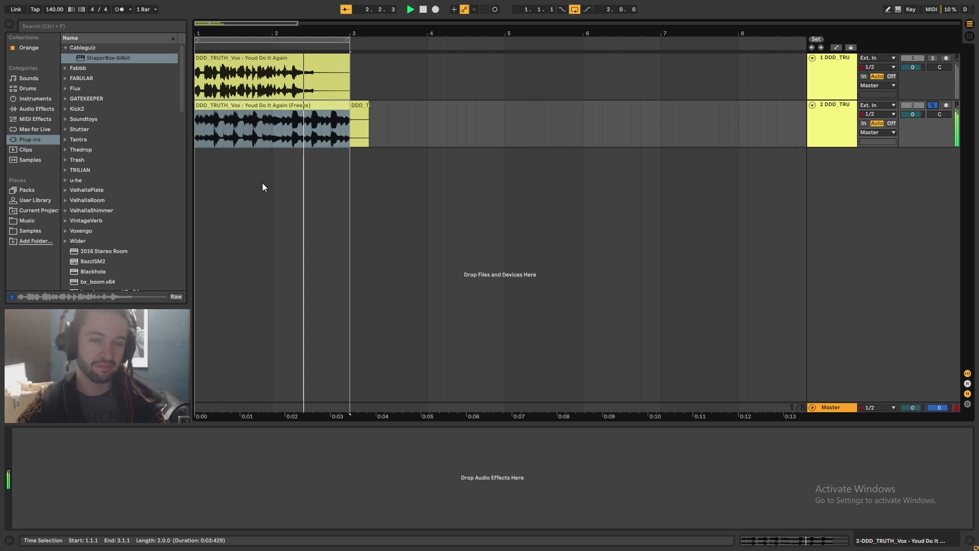
pyautogui.click(806, 539)
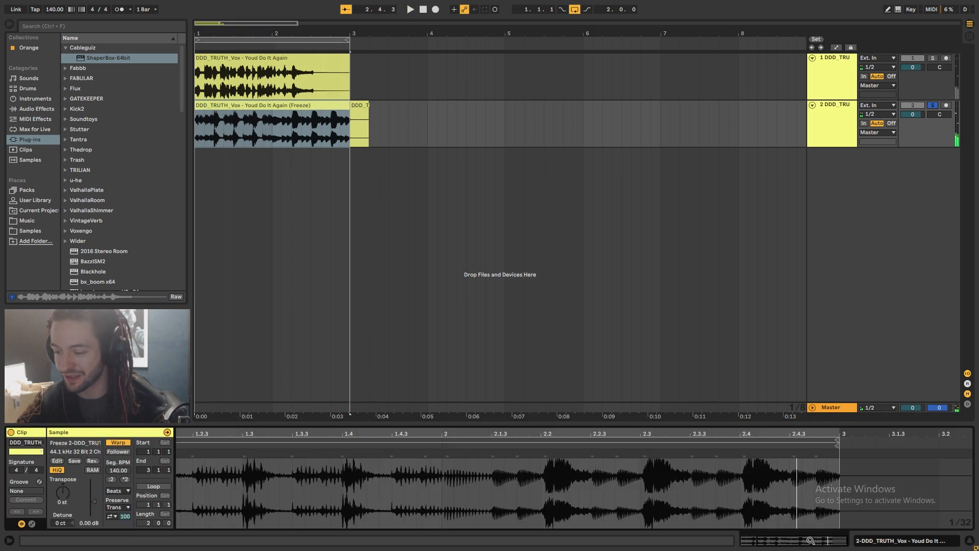
# In the clip's Beats warp settings, set Preserve to 1/16
pyautogui.click(118, 443)
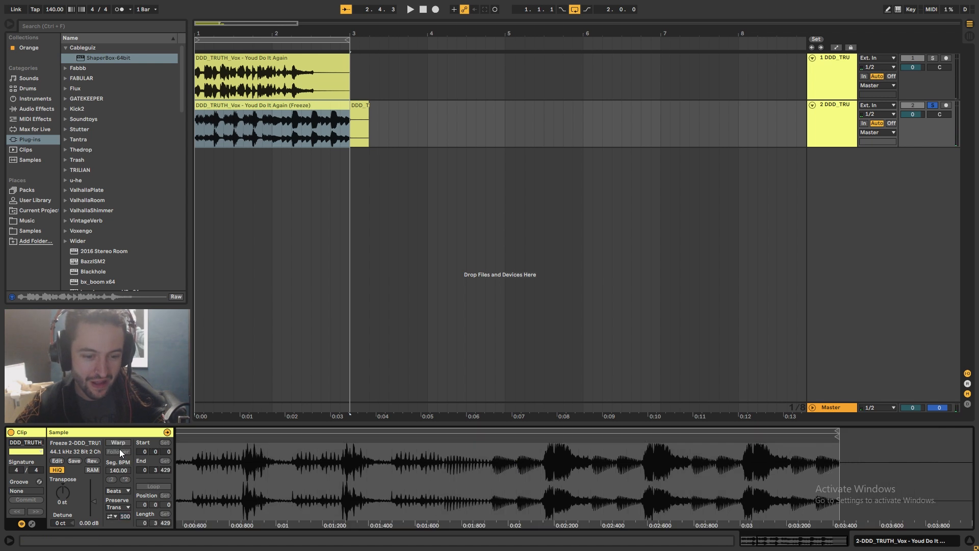
pyautogui.click(119, 443)
pyautogui.click(120, 490)
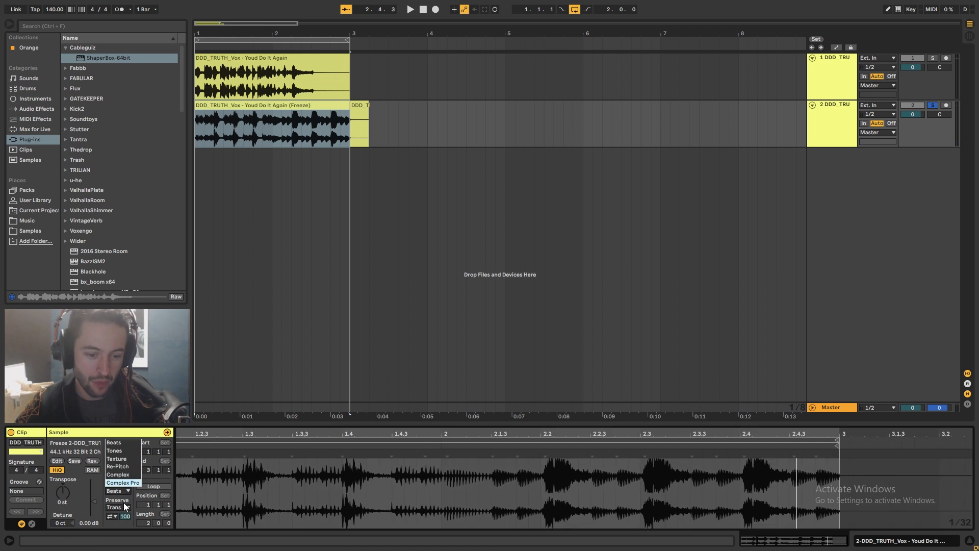
pyautogui.click(123, 503)
pyautogui.click(121, 505)
pyautogui.click(126, 485)
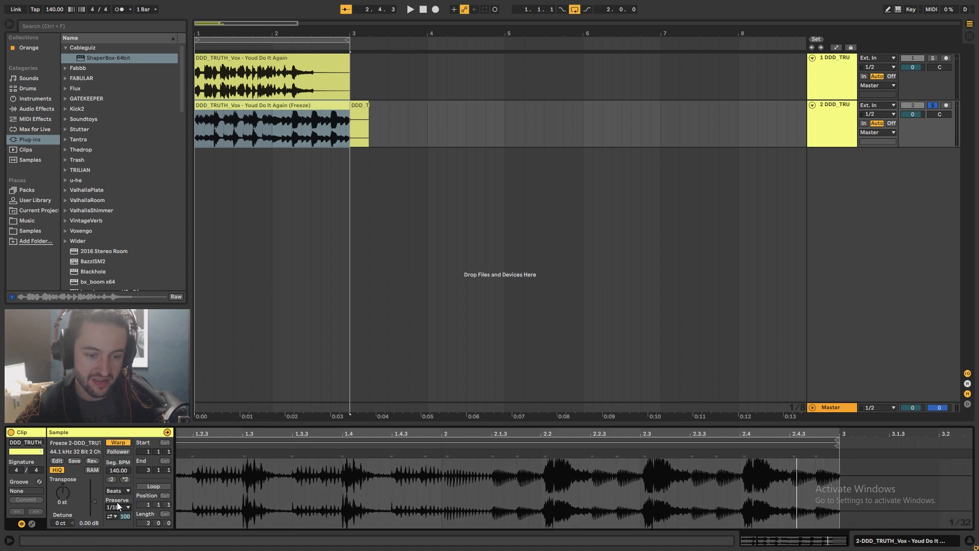
# Set the clip's transient envelope to 73, then lower it further during playback
pyautogui.click(115, 515)
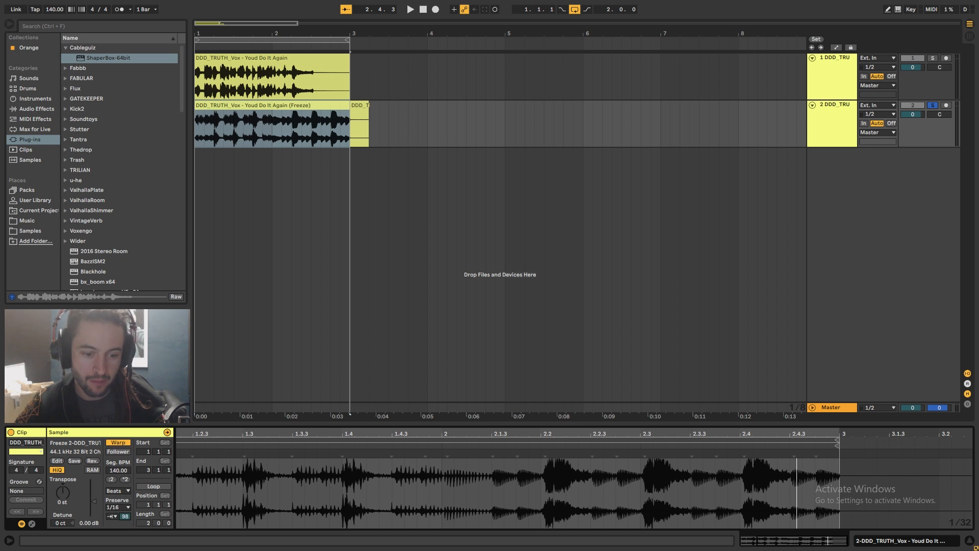
pyautogui.write('73')
pyautogui.click(113, 495)
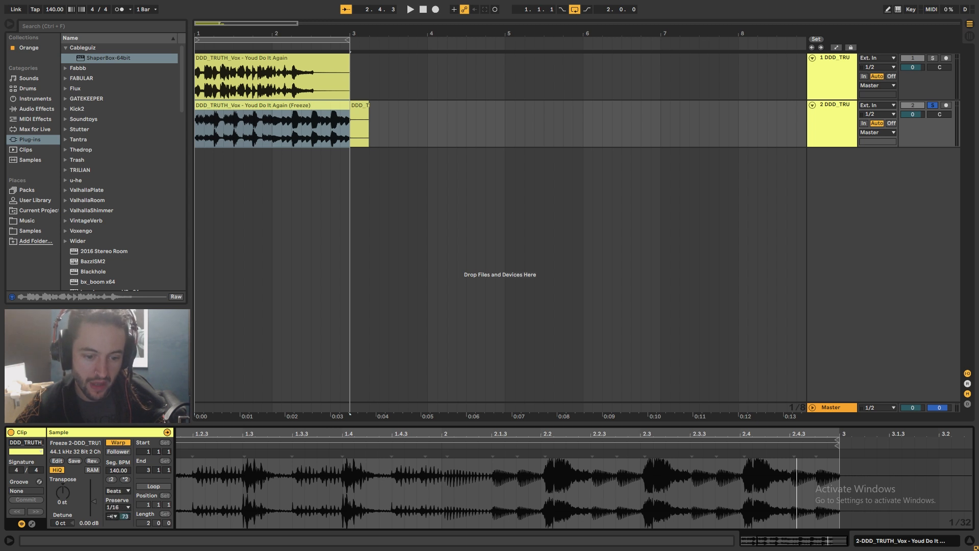
pyautogui.press('space')
pyautogui.moveTo(127, 517); pyautogui.dragTo(127, 538)
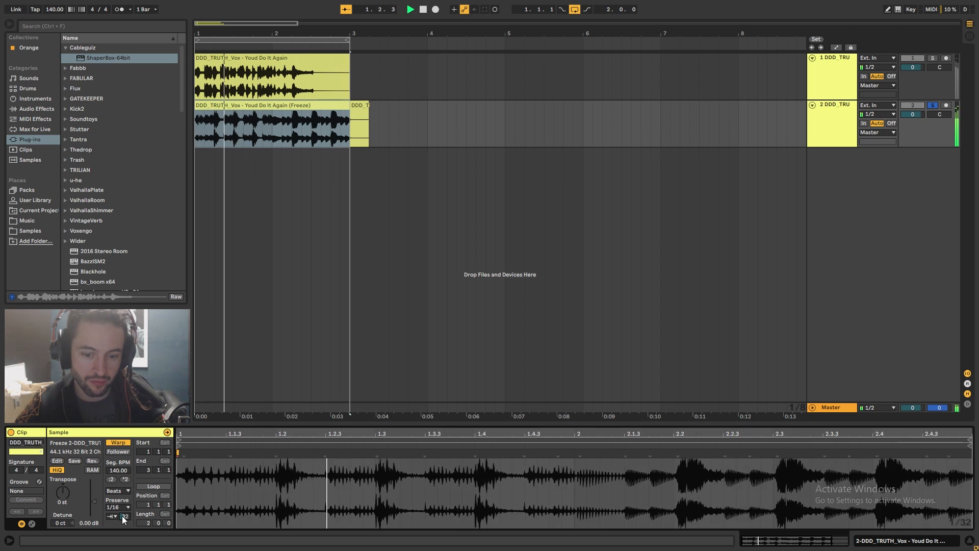
# Stop playback and delete the freeze tail clip at the end of the duplicate track
pyautogui.press('space')
pyautogui.click(362, 107)
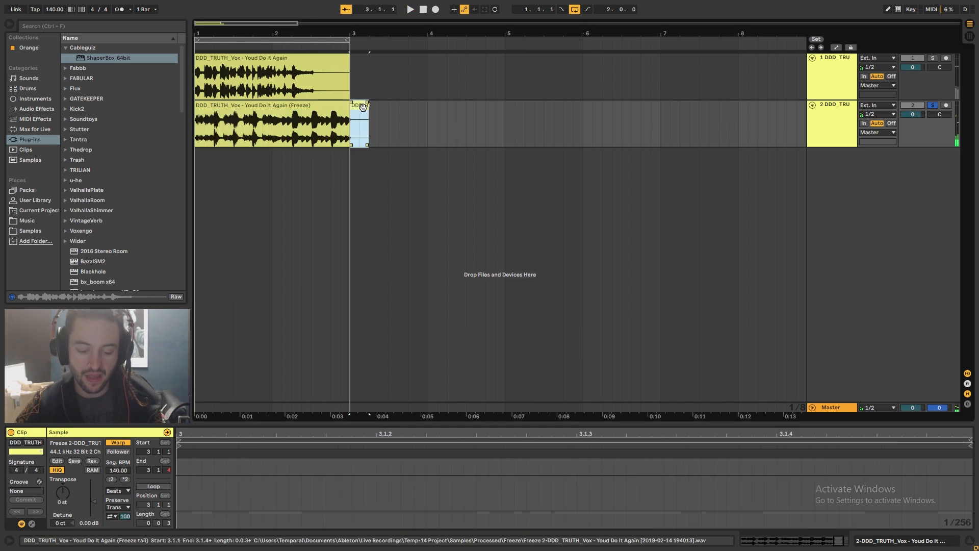
pyautogui.press('Delete')
# Search the browser for "so" and expand the Soundtoys plug-in folder
pyautogui.click(56, 28)
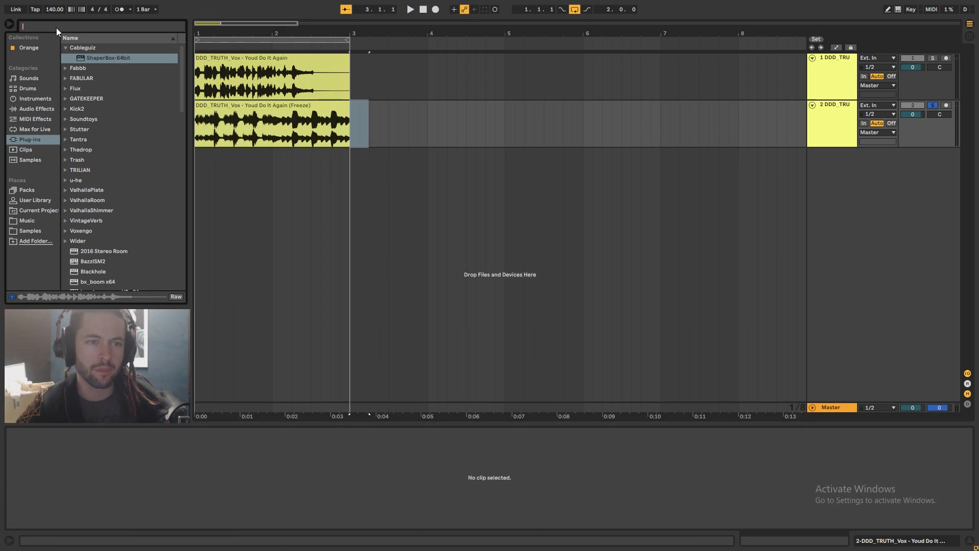
pyautogui.write('e')
pyautogui.press('BackSpace')
pyautogui.write('so')
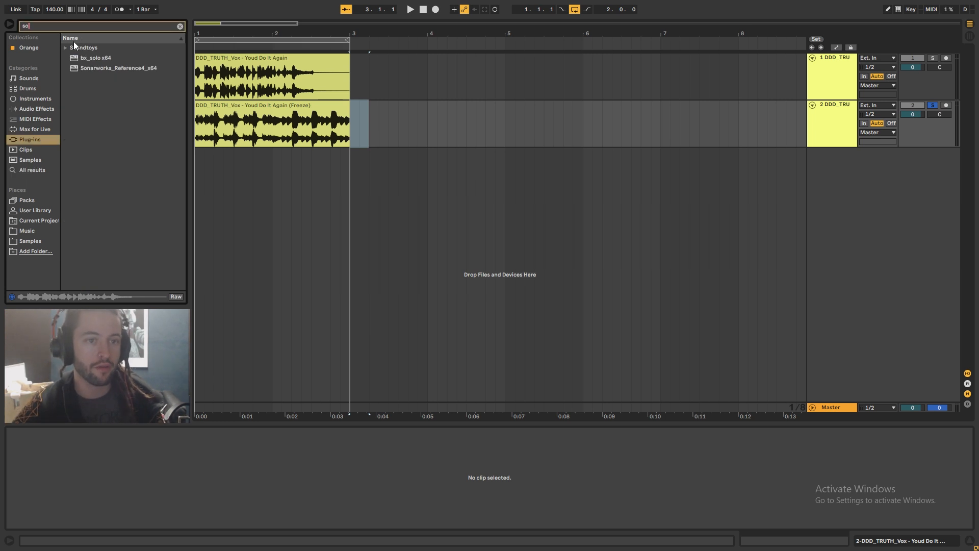
pyautogui.click(66, 47)
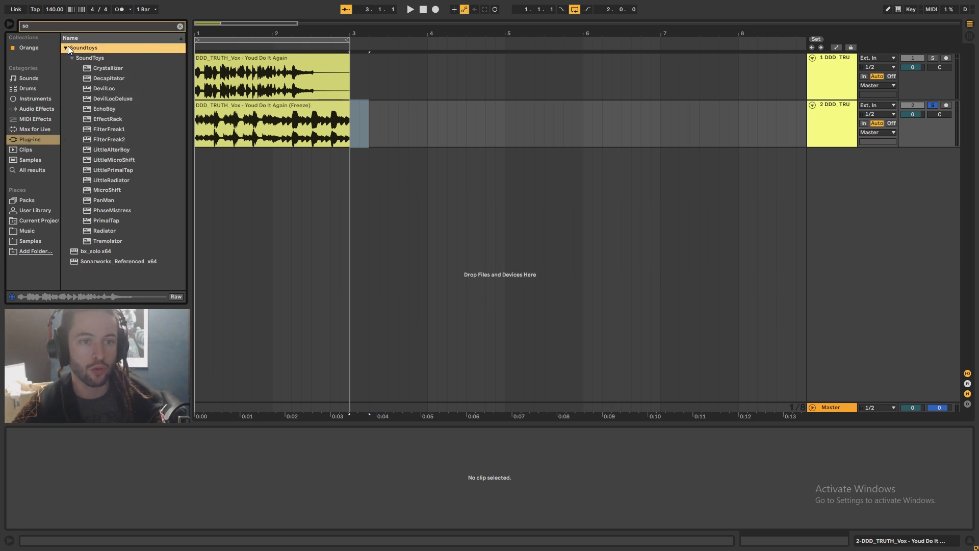
# Add FilterFreak2 to the duplicate track and load the Band Glasser preset
pyautogui.moveTo(115, 139); pyautogui.dragTo(252, 138)
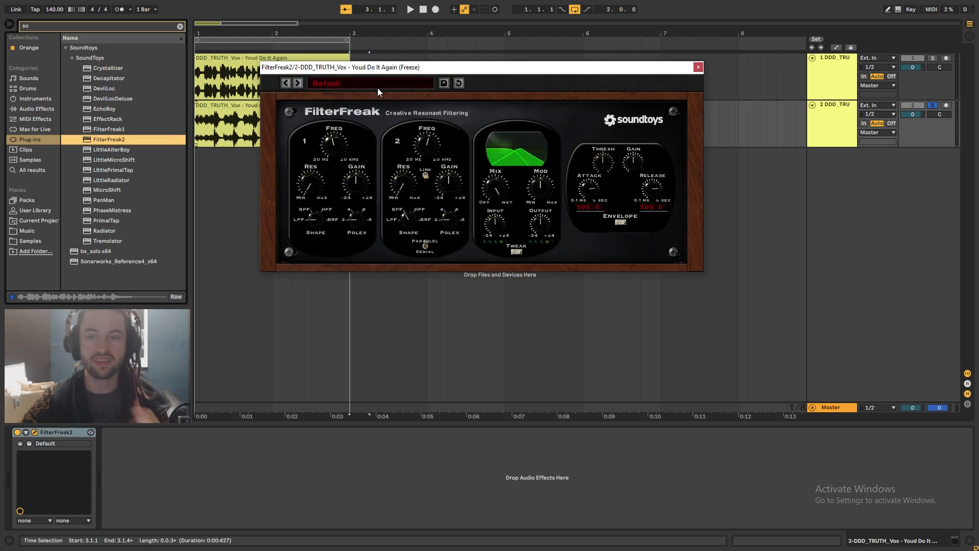
pyautogui.moveTo(342, 72); pyautogui.dragTo(330, 174)
pyautogui.click(296, 105)
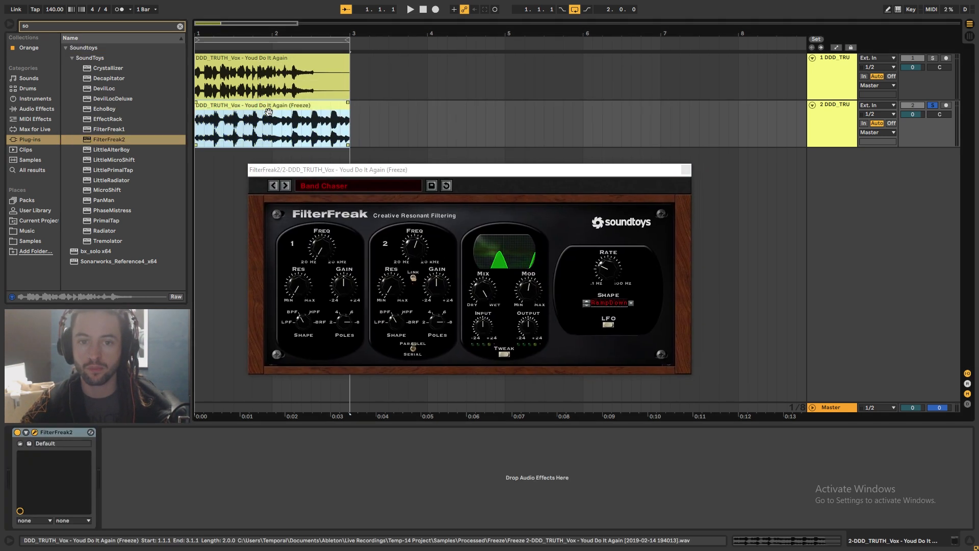
# Play the track through FilterFreak2, then close the plug-in window
pyautogui.press('space')
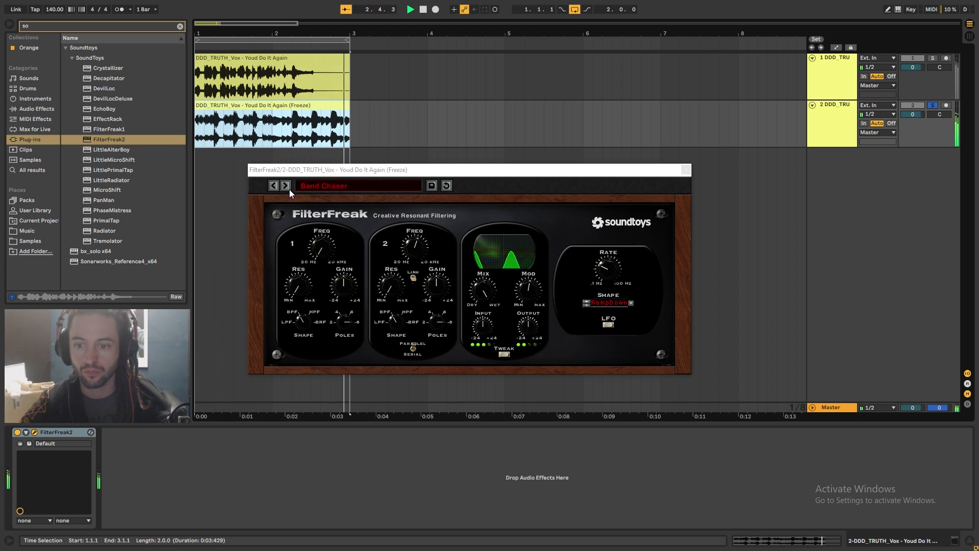
pyautogui.click(530, 316)
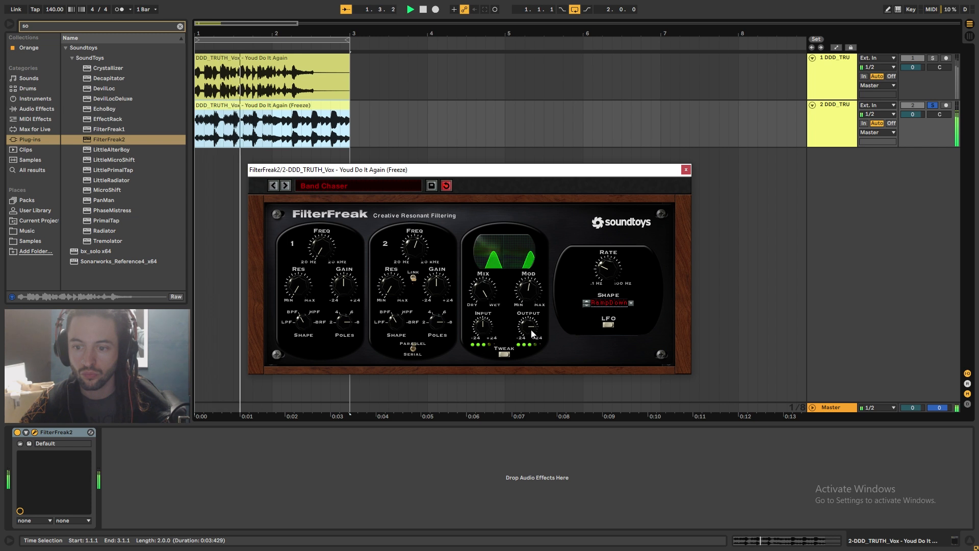
pyautogui.click(686, 171)
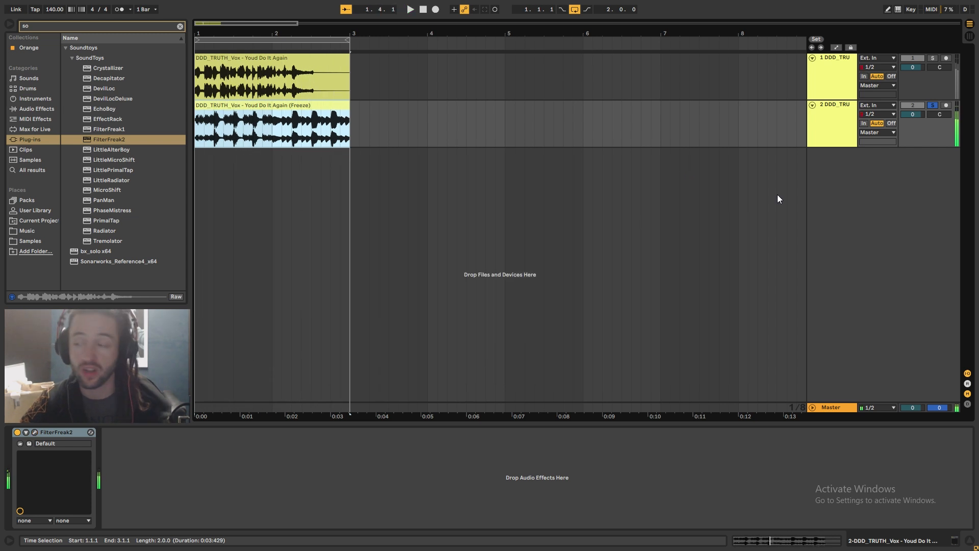
# Insert two return tracks
pyautogui.rightClick(840, 347)
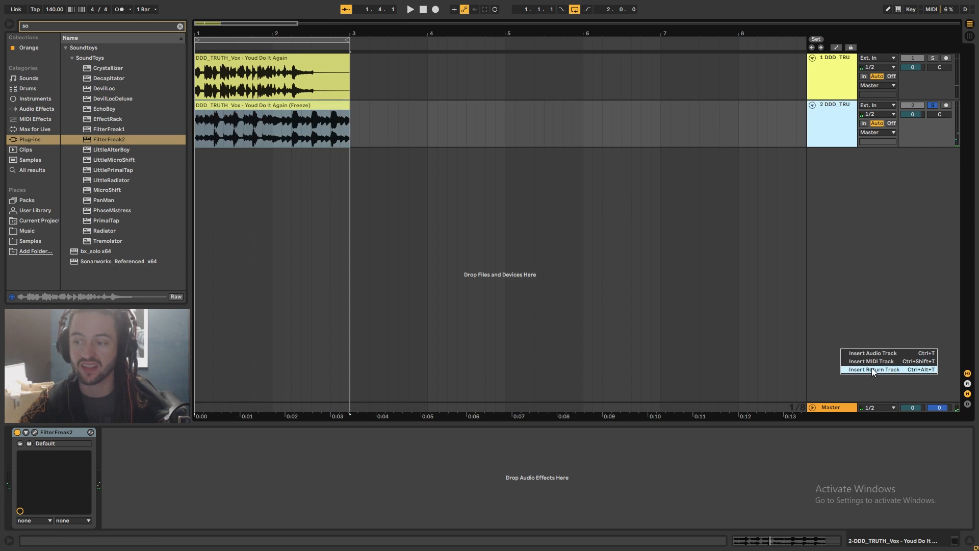
pyautogui.click(870, 368)
pyautogui.rightClick(866, 363)
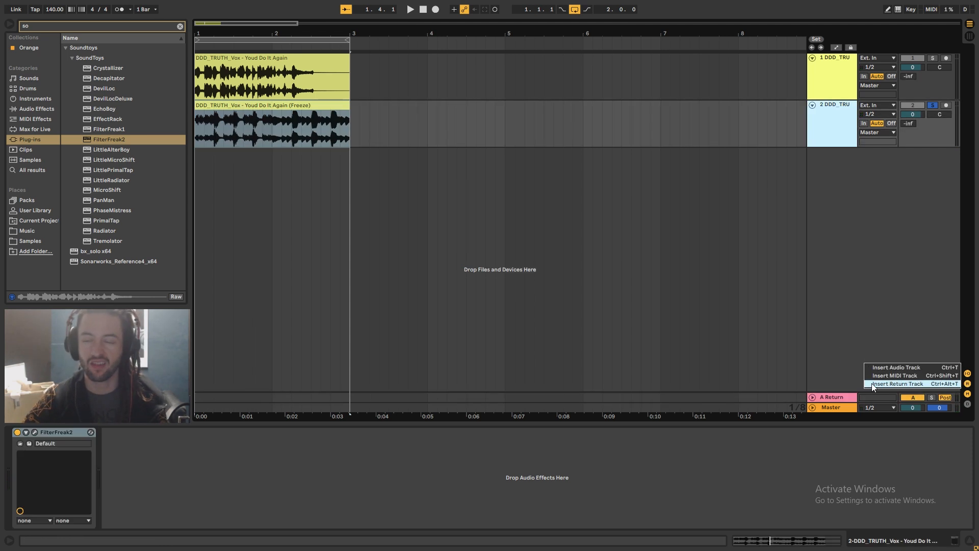
pyautogui.click(874, 383)
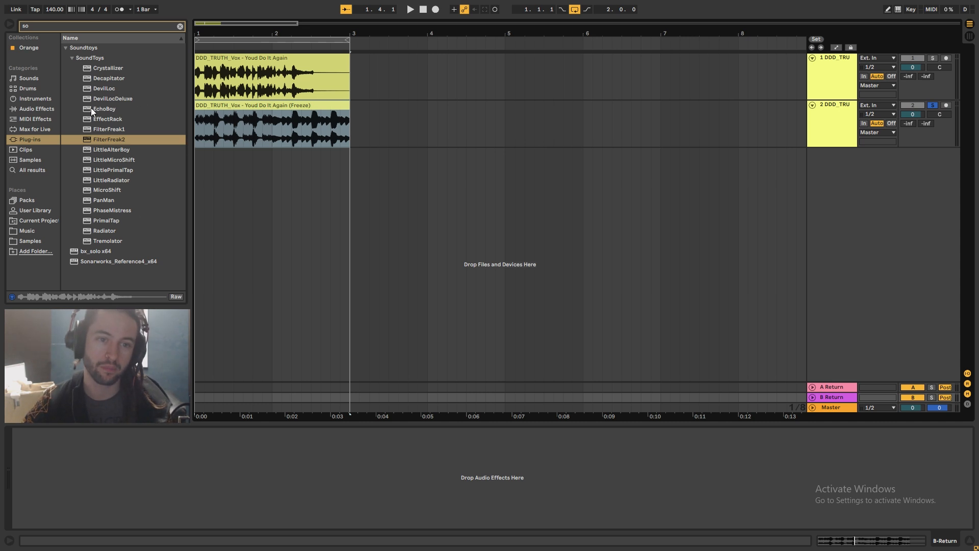
# Add EchoBoy to return A and switch its mode to Ping-Pong
pyautogui.moveTo(93, 111); pyautogui.dragTo(161, 128)
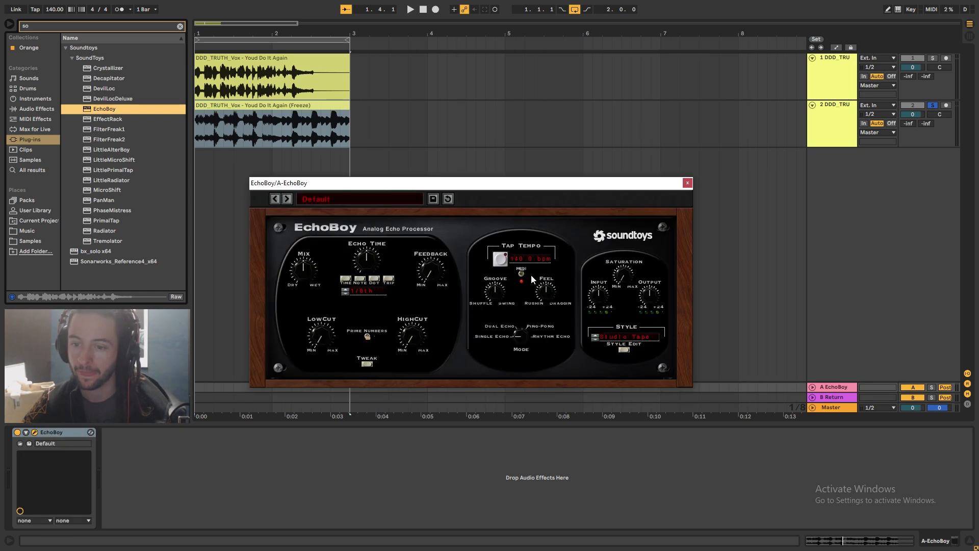
pyautogui.click(521, 334)
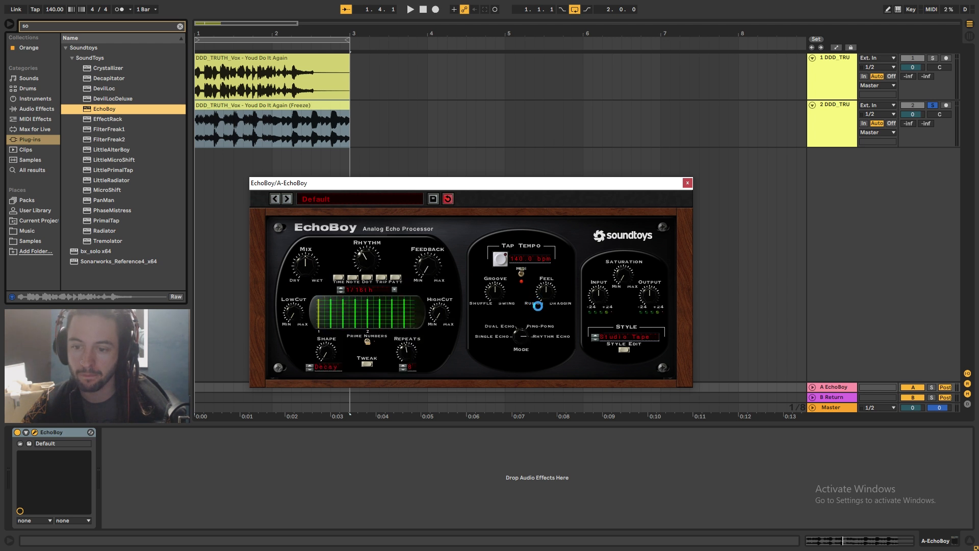
pyautogui.moveTo(538, 306); pyautogui.dragTo(537, 313)
pyautogui.click(431, 284)
pyautogui.click(320, 283)
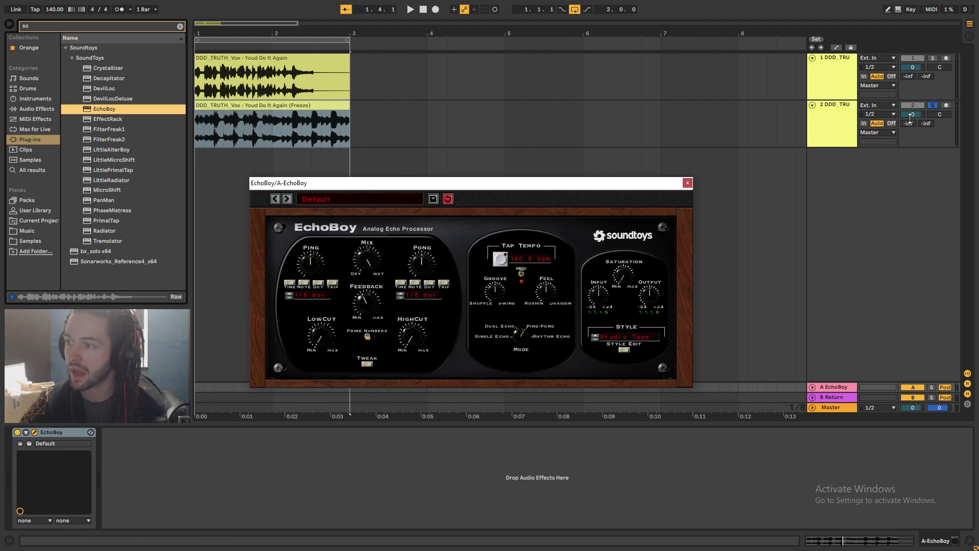
# Raise the duplicate track's send to the EchoBoy return while playing
pyautogui.click(909, 142)
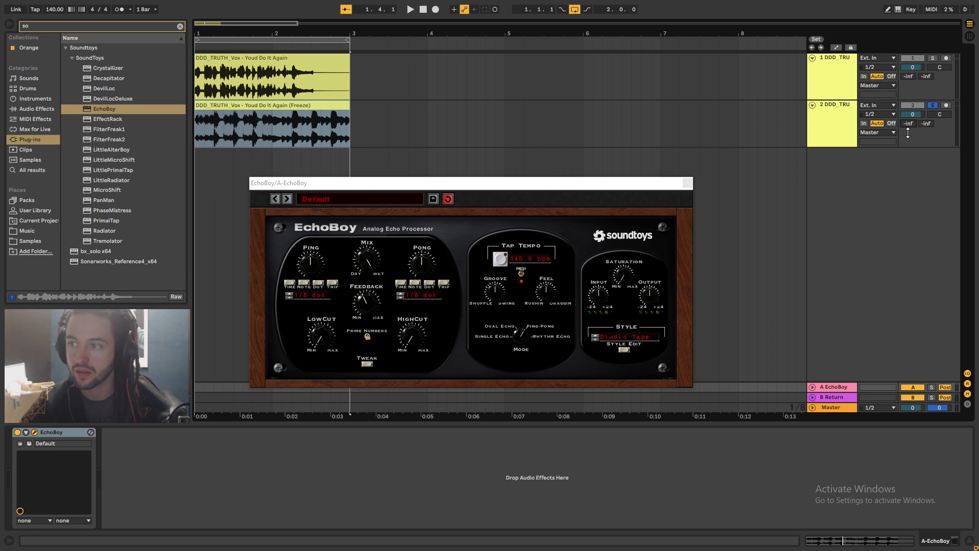
pyautogui.press('space')
pyautogui.moveTo(908, 133); pyautogui.dragTo(908, 108)
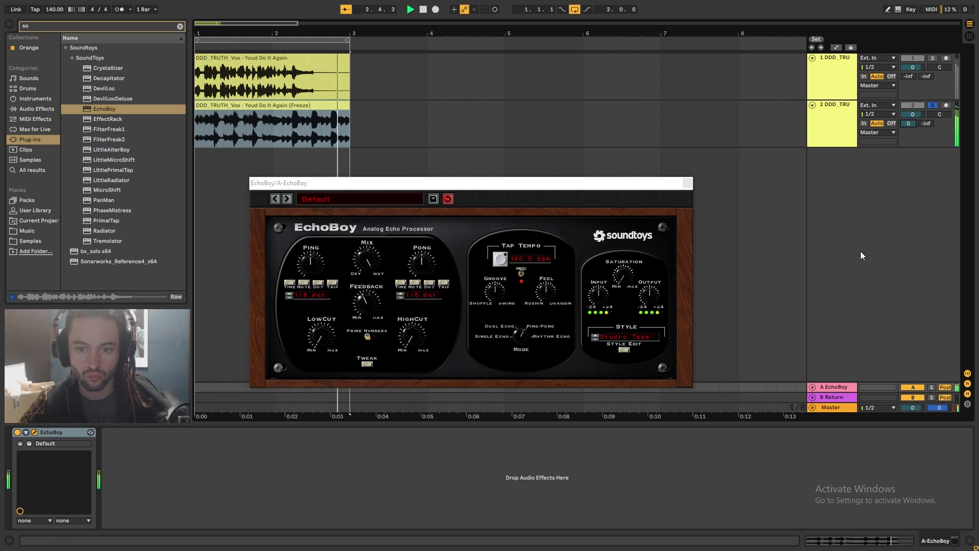
# Reopen FilterFreak2 and step through its presets to Dual Notch Sweep
pyautogui.click(303, 111)
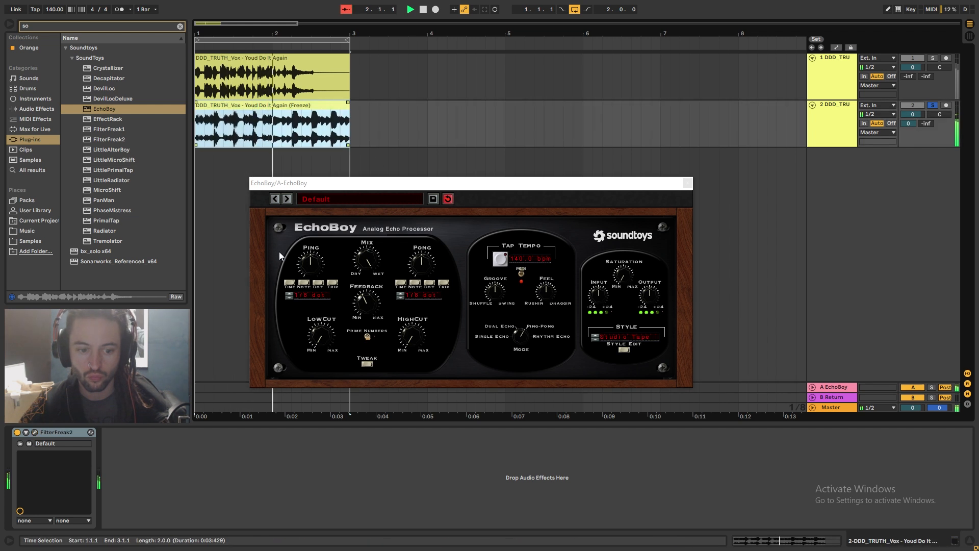
pyautogui.click(43, 431)
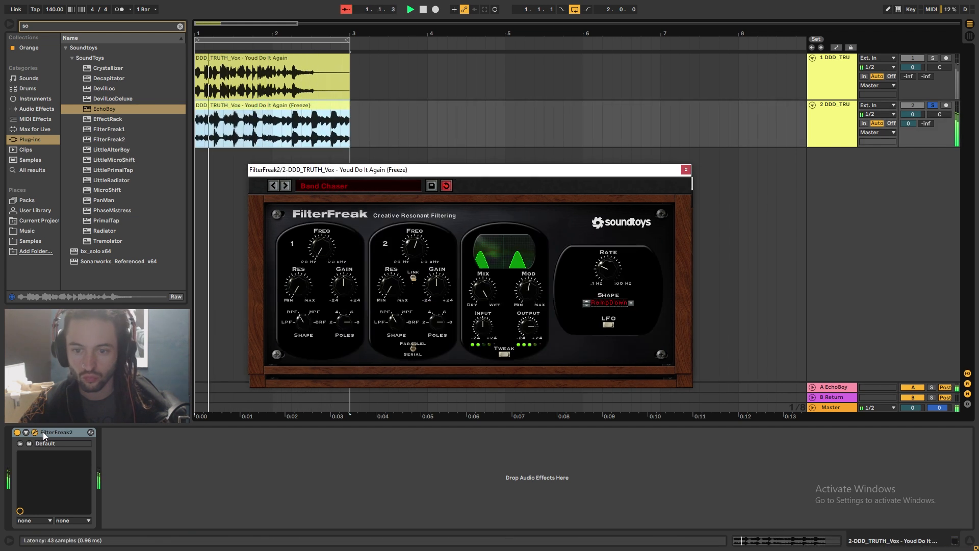
pyautogui.click(286, 185)
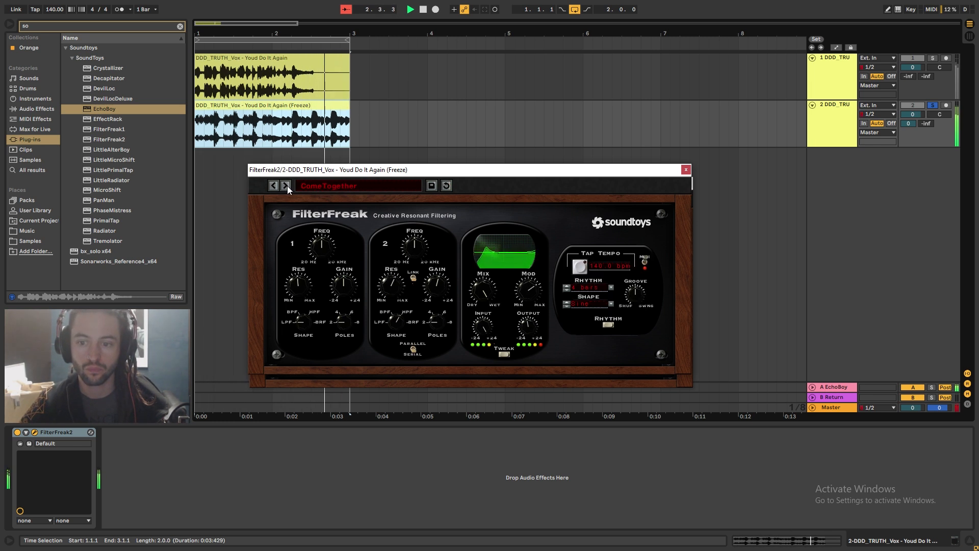
pyautogui.click(287, 185)
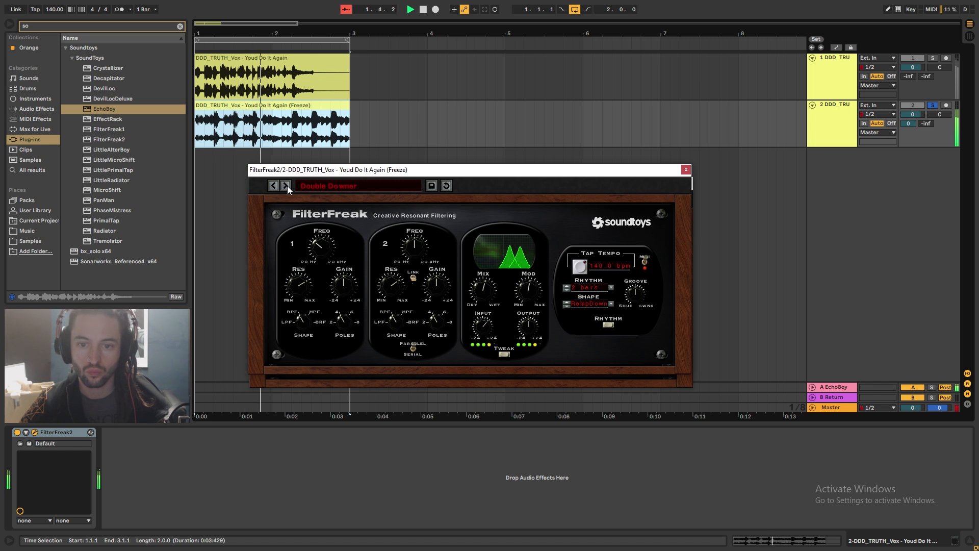
pyautogui.click(286, 186)
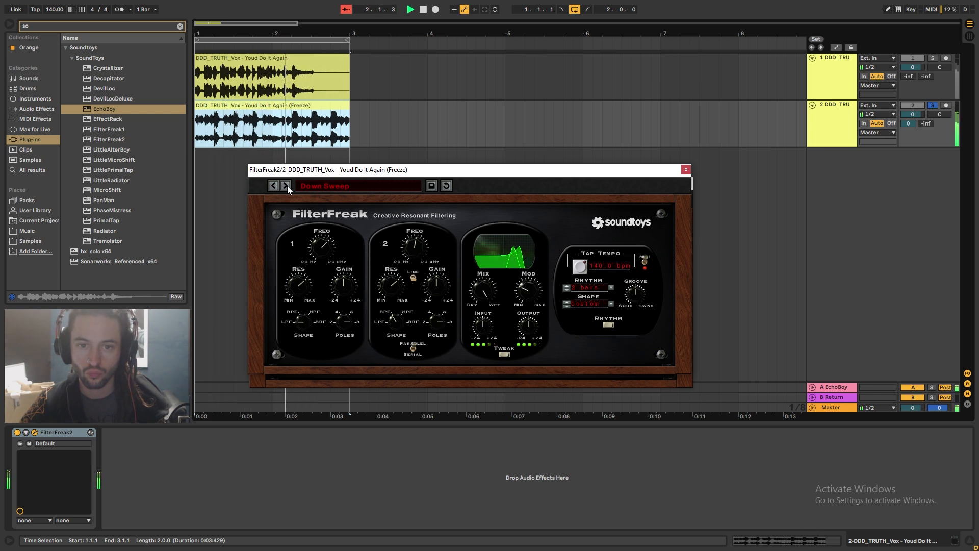
pyautogui.click(286, 185)
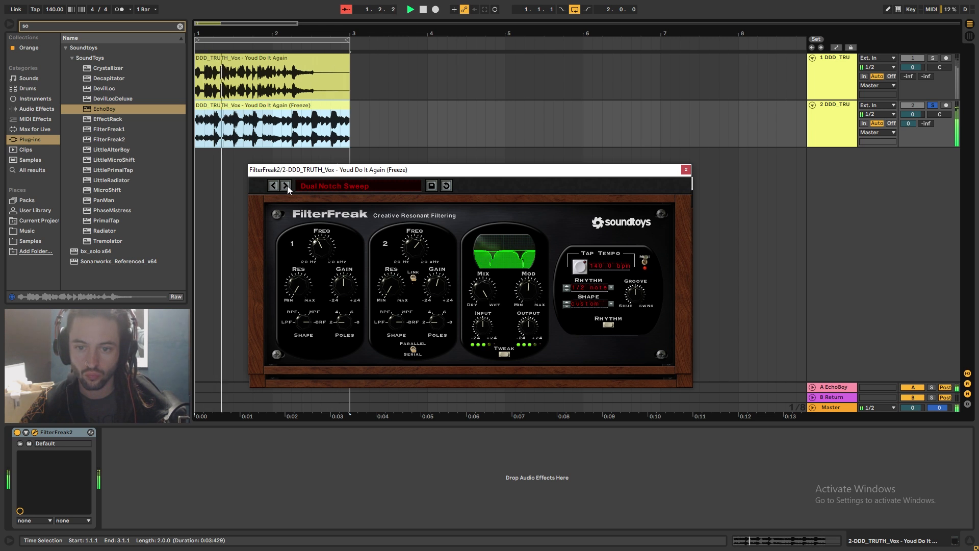
# Step through FilterFreak2's presets to High Downer and close the plugin window
pyautogui.click(286, 185)
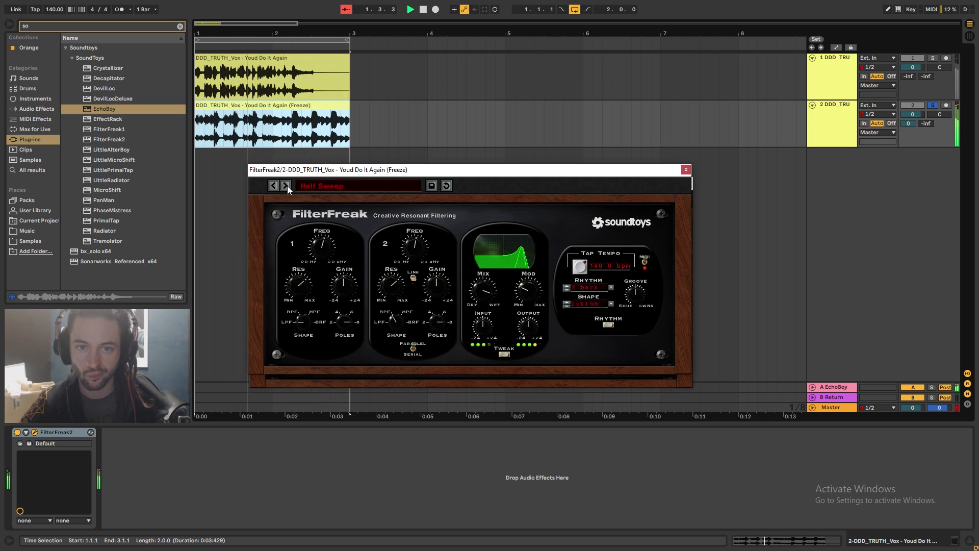
pyautogui.click(287, 185)
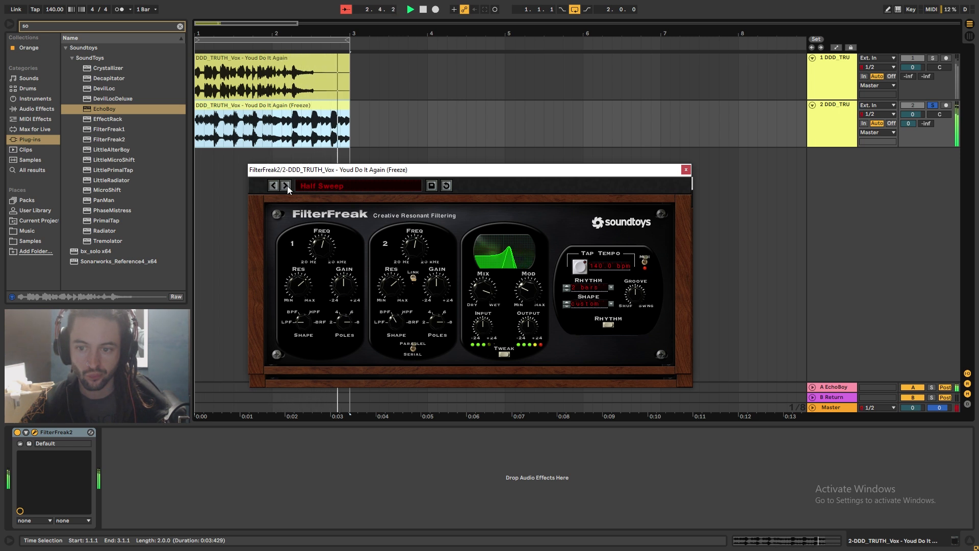
pyautogui.click(286, 186)
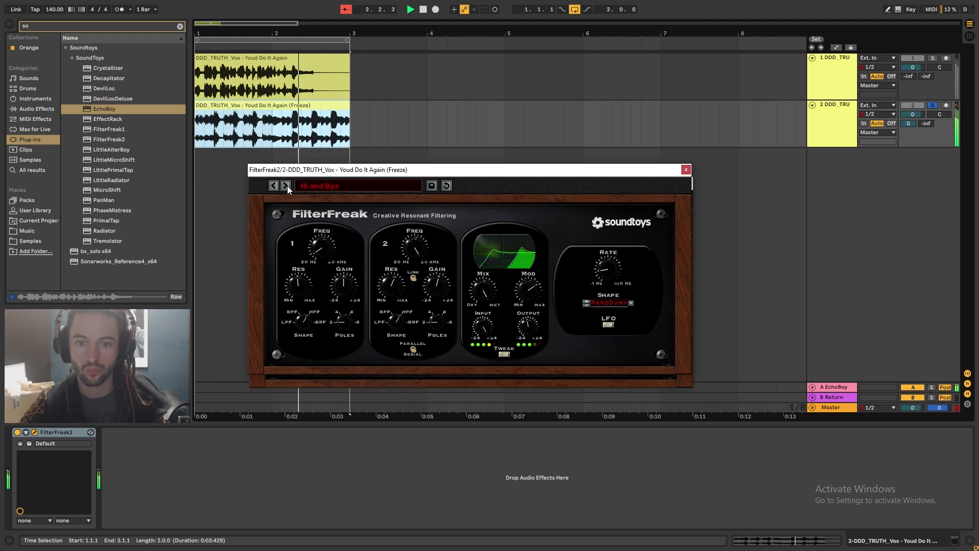
pyautogui.click(286, 185)
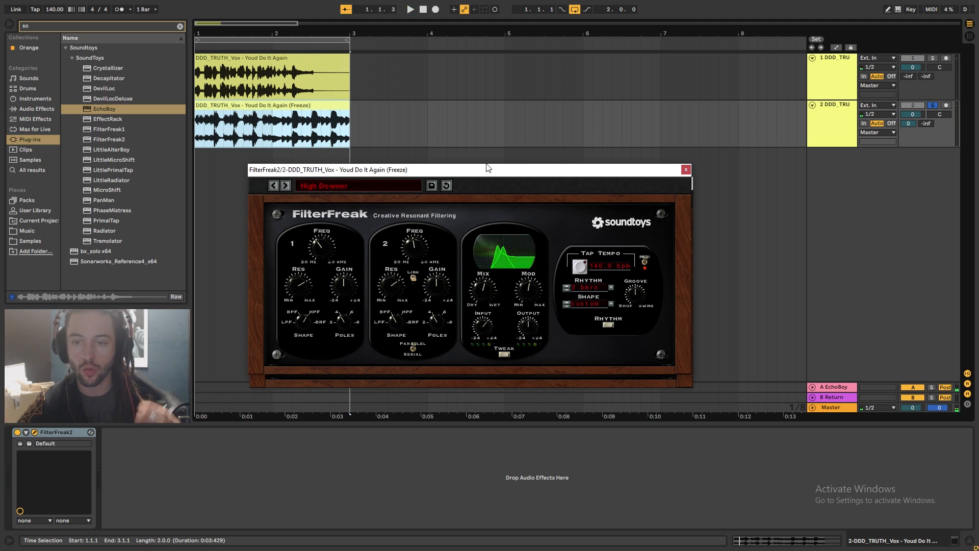
pyautogui.click(689, 172)
pyautogui.click(687, 182)
pyautogui.click(312, 131)
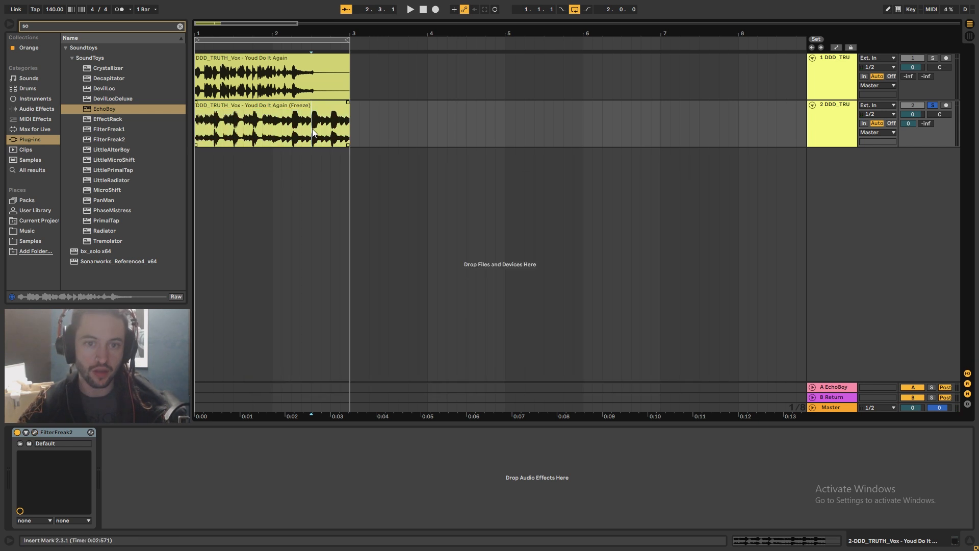
# Clear the browser search and load ShaperBox onto the duplicate vocal track
pyautogui.click(179, 27)
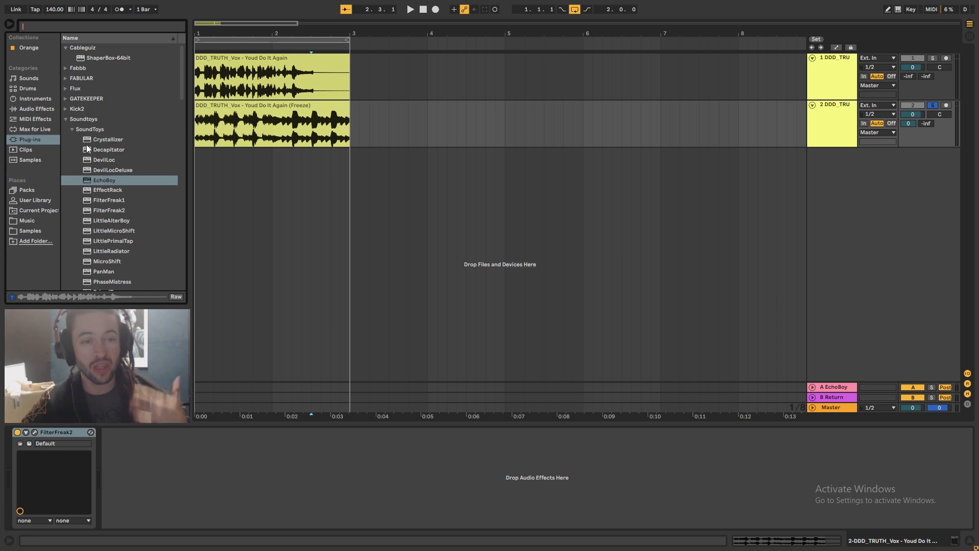
pyautogui.click(76, 120)
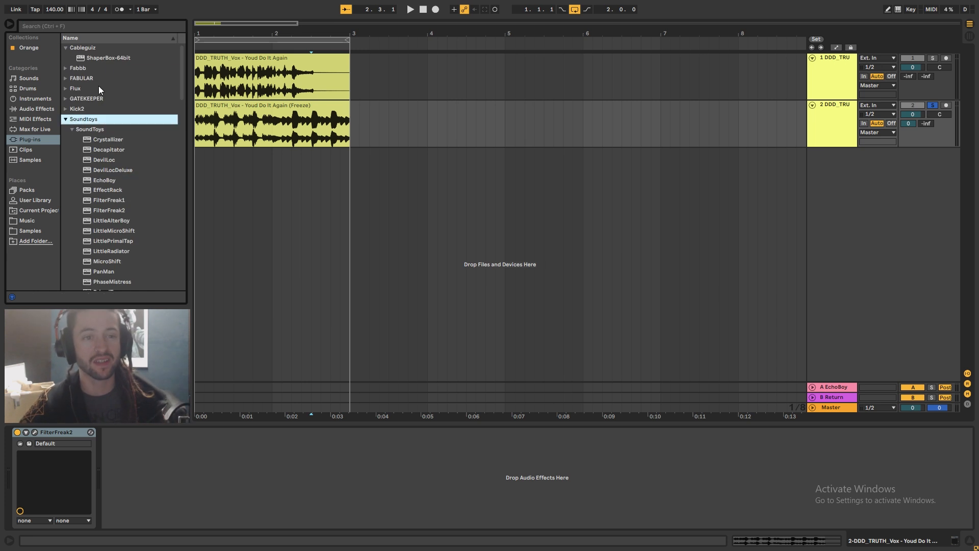
pyautogui.click(109, 57)
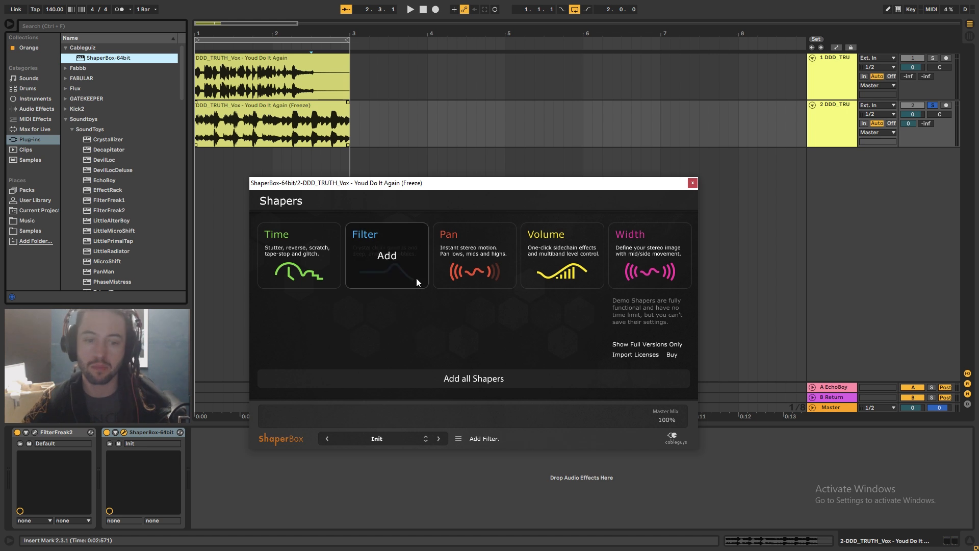
# Add a Time shaper in ShaperBox, pick a Reverse pattern, play it back and close the window
pyautogui.click(304, 279)
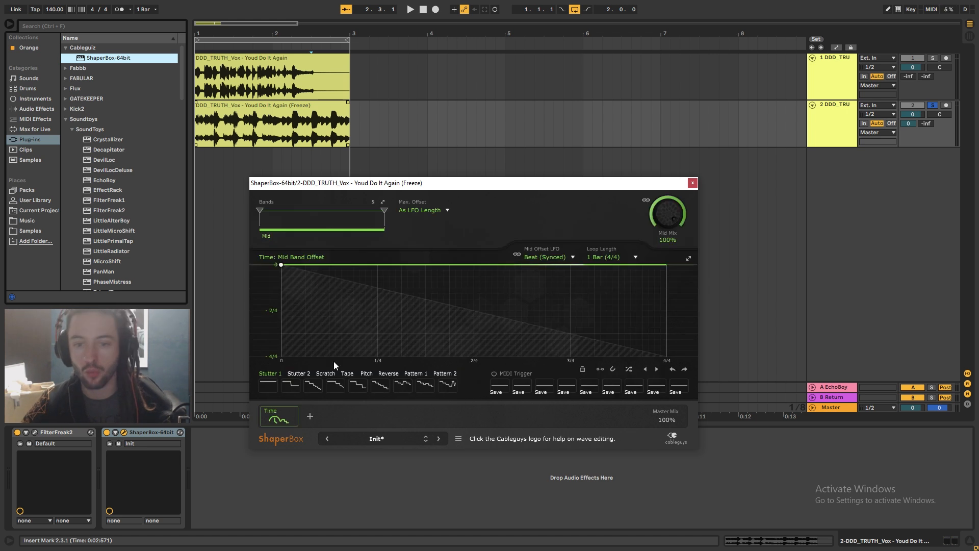
pyautogui.click(387, 374)
pyautogui.click(424, 389)
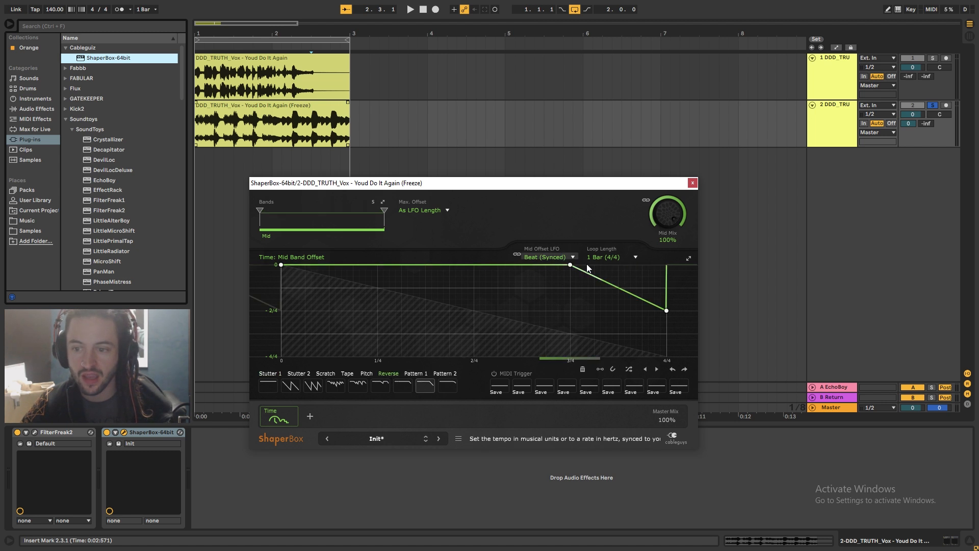
pyautogui.press('space')
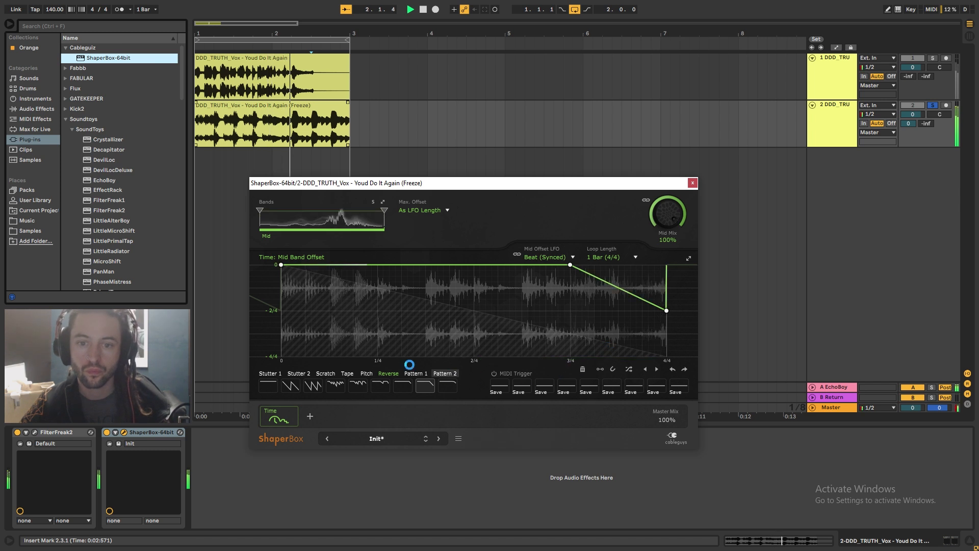
pyautogui.click(692, 183)
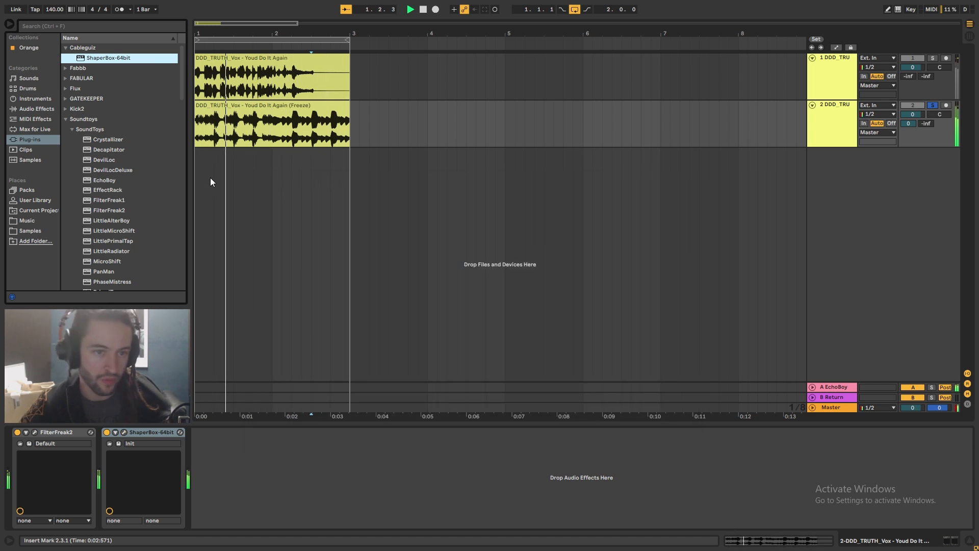
# Browse the plugin folders and add Tantra to the duplicate vocal track's device chain
pyautogui.click(72, 119)
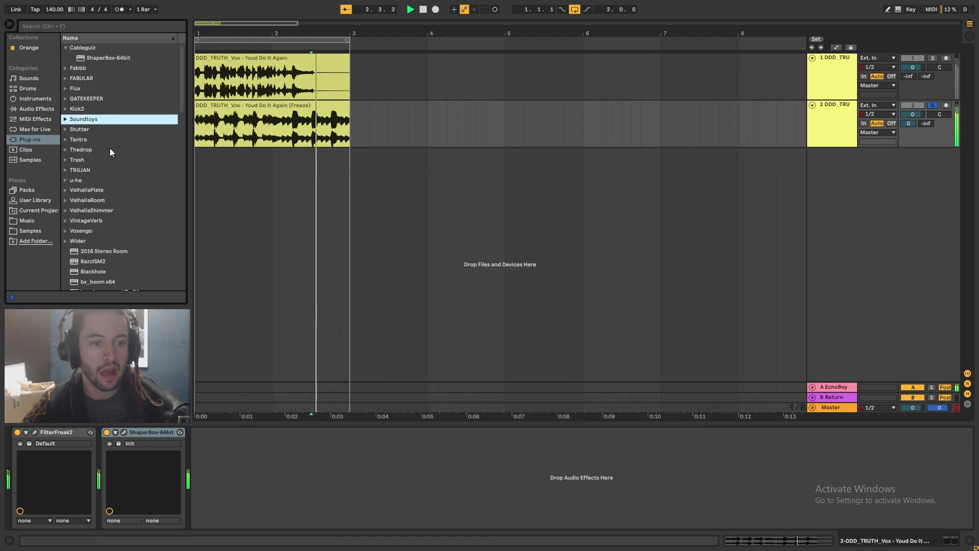
pyautogui.press('Left')
pyautogui.scroll(-2, 109, 148)
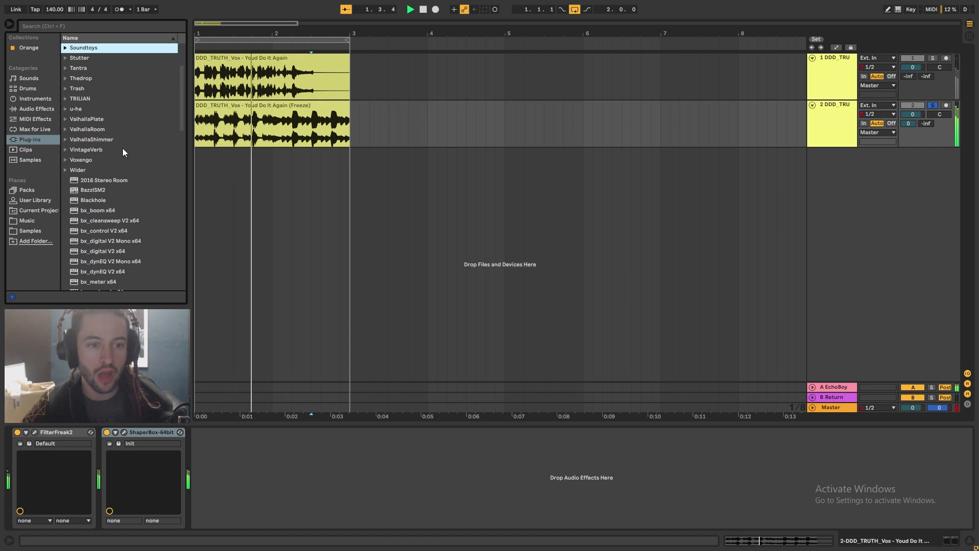
pyautogui.scroll(5, 122, 148)
pyautogui.click(65, 139)
pyautogui.moveTo(96, 140); pyautogui.dragTo(355, 461)
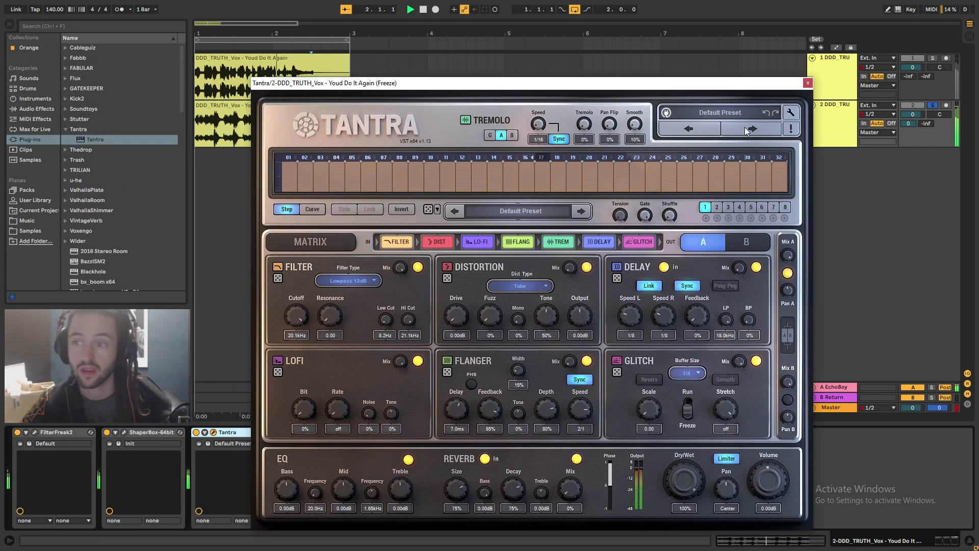
# Load Tantra's FLT Whispers preset, switch off its delay and reverb modules, and close the window
pyautogui.click(749, 129)
pyautogui.click(756, 267)
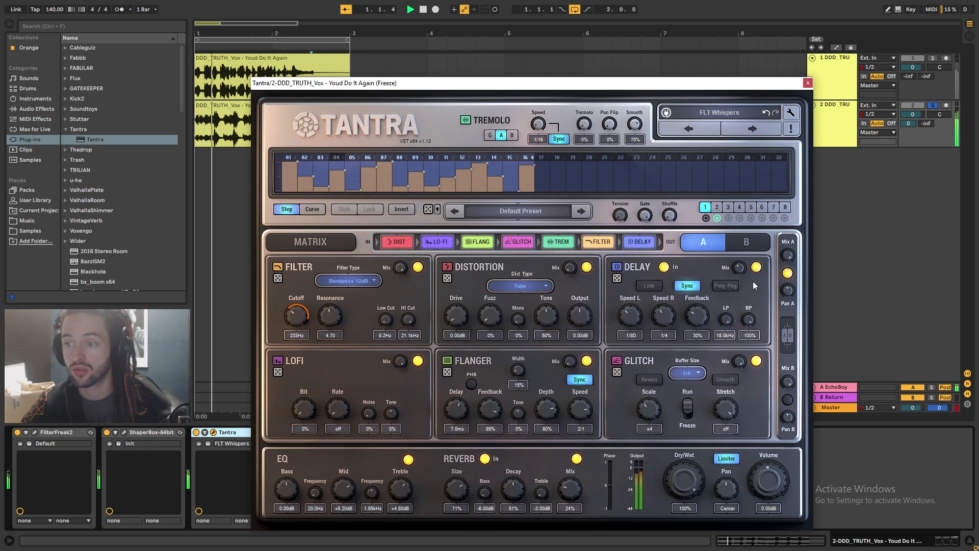
pyautogui.click(576, 458)
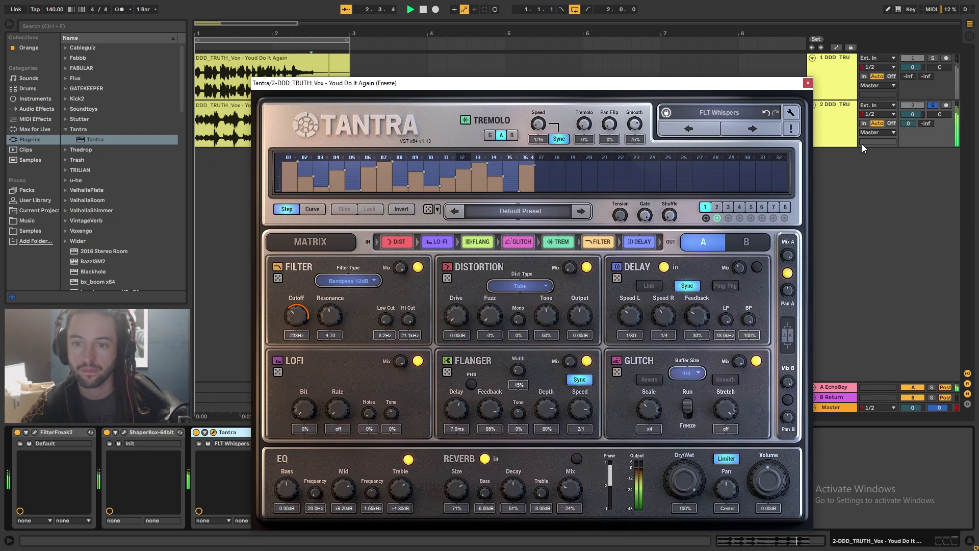
pyautogui.click(808, 83)
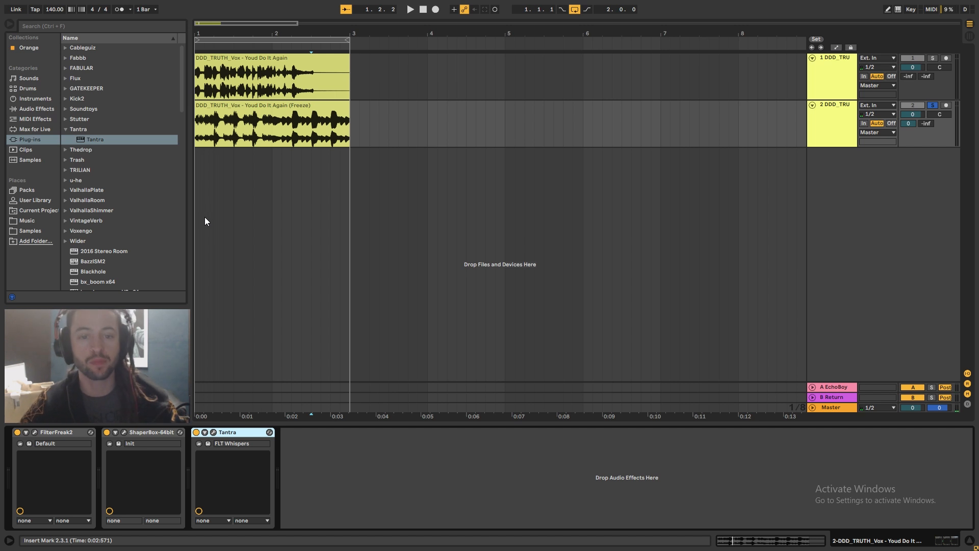
# Add ValhallaVintageVerb to return B and set its decay to about 1.72 s and predelay to 0 ms
pyautogui.click(837, 397)
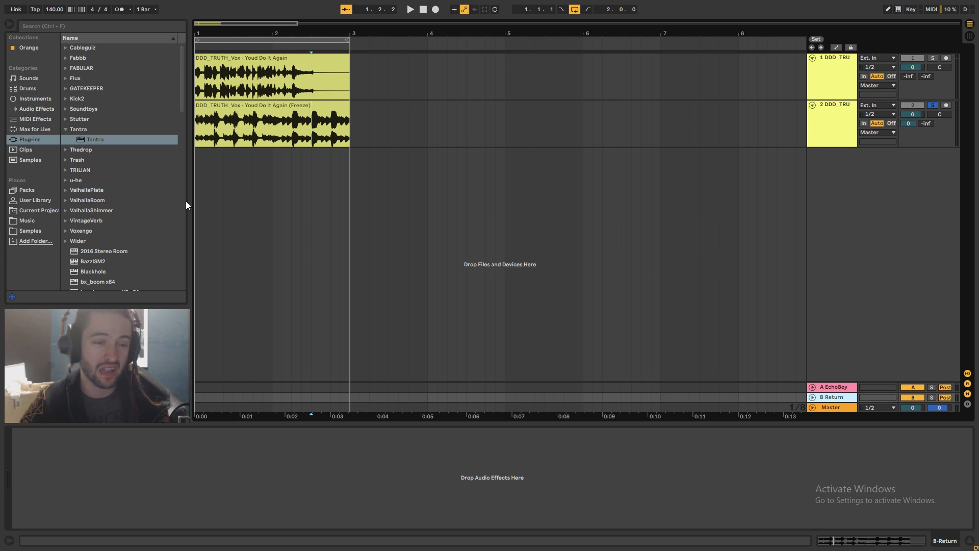
pyautogui.scroll(-2, 184, 205)
pyautogui.click(69, 183)
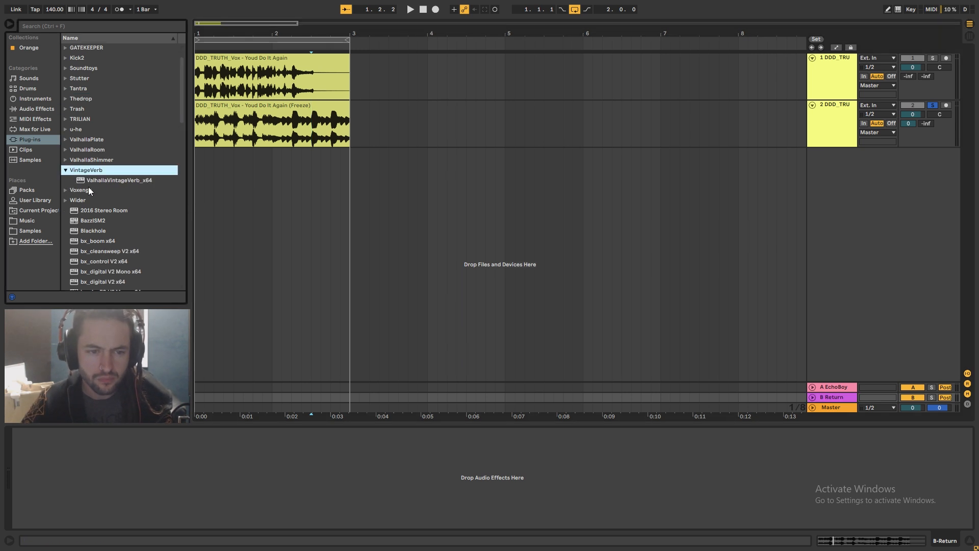
pyautogui.moveTo(88, 184); pyautogui.dragTo(622, 312)
pyautogui.moveTo(826, 396); pyautogui.dragTo(826, 396)
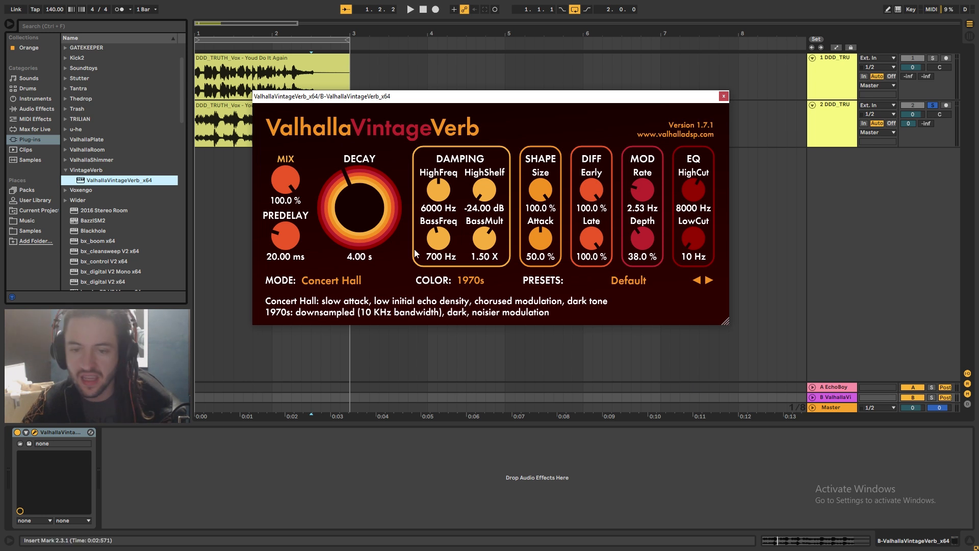
pyautogui.moveTo(359, 209); pyautogui.dragTo(361, 221)
pyautogui.moveTo(296, 241); pyautogui.dragTo(316, 365)
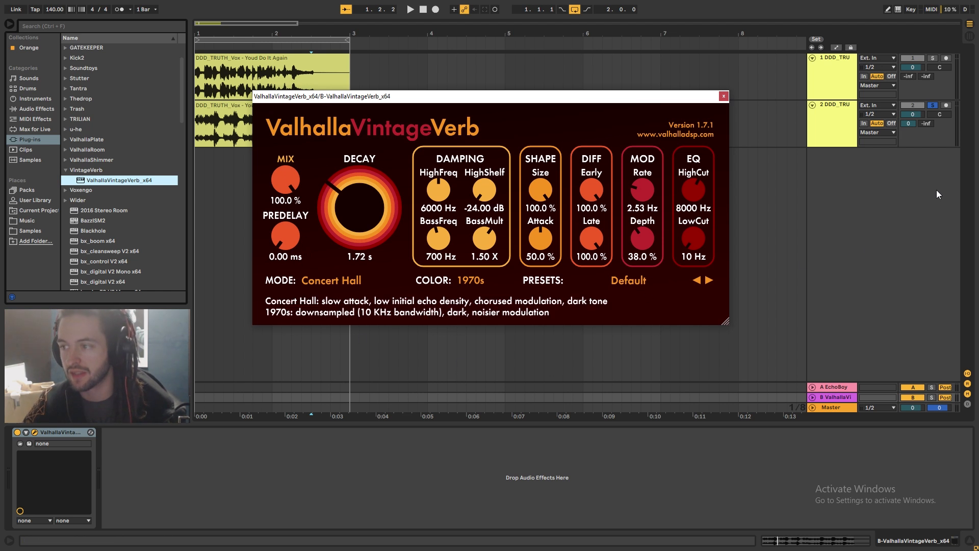
# Set the duplicate track's send to return B at -15 dB, play it, and close the reverb window
pyautogui.click(930, 122)
pyautogui.write('-15')
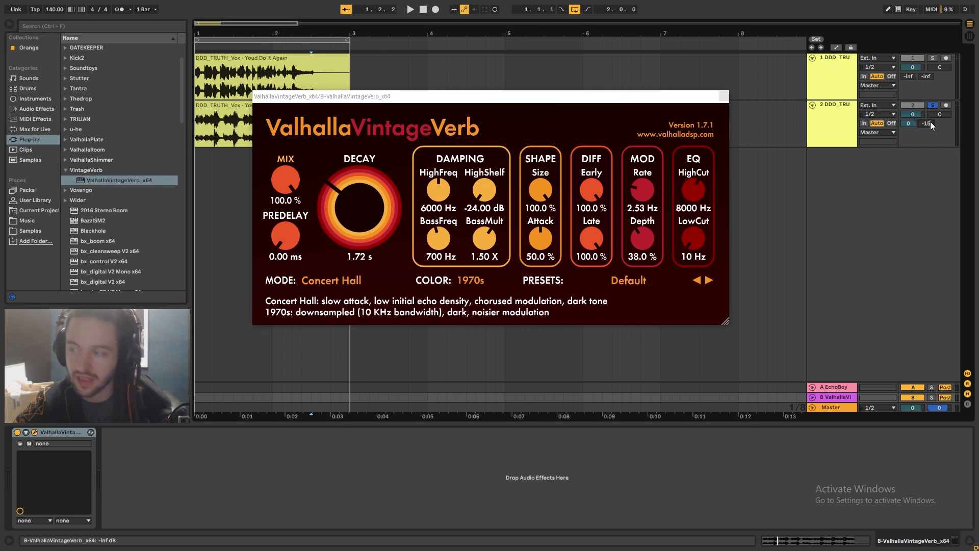
pyautogui.press('Return')
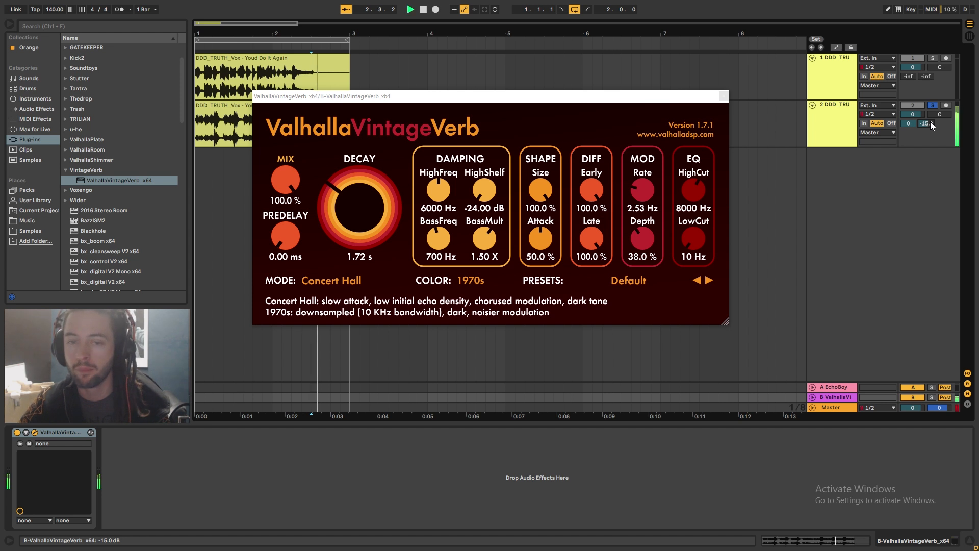
pyautogui.press('space')
pyautogui.click(724, 96)
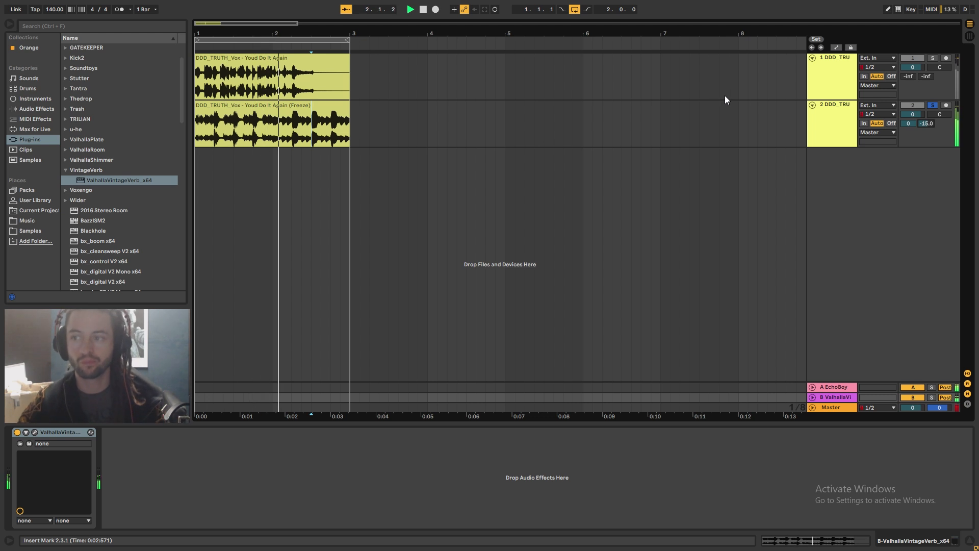
# Switch Tantra on the duplicate track to the GL Broken Chip preset and toggle its delay module
pyautogui.click(714, 110)
pyautogui.click(35, 433)
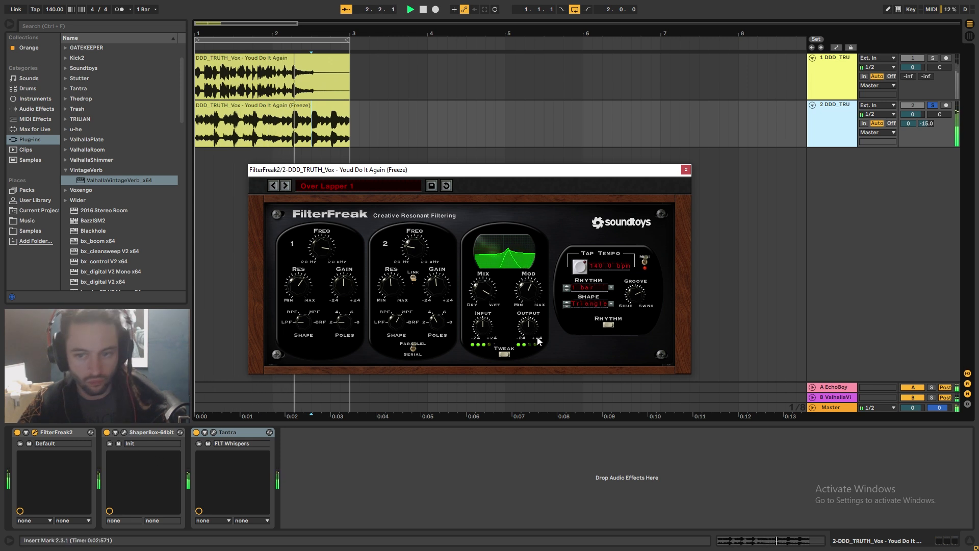
pyautogui.click(686, 169)
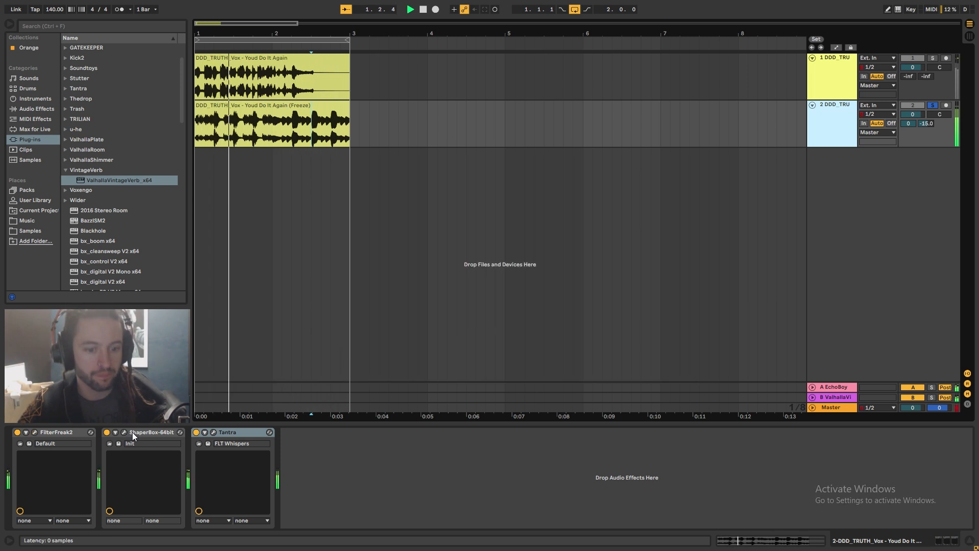
pyautogui.click(214, 432)
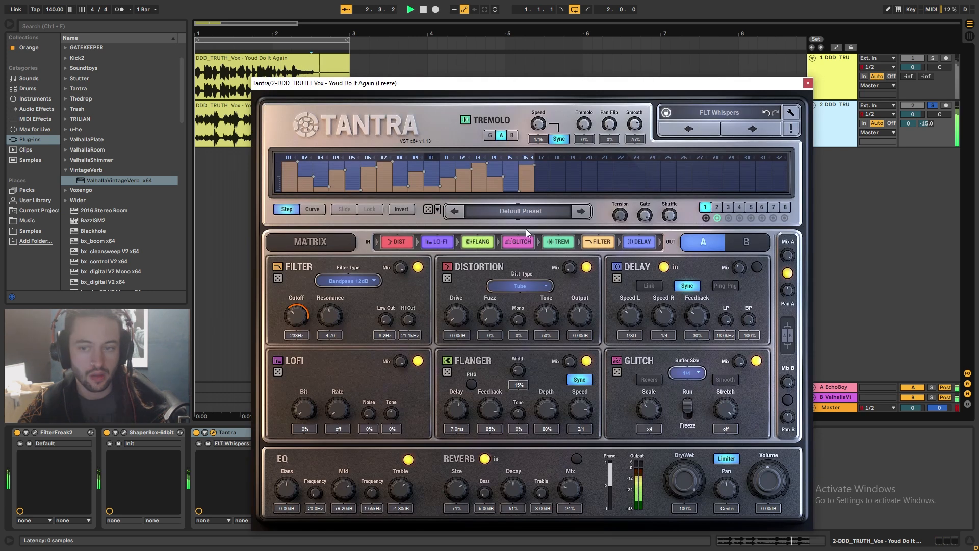
pyautogui.click(768, 133)
pyautogui.click(756, 267)
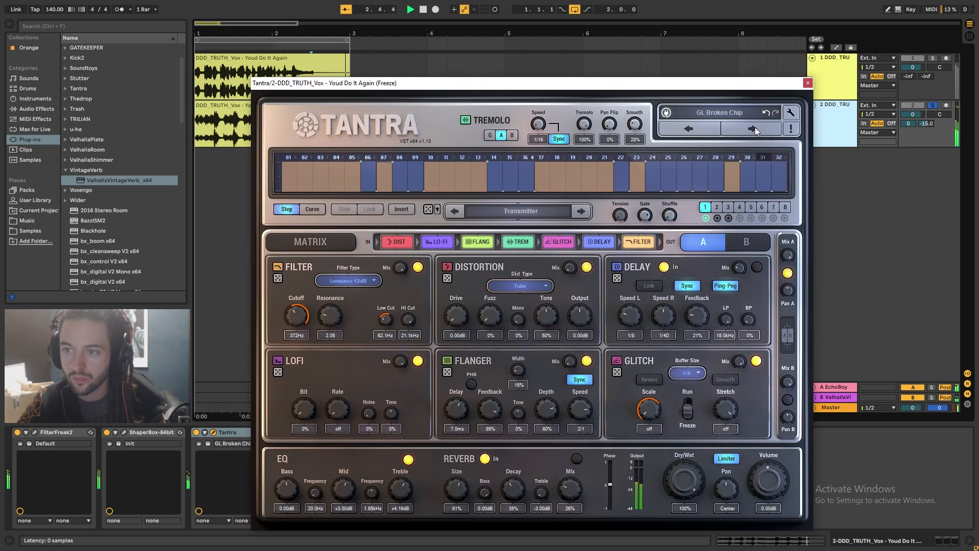
pyautogui.click(807, 82)
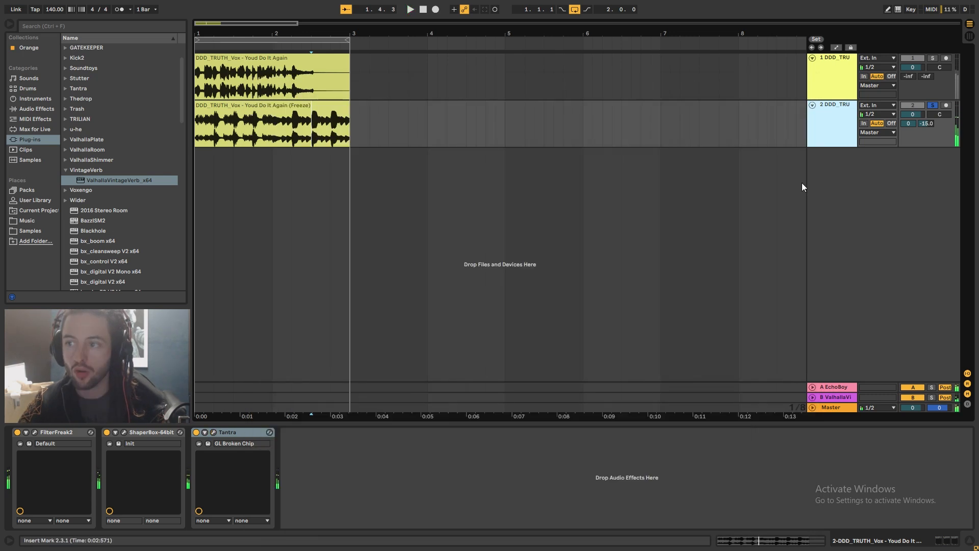
# Insert a new audio track with its input set to the duplicate track 2-DDD_TRUTH_Vox - Youd Do It Again (Freeze)
pyautogui.rightClick(838, 214)
pyautogui.click(851, 220)
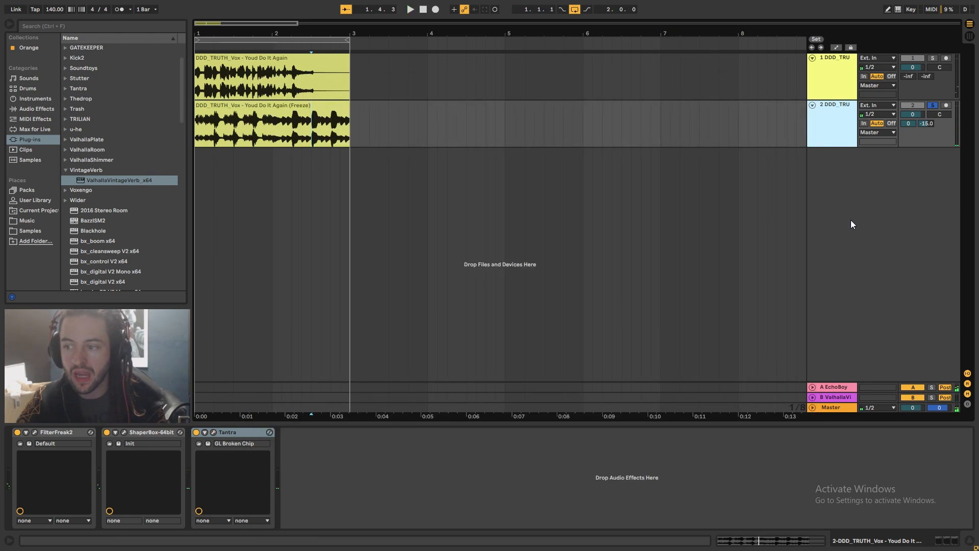
pyautogui.click(876, 152)
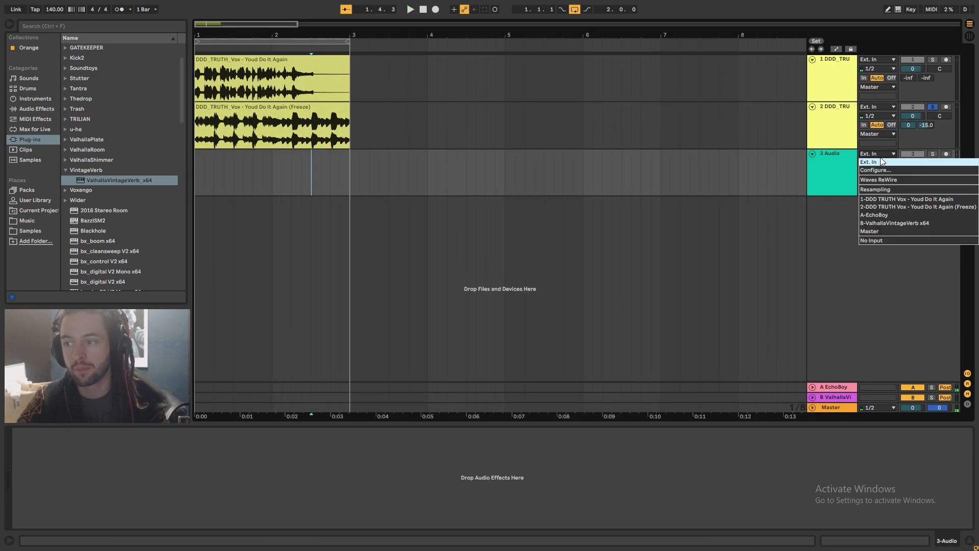
pyautogui.click(883, 207)
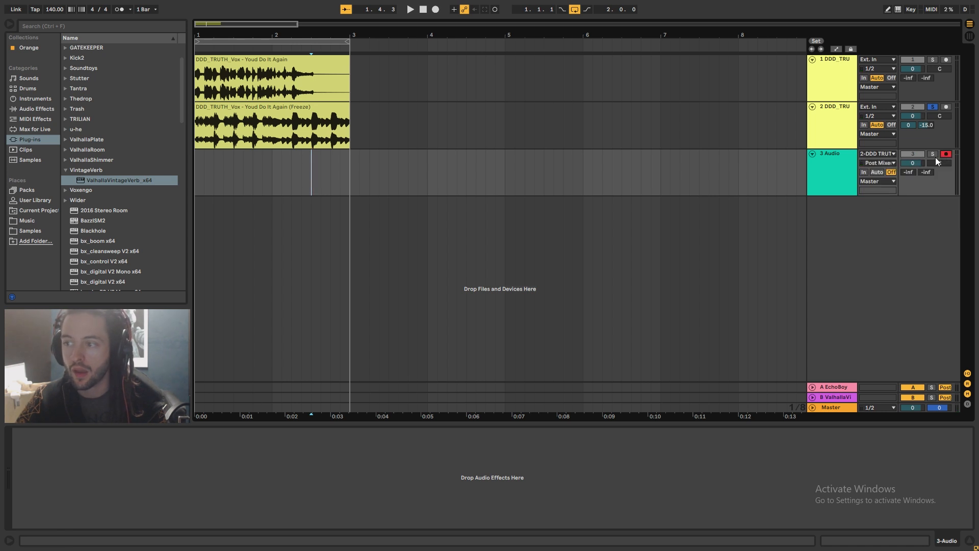
# Start arrangement recording of the duplicate track's output onto the new audio track
pyautogui.click(436, 9)
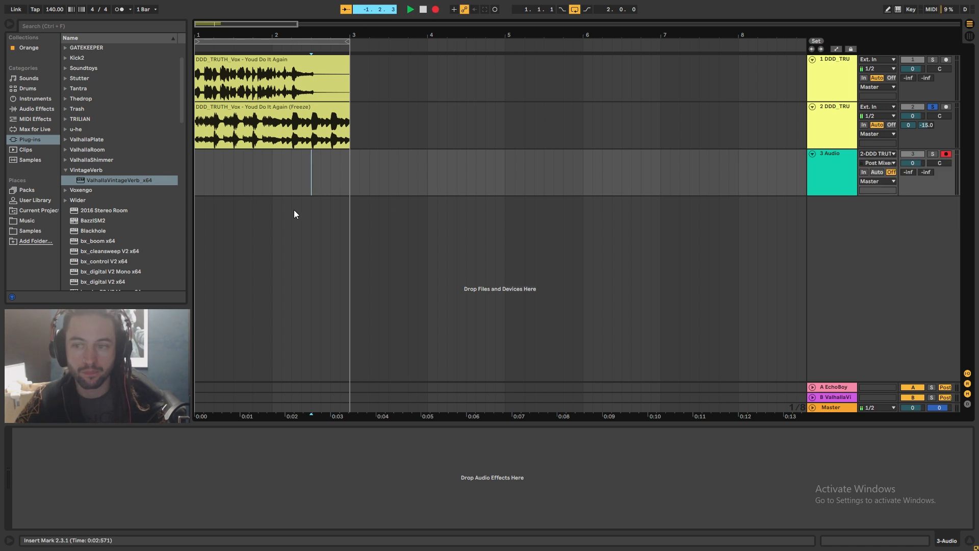
pyautogui.click(878, 163)
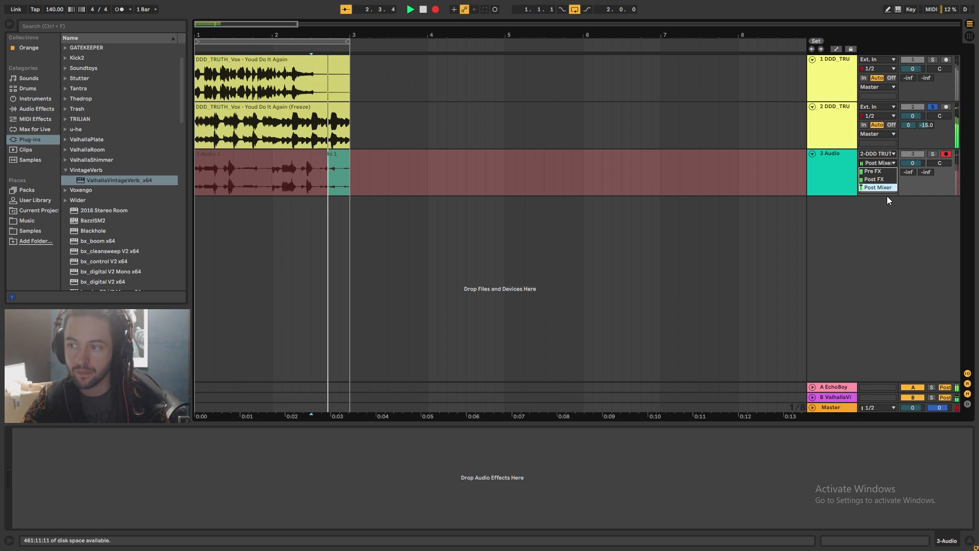
pyautogui.click(888, 211)
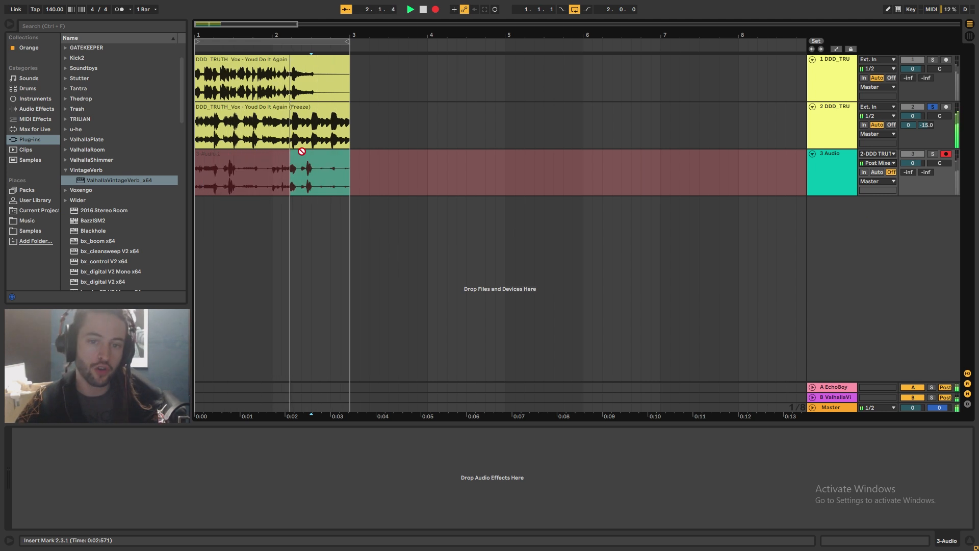
# Open Tantra on the duplicate track while recording and switch its preset to GL Metallic, then GL Stutter
pyautogui.click(837, 133)
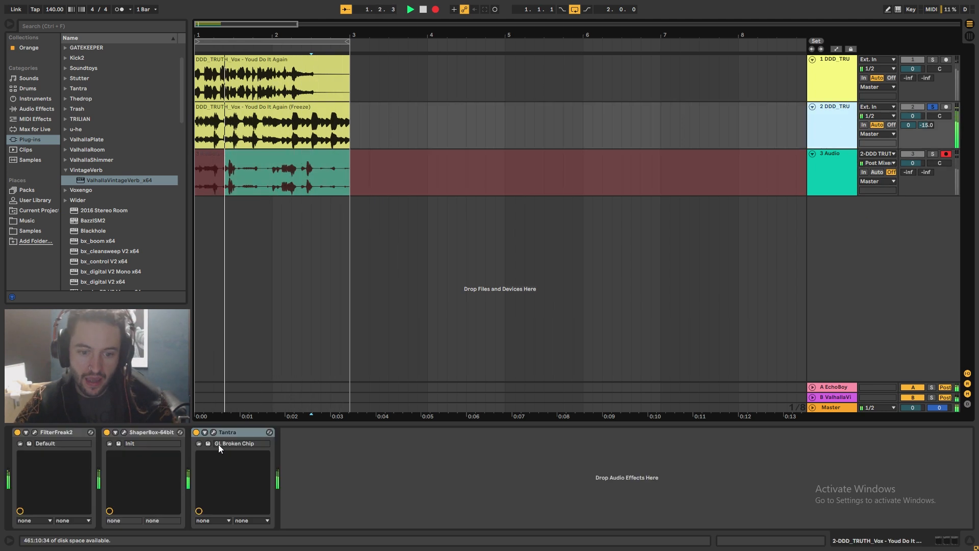
pyautogui.click(213, 432)
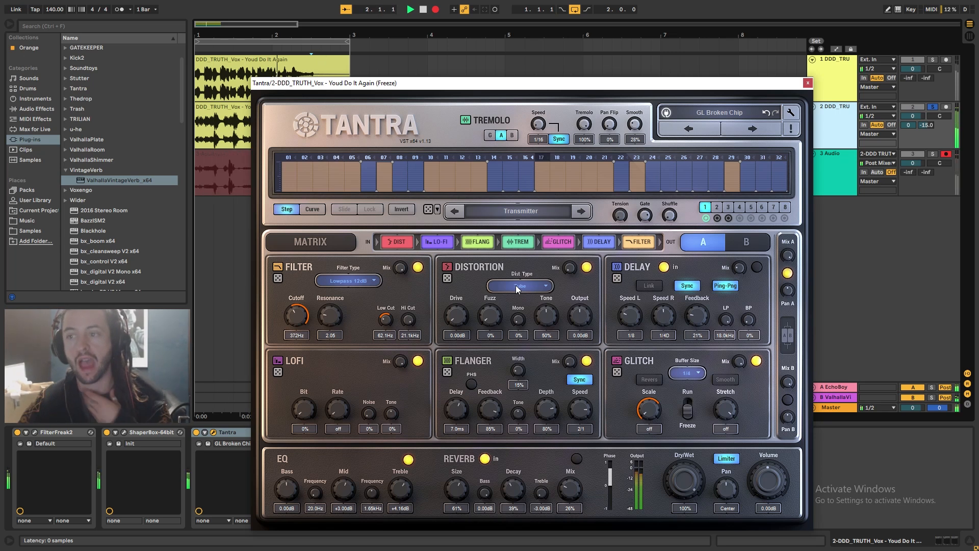
pyautogui.click(752, 129)
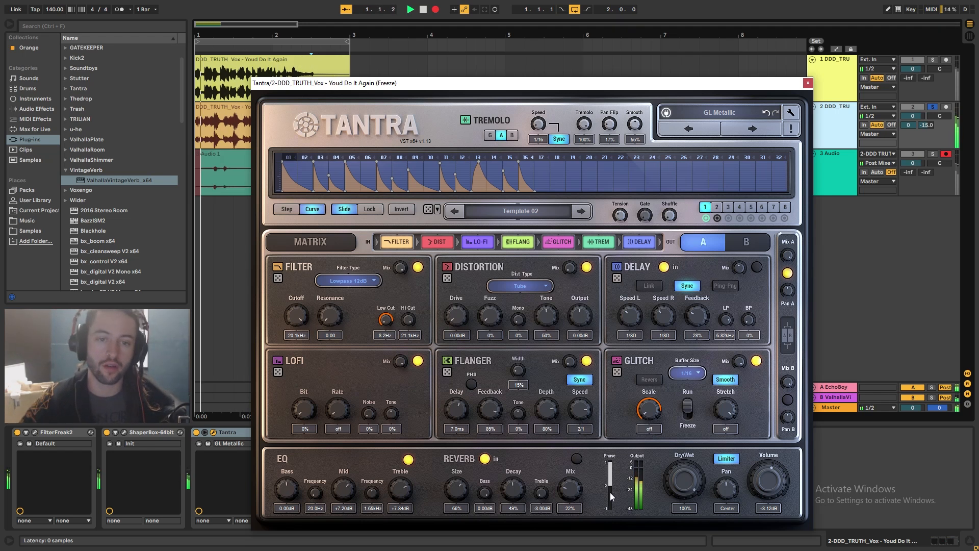
pyautogui.click(759, 132)
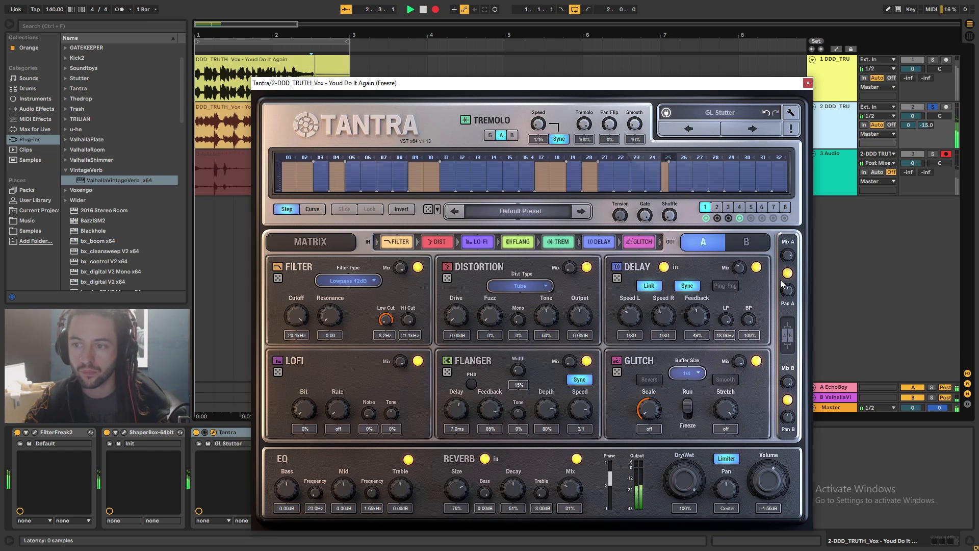
# Toggle Tantra's delay and reverb modules during the recording, close the plugin window, and stop recording
pyautogui.click(756, 267)
pyautogui.click(576, 458)
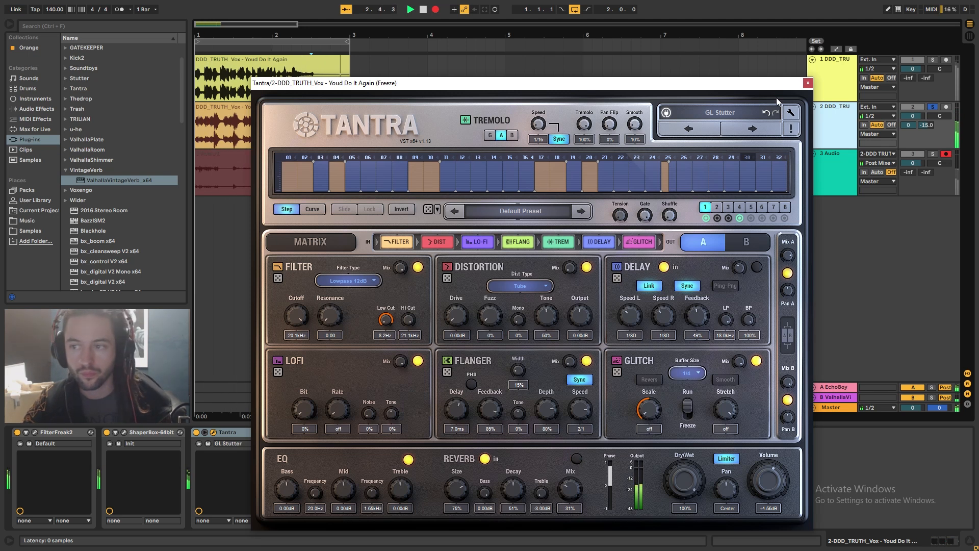
pyautogui.click(807, 83)
pyautogui.press('space')
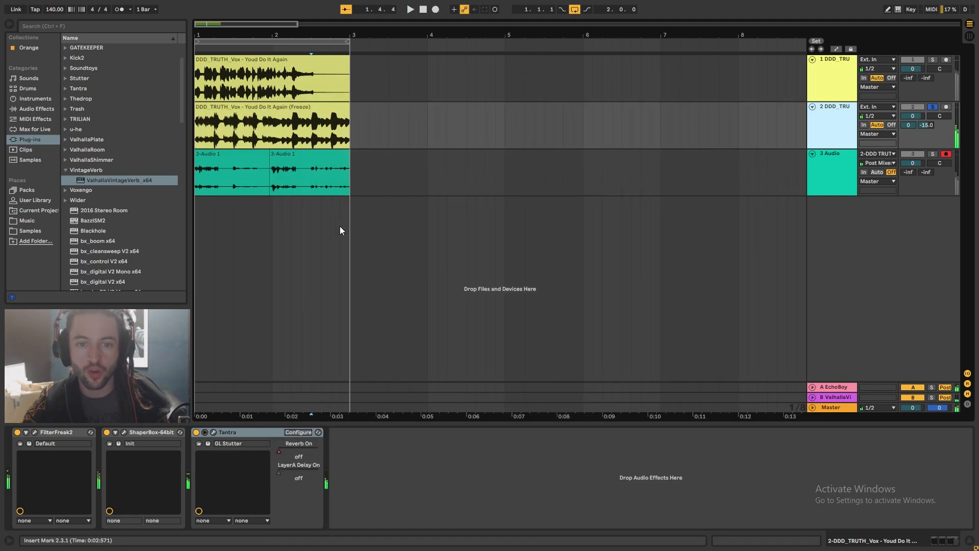
# Move the recorded clip along the audio track so it starts around bar 4
pyautogui.moveTo(196, 155); pyautogui.dragTo(312, 155)
pyautogui.moveTo(386, 154); pyautogui.dragTo(609, 175)
pyautogui.moveTo(535, 163); pyautogui.dragTo(196, 174)
pyautogui.moveTo(288, 154); pyautogui.dragTo(627, 179)
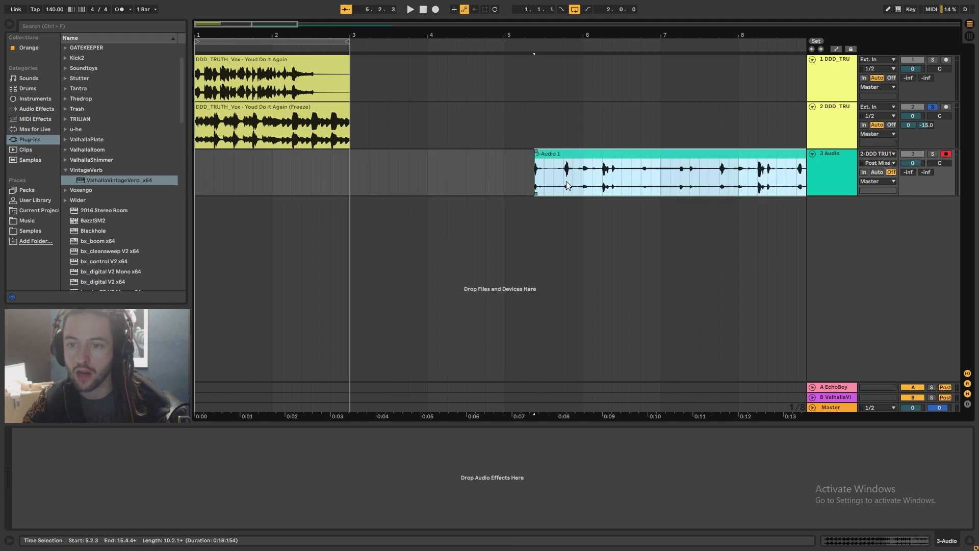
pyautogui.moveTo(537, 157); pyautogui.dragTo(309, 176)
pyautogui.moveTo(445, 155); pyautogui.dragTo(728, 170)
pyautogui.moveTo(596, 159); pyautogui.dragTo(389, 173)
pyautogui.moveTo(494, 155); pyautogui.dragTo(678, 165)
pyautogui.moveTo(577, 159); pyautogui.dragTo(380, 170)
pyautogui.moveTo(449, 154); pyautogui.dragTo(702, 165)
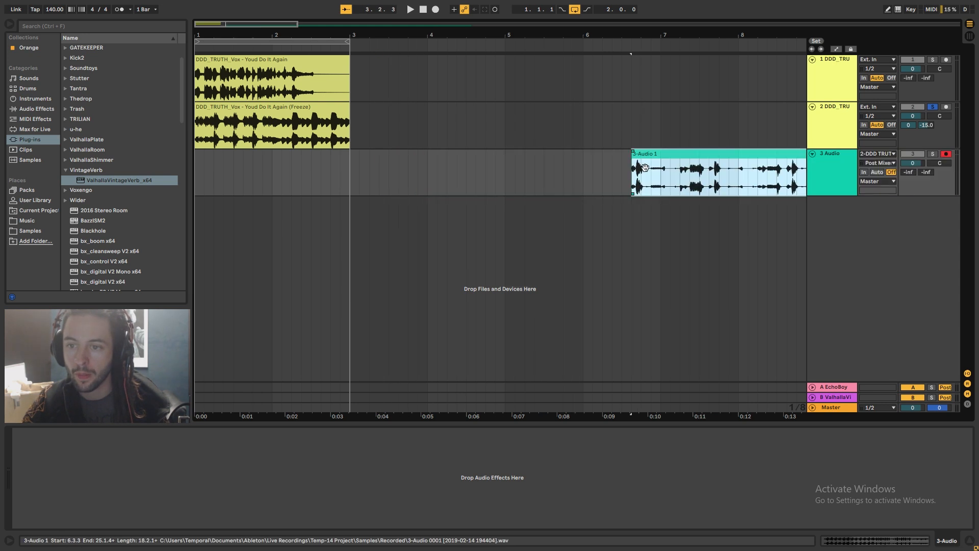
pyautogui.moveTo(633, 157); pyautogui.dragTo(303, 171)
pyautogui.moveTo(377, 157); pyautogui.dragTo(697, 168)
pyautogui.moveTo(620, 160); pyautogui.dragTo(419, 160)
# Solo the recording track and audition the recorded clip from its start
pyautogui.click(931, 153)
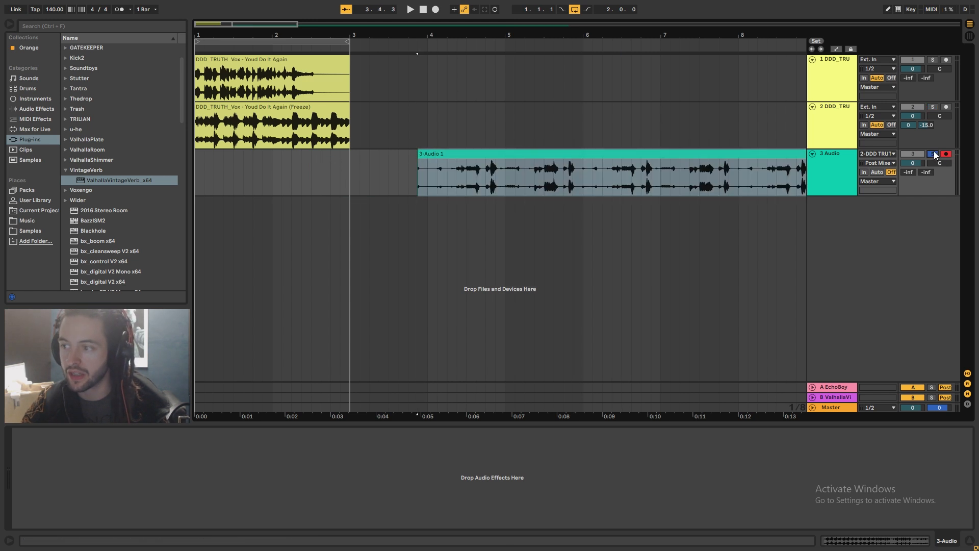
pyautogui.press('space')
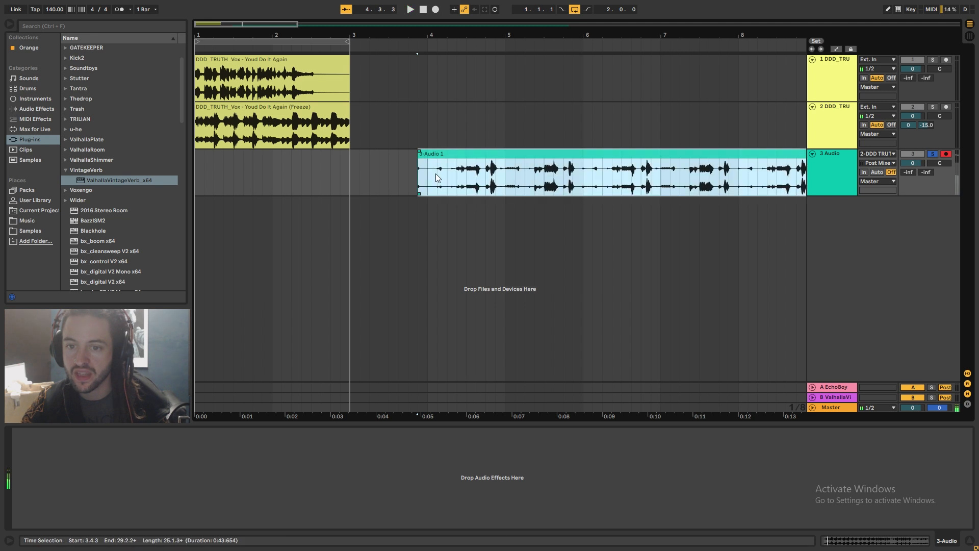
pyautogui.click(436, 174)
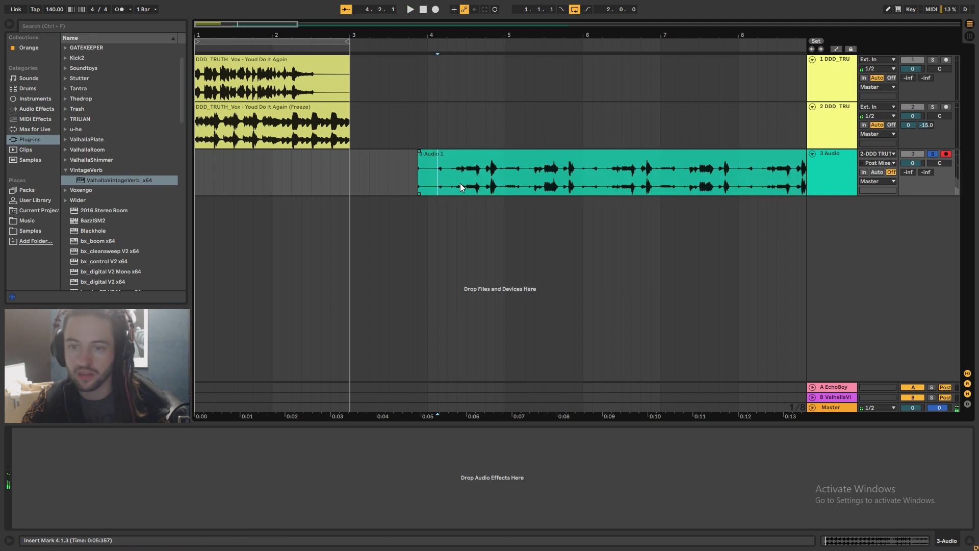
pyautogui.press('space')
pyautogui.press('space')
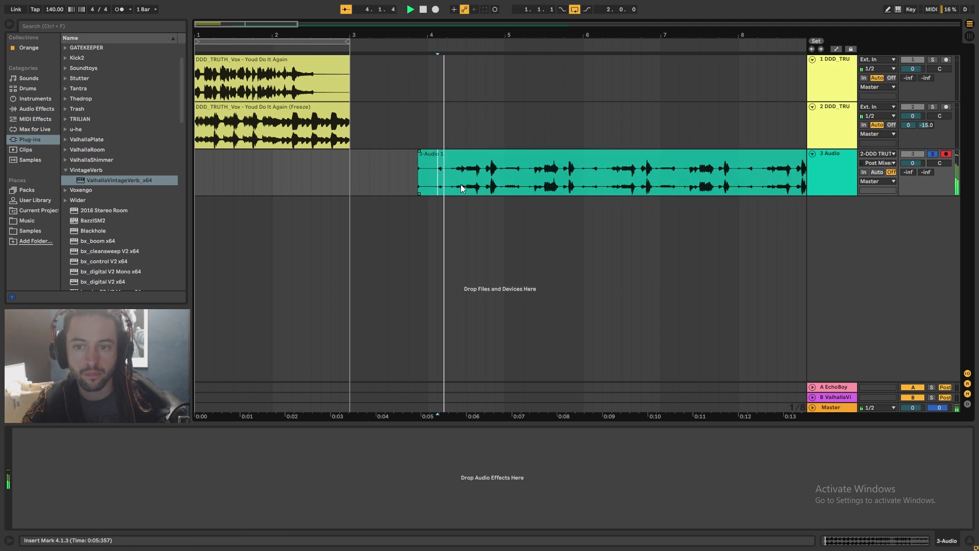
pyautogui.press('space')
pyautogui.press('space')
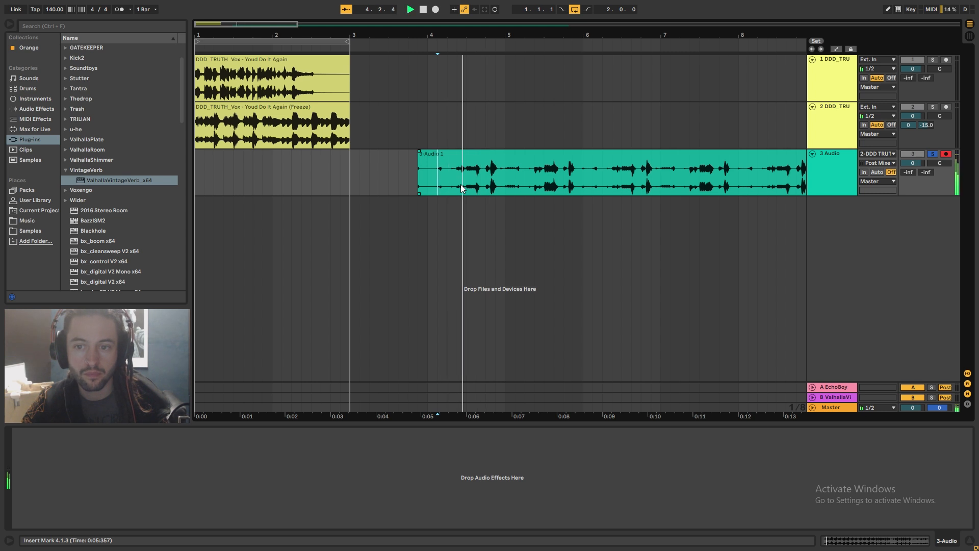
pyautogui.press('space')
# Set the grid to Narrowest and drag a selected short slice of the recorded clip onto a new audio track
pyautogui.moveTo(444, 185); pyautogui.dragTo(482, 189)
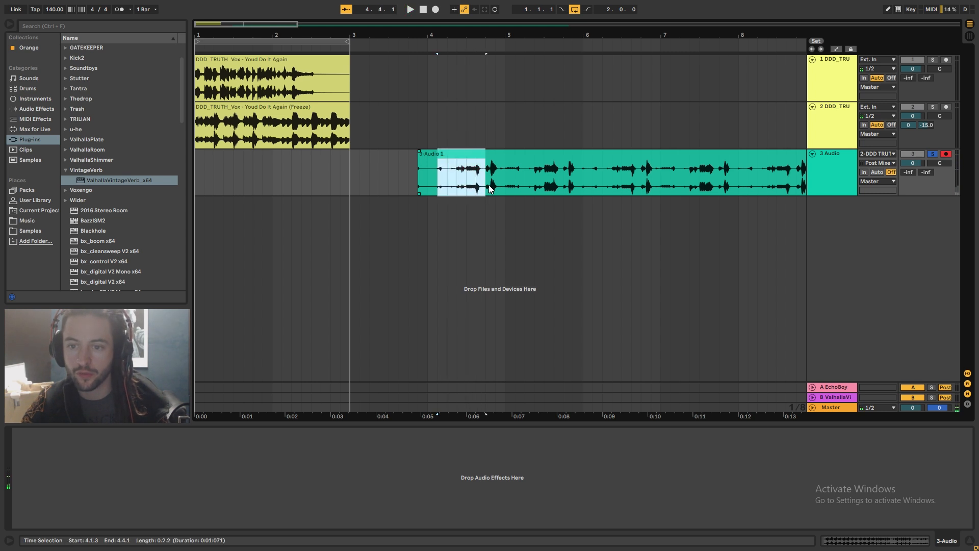
pyautogui.rightClick(488, 188)
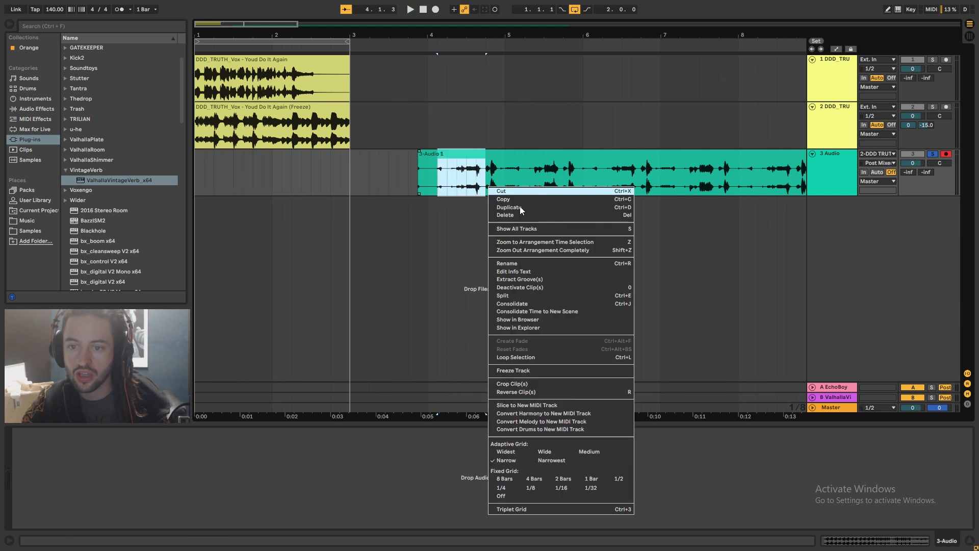
pyautogui.click(564, 463)
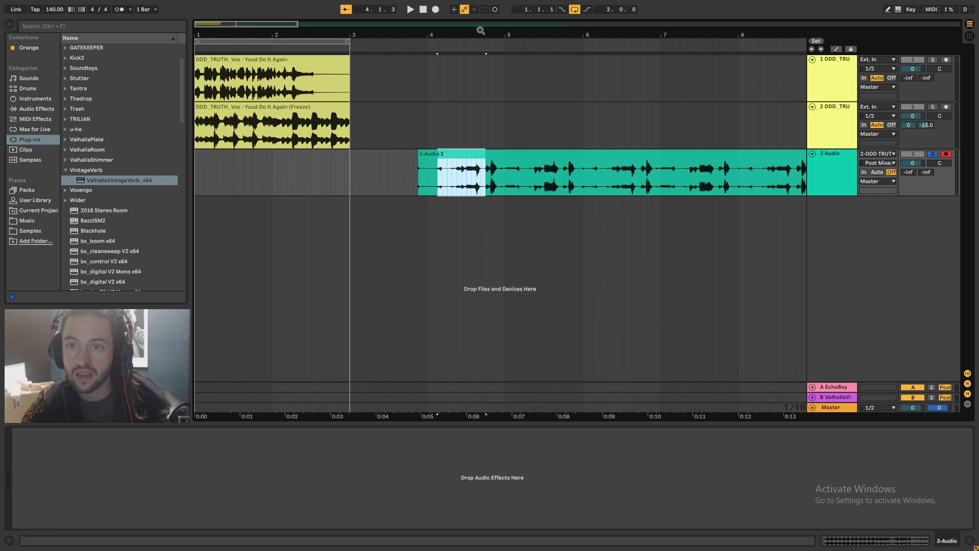
pyautogui.scroll(3, 481, 31)
pyautogui.moveTo(515, 195); pyautogui.dragTo(372, 244)
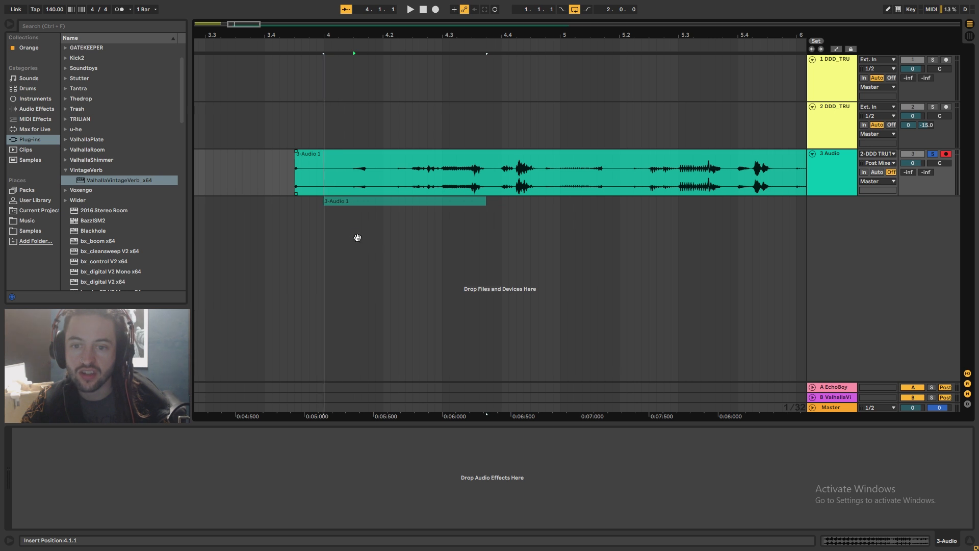
# Loop a one-bar region from bar 4 over the slice on the new track
pyautogui.keyDown('shift'); pyautogui.click(380, 215); pyautogui.keyUp('shift')
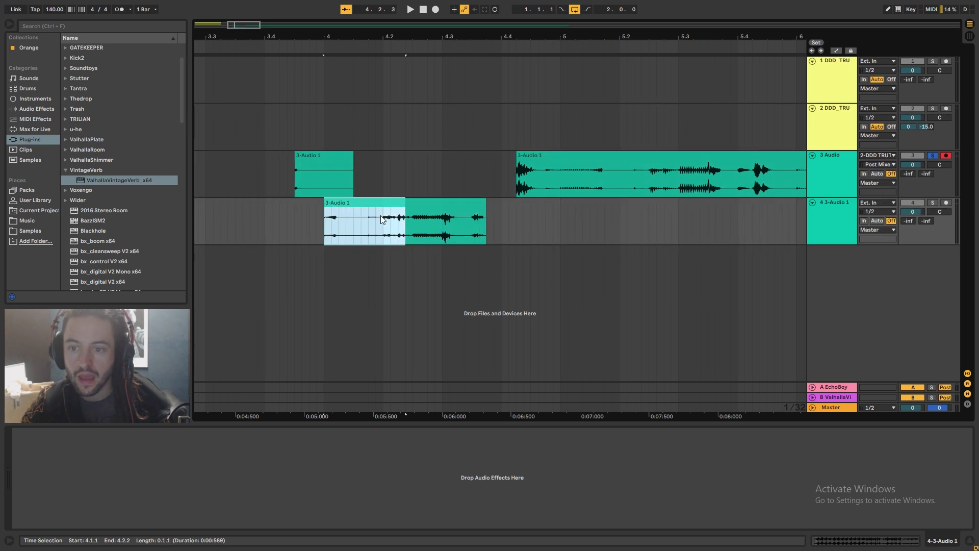
pyautogui.keyDown('shift'); pyautogui.click(586, 235); pyautogui.keyUp('shift')
pyautogui.hotkey('ctrl', 'l')
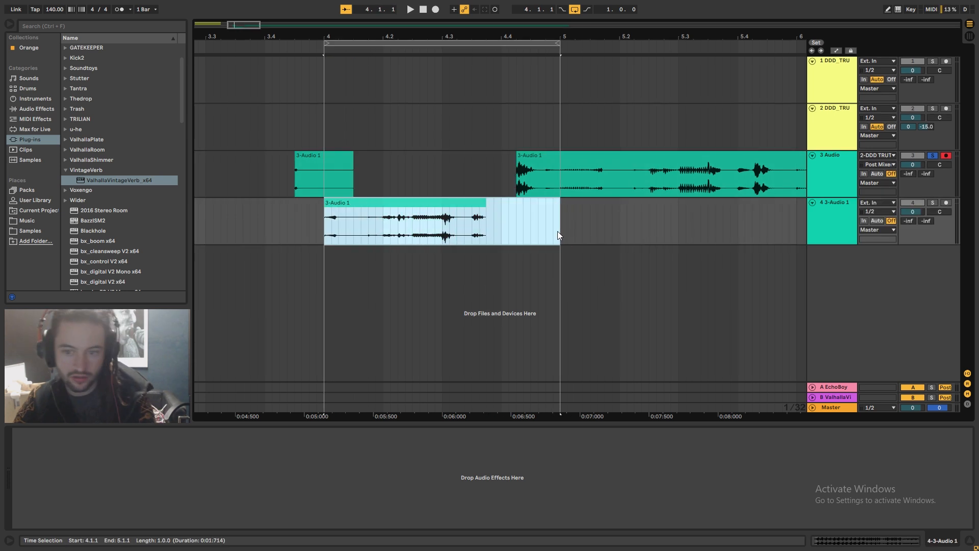
# Solo the new slice track, set its volume to -15 dB, and play the loop
pyautogui.click(932, 202)
pyautogui.press('space')
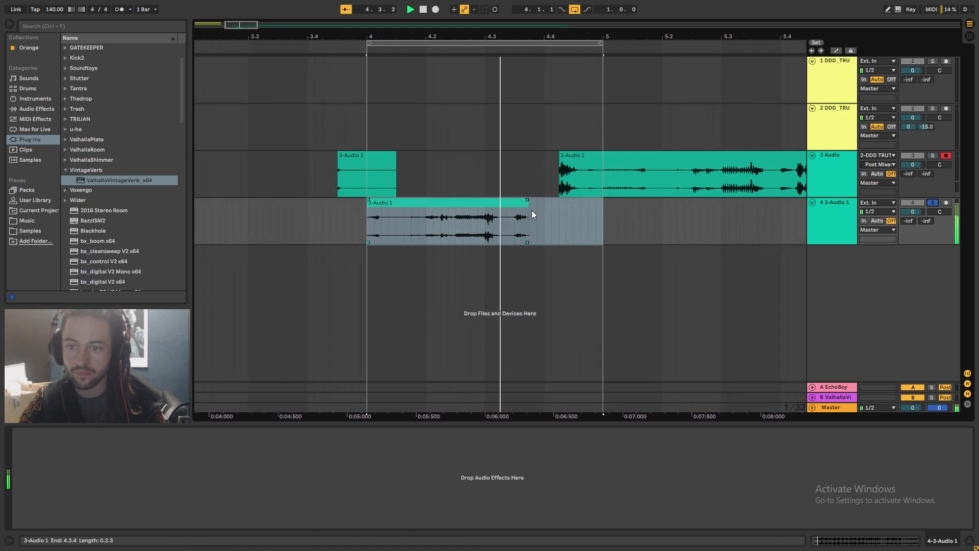
pyautogui.press('-')
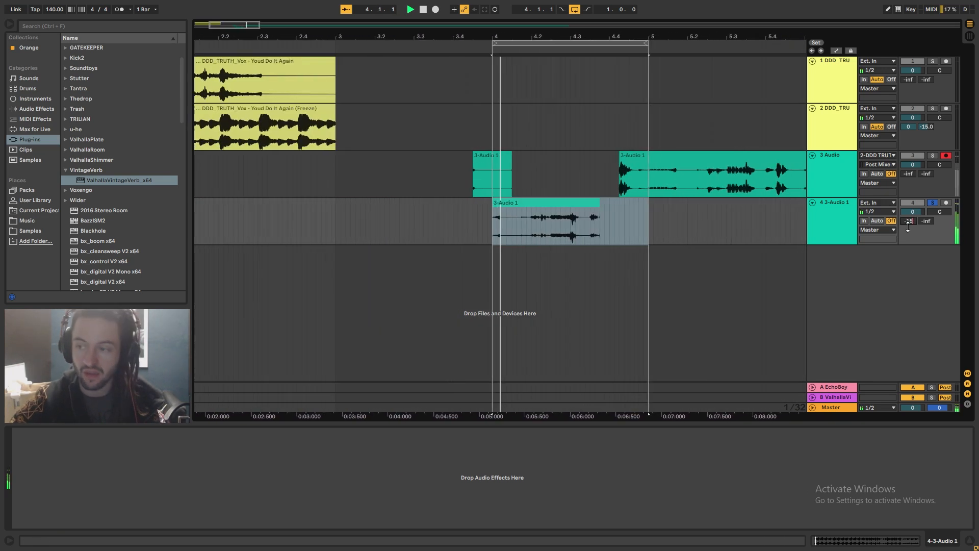
pyautogui.moveTo(908, 220); pyautogui.dragTo(908, 217)
pyautogui.press('space')
# Rearrange the slices on the new track within the loop and audition the result
pyautogui.click(454, 203)
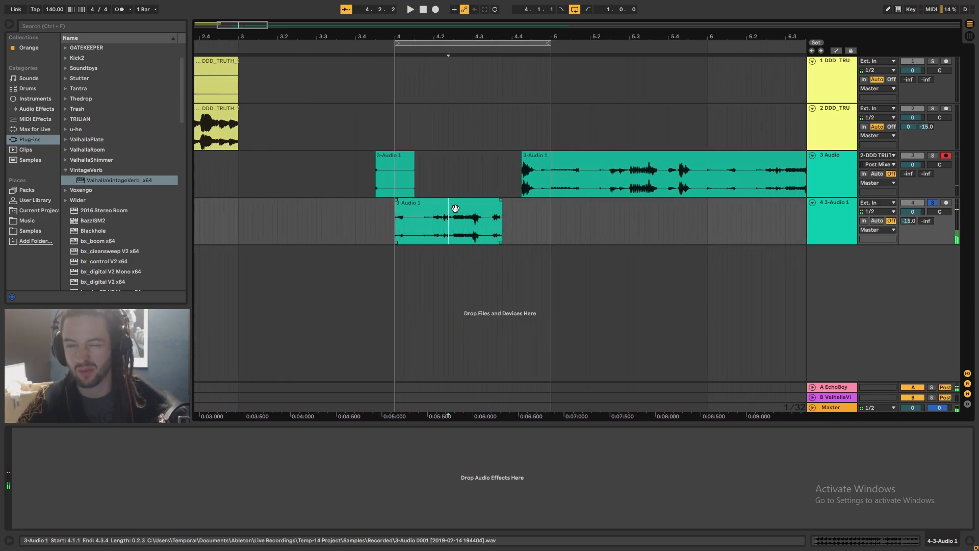
pyautogui.press('space')
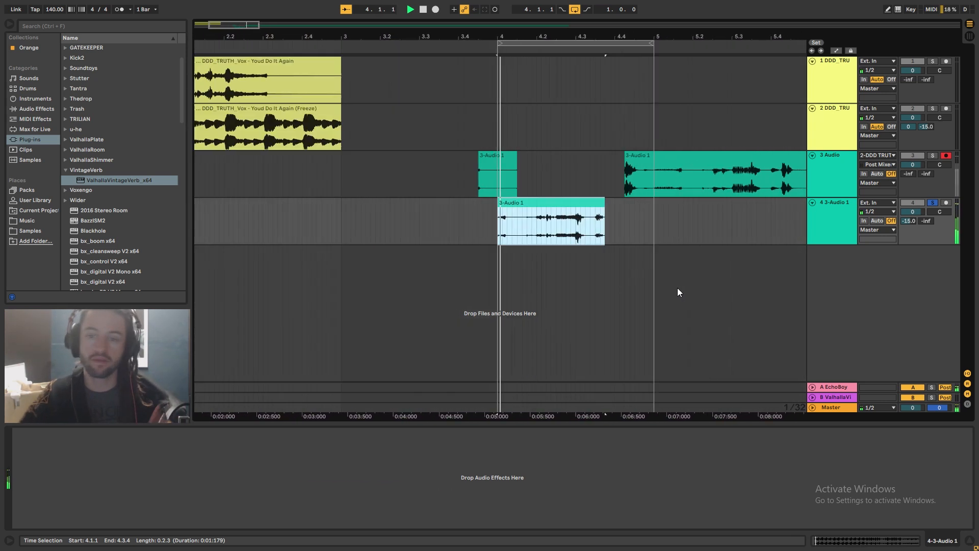
pyautogui.press('space')
pyautogui.moveTo(471, 206); pyautogui.dragTo(430, 217)
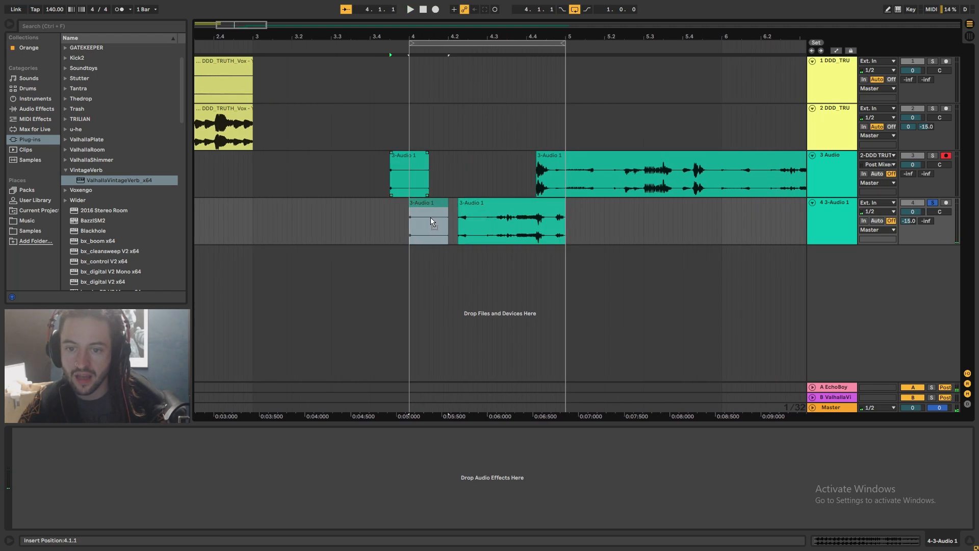
pyautogui.press('space')
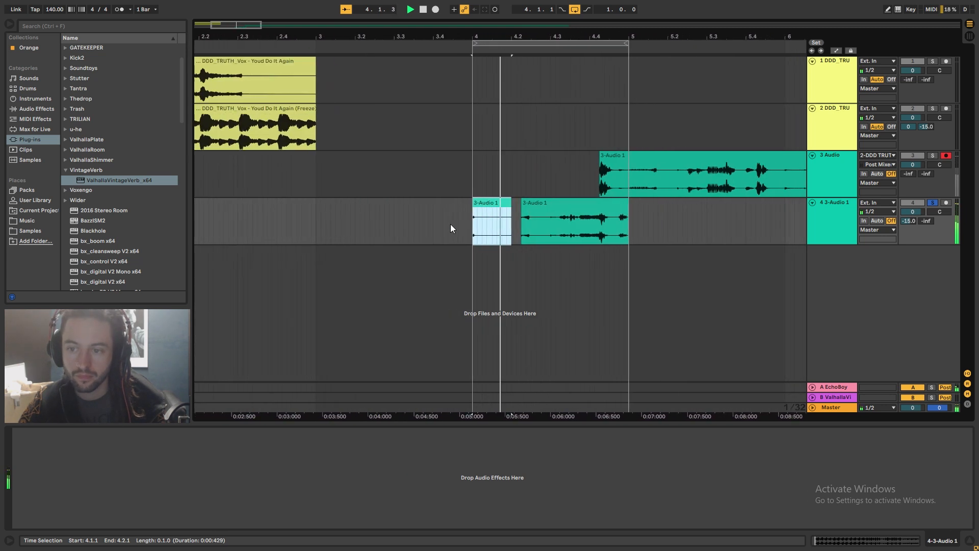
pyautogui.press('space')
# Insert a new MIDI track and create a one-bar MIDI clip starting at bar 4
pyautogui.rightClick(840, 283)
pyautogui.click(850, 294)
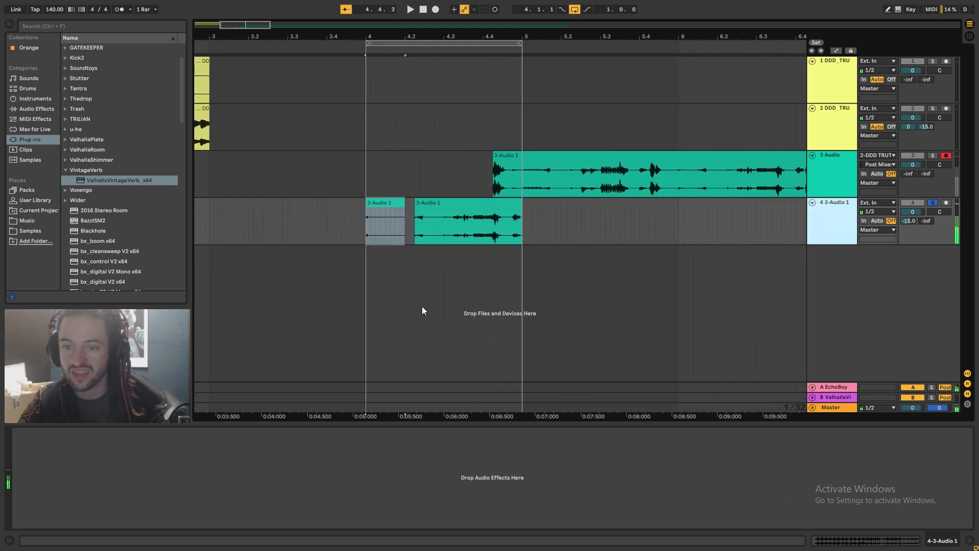
pyautogui.click(417, 275)
pyautogui.moveTo(368, 271); pyautogui.dragTo(530, 269)
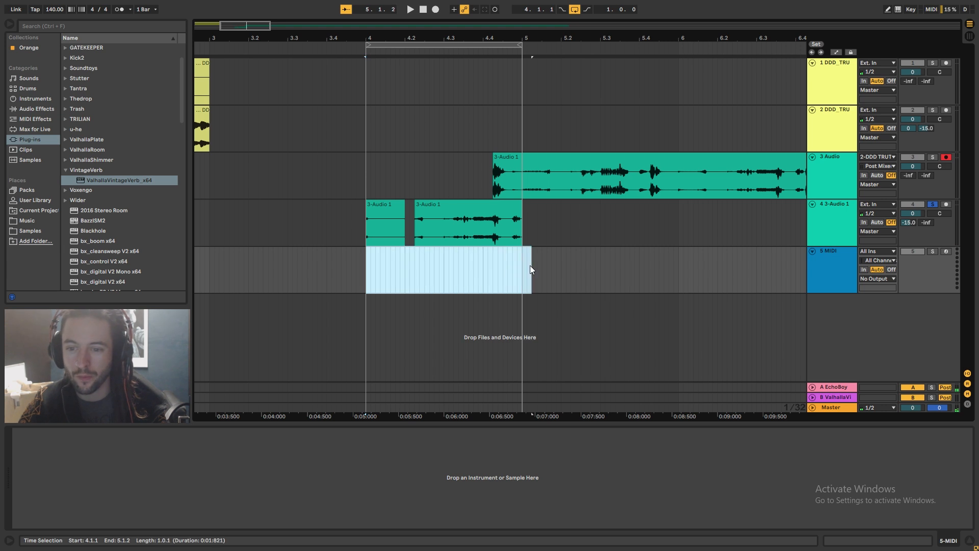
pyautogui.hotkey('ctrl', 'shift', 'm')
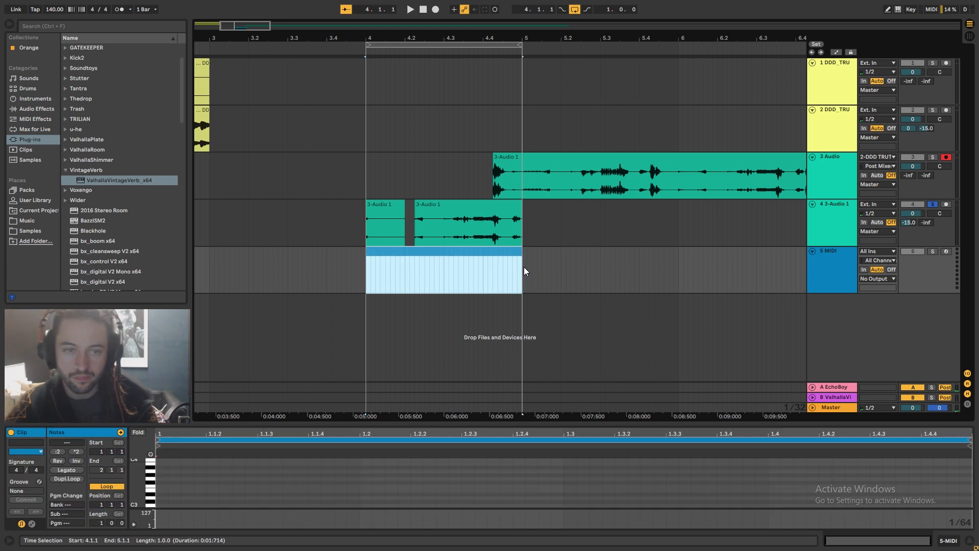
# Search the plugin browser for baz and load BazzISM2 onto the new MIDI track
pyautogui.click(59, 29)
pyautogui.write('baz')
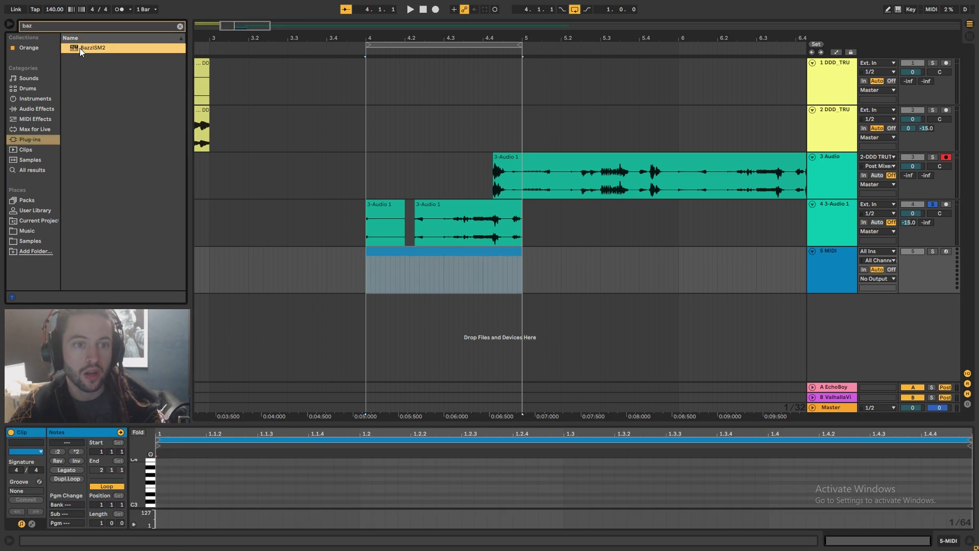
pyautogui.moveTo(80, 48); pyautogui.dragTo(413, 277)
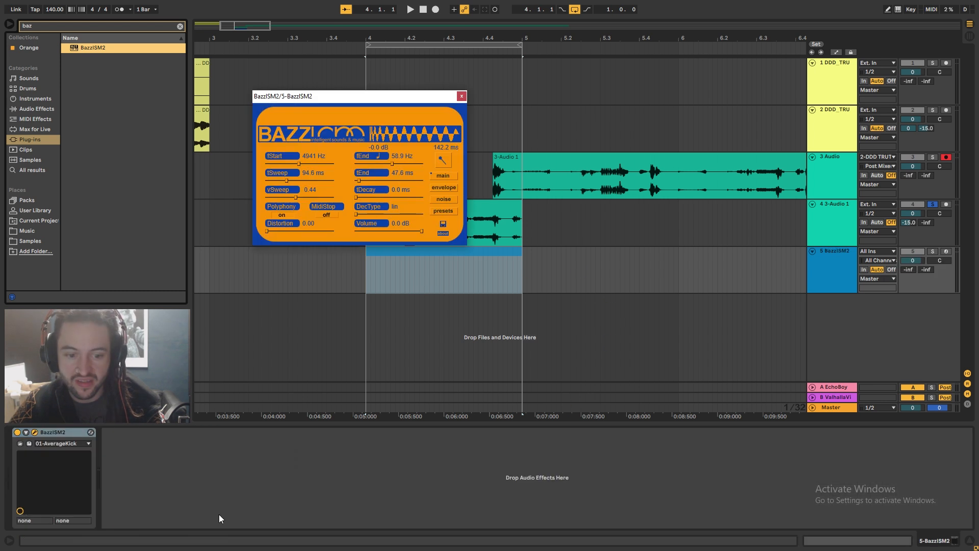
# Draw an E3 note at the clip start, lengthen it, duplicate it three times, and play the loop
pyautogui.click(485, 250)
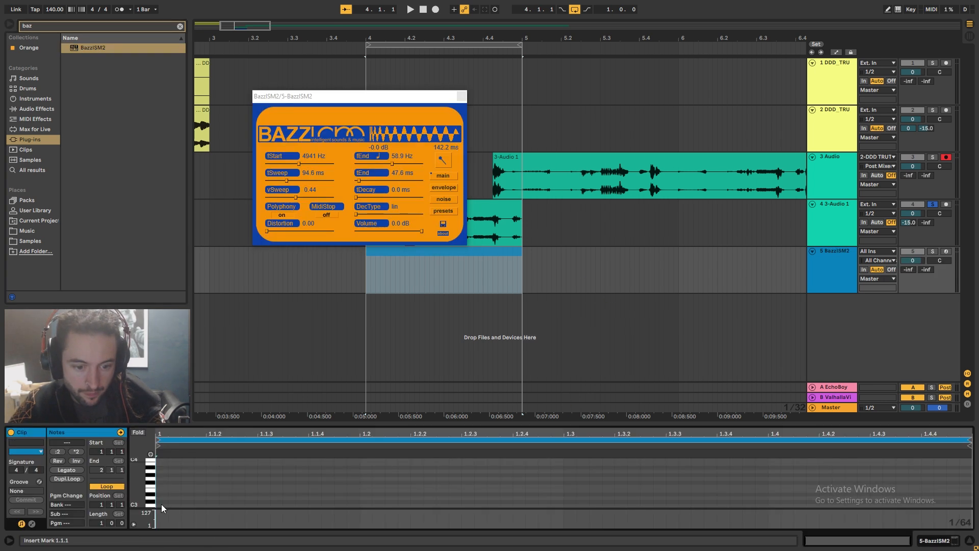
pyautogui.doubleClick(160, 492)
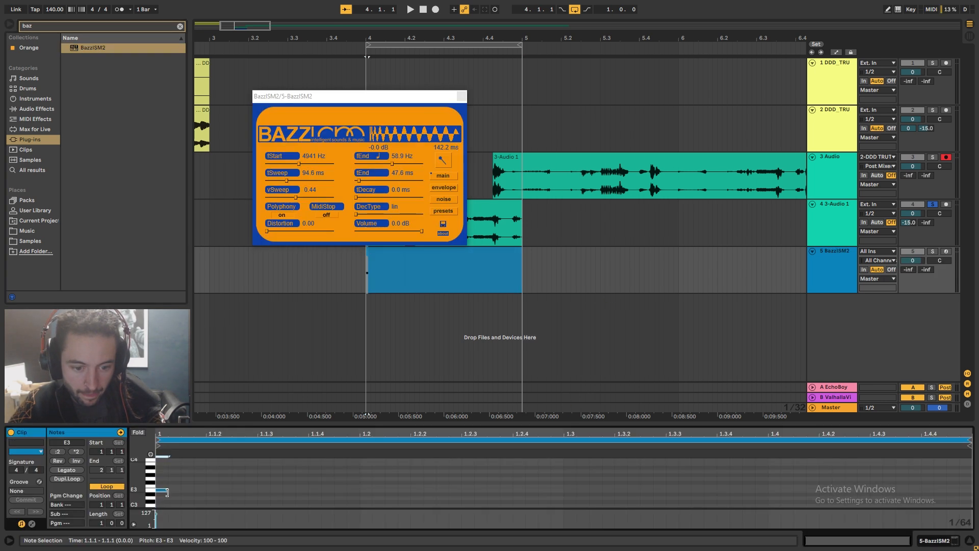
pyautogui.moveTo(170, 491); pyautogui.dragTo(349, 496)
pyautogui.hotkey('ctrl', 'd')
pyautogui.hotkey('ctrl', 'd')
pyautogui.hotkey('ctrl', 'd')
pyautogui.press('space')
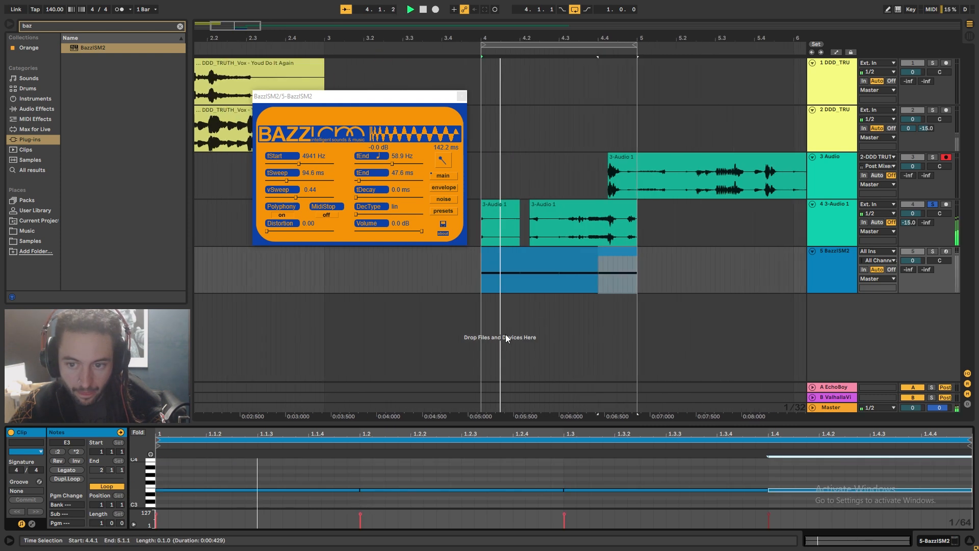
# Solo the kick track, set BazzISM2's tEnd to 201.6 ms and tDecay to 91.8 ms, then close the plugin
pyautogui.click(932, 251)
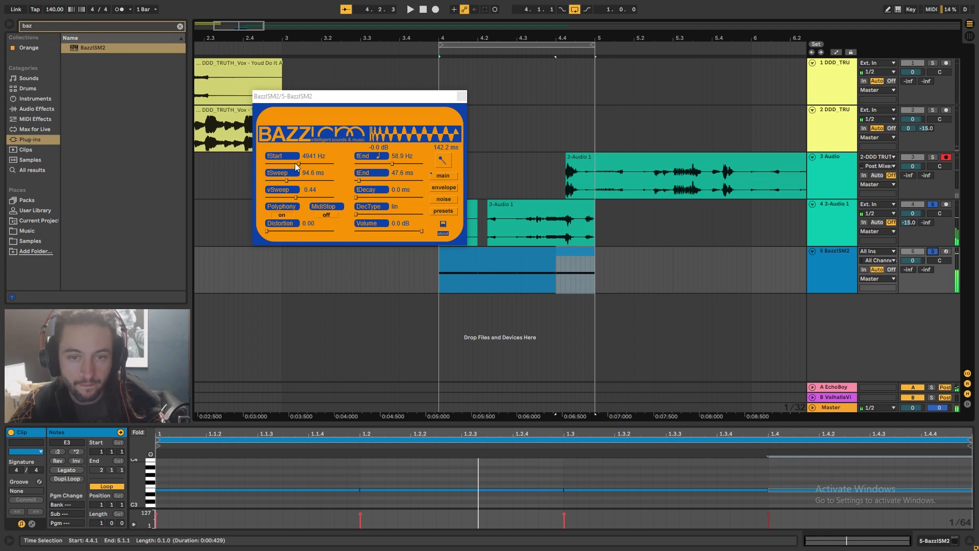
pyautogui.moveTo(360, 181); pyautogui.dragTo(378, 203)
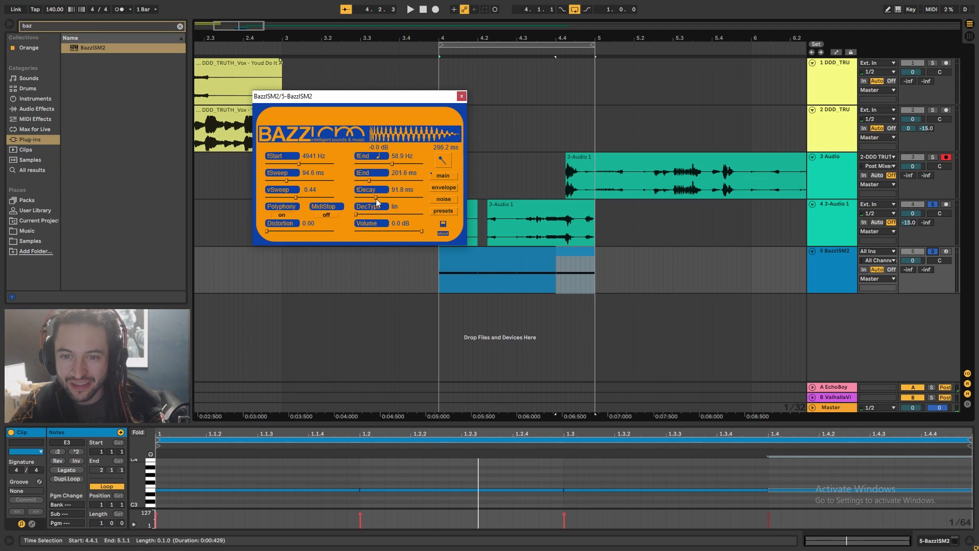
pyautogui.press('space')
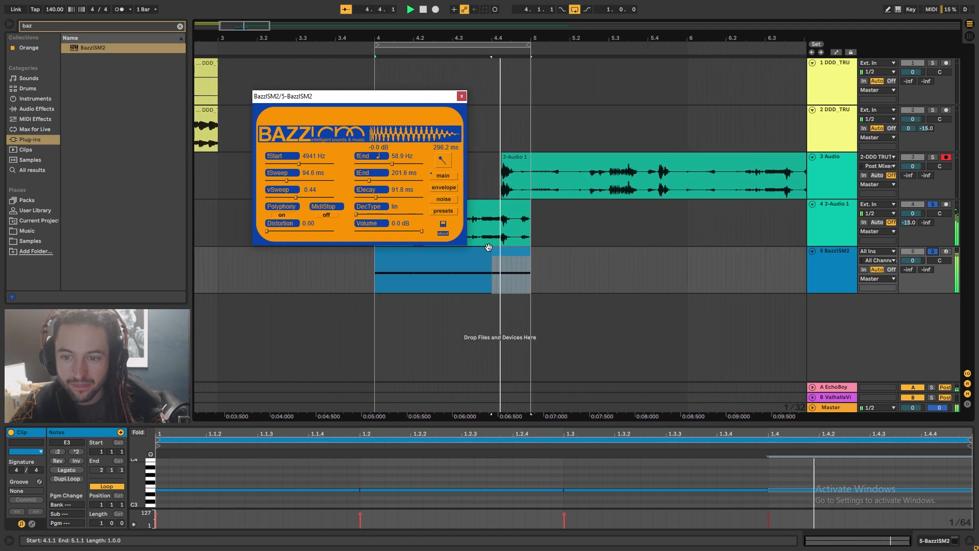
pyautogui.click(464, 97)
# Rearrange the slices on the slice track within the loop and play it back
pyautogui.click(434, 207)
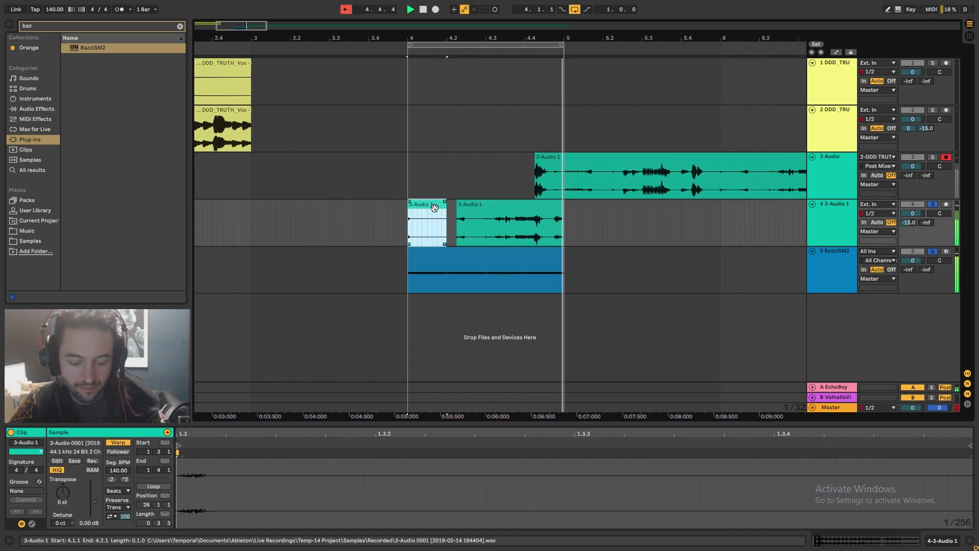
pyautogui.click(452, 209)
pyautogui.press('space')
pyautogui.moveTo(501, 208); pyautogui.dragTo(462, 209)
pyautogui.click(401, 211)
pyautogui.press('space')
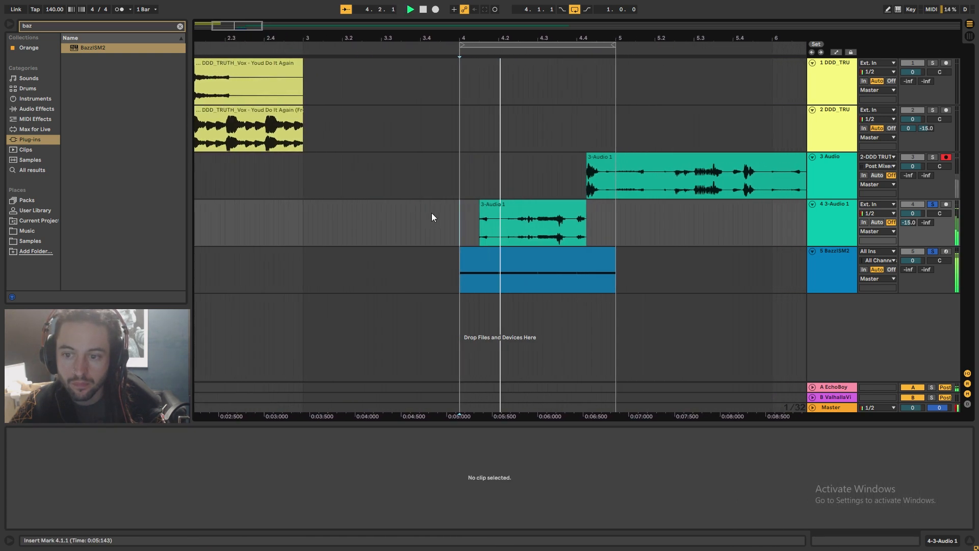
# Reopen the BazzISM2 plugin on the kick track, pick a new fEnd note from the note list, and play
pyautogui.press('space')
pyautogui.click(433, 215)
pyautogui.click(808, 271)
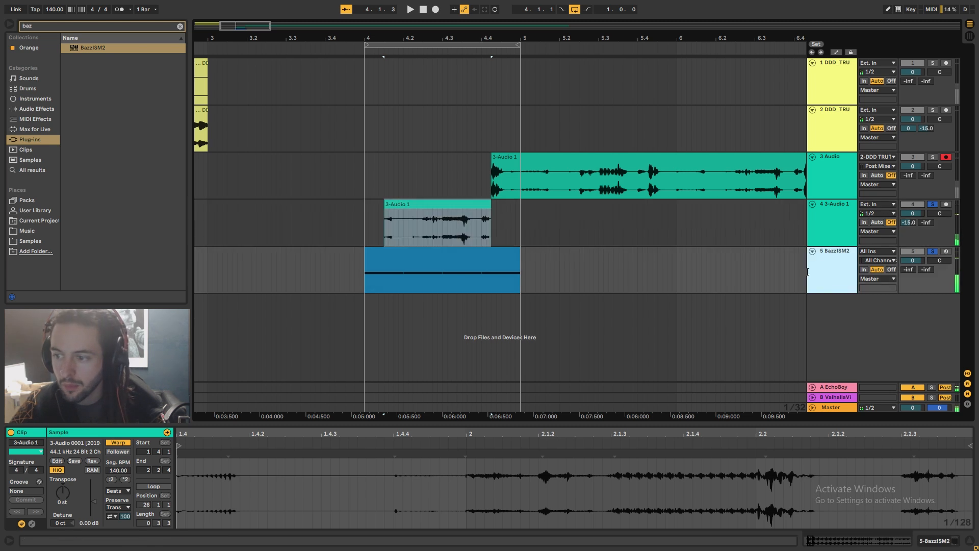
pyautogui.click(937, 543)
pyautogui.click(35, 433)
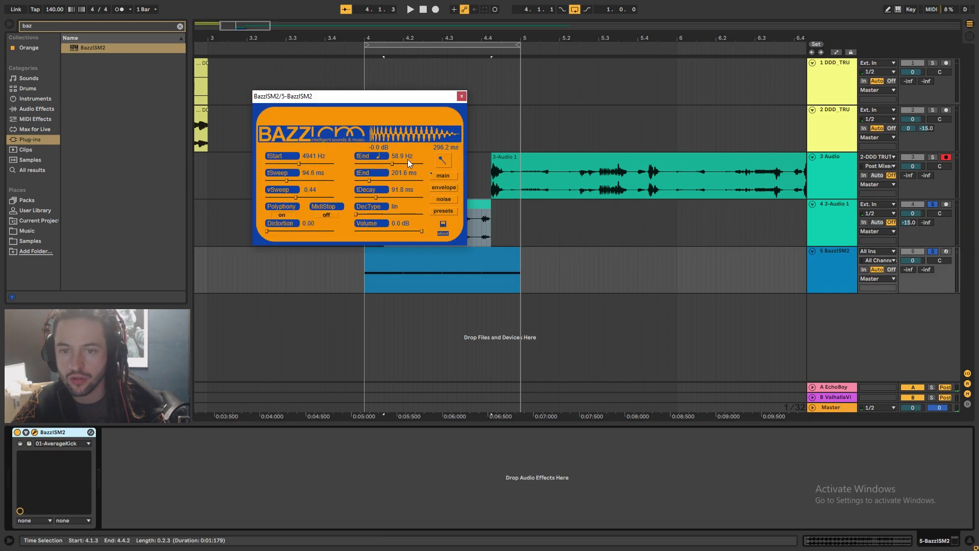
pyautogui.click(383, 158)
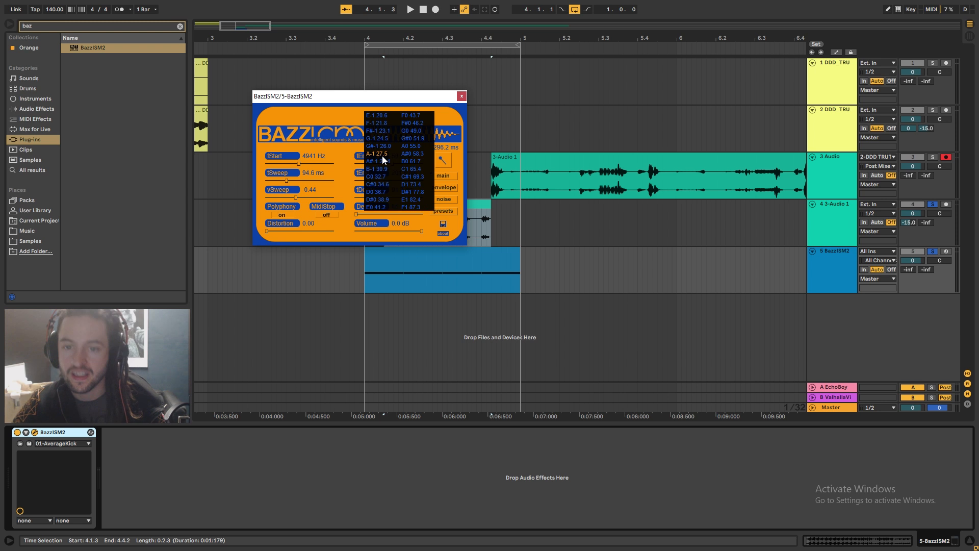
pyautogui.click(383, 191)
pyautogui.click(461, 97)
pyautogui.press('space')
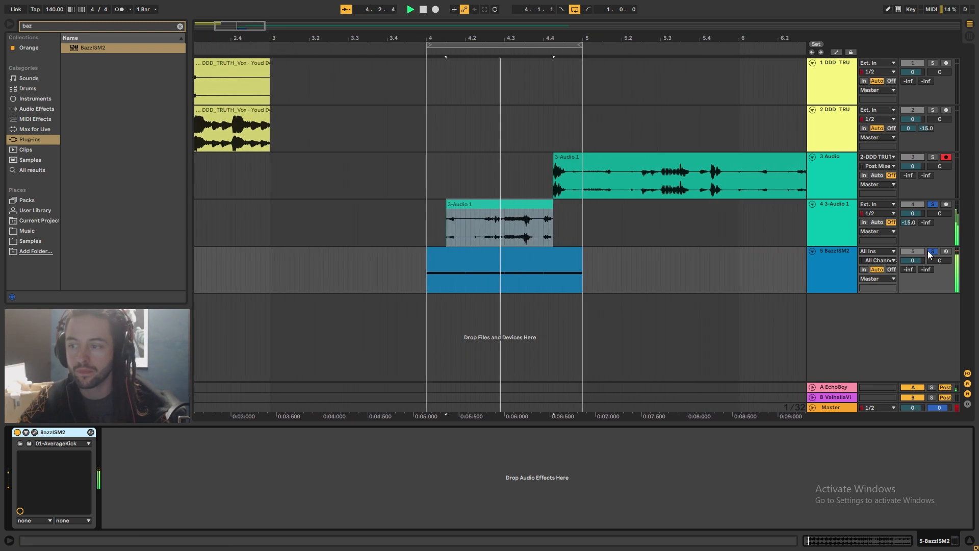
# Move the slice on the slice track to the start of the bar-4 loop
pyautogui.moveTo(593, 39); pyautogui.dragTo(436, 37)
pyautogui.press('space')
pyautogui.moveTo(357, 208); pyautogui.dragTo(432, 214)
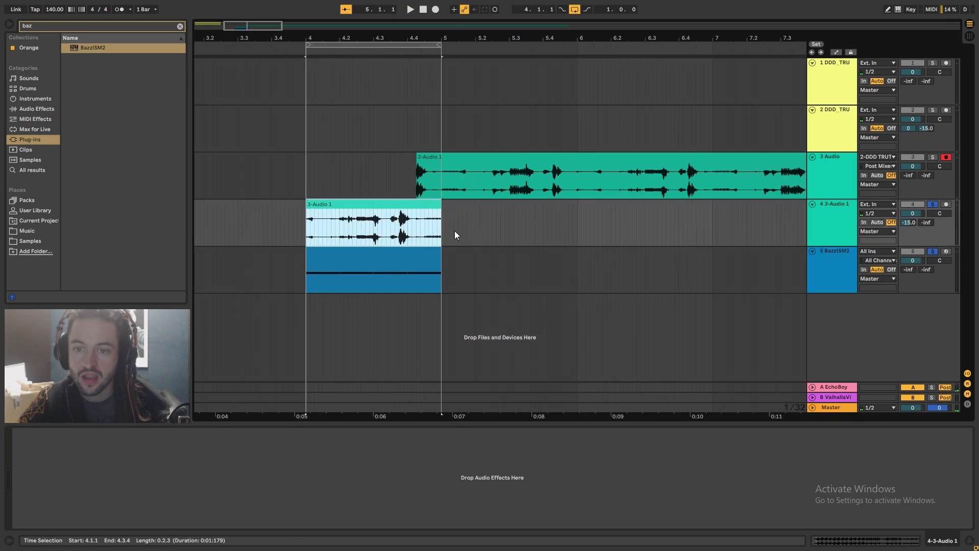
# Split out a short segment from about bar 9.2.3 to 10.1.3 in the resampled audio clip
pyautogui.moveTo(500, 40); pyautogui.dragTo(361, 38)
pyautogui.click(508, 195)
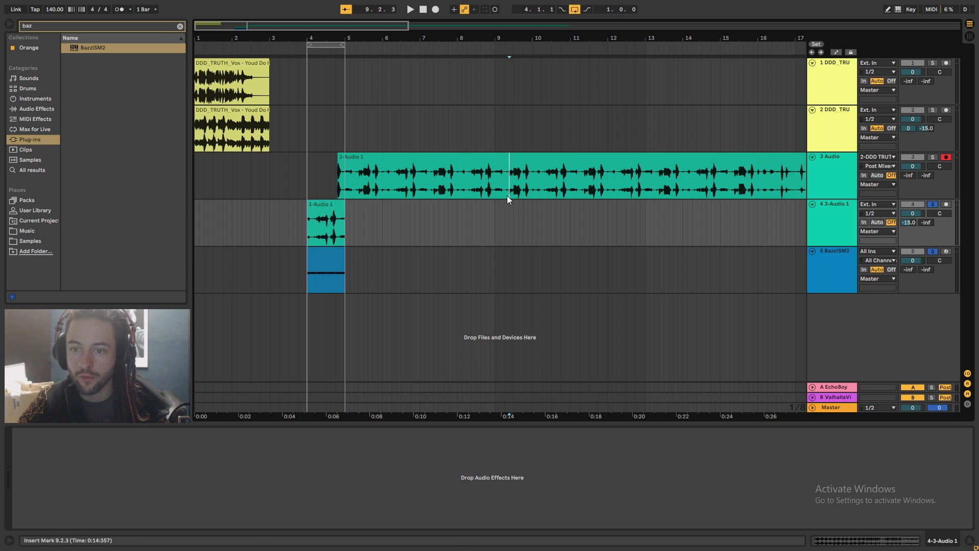
pyautogui.hscroll(3, 681, 230)
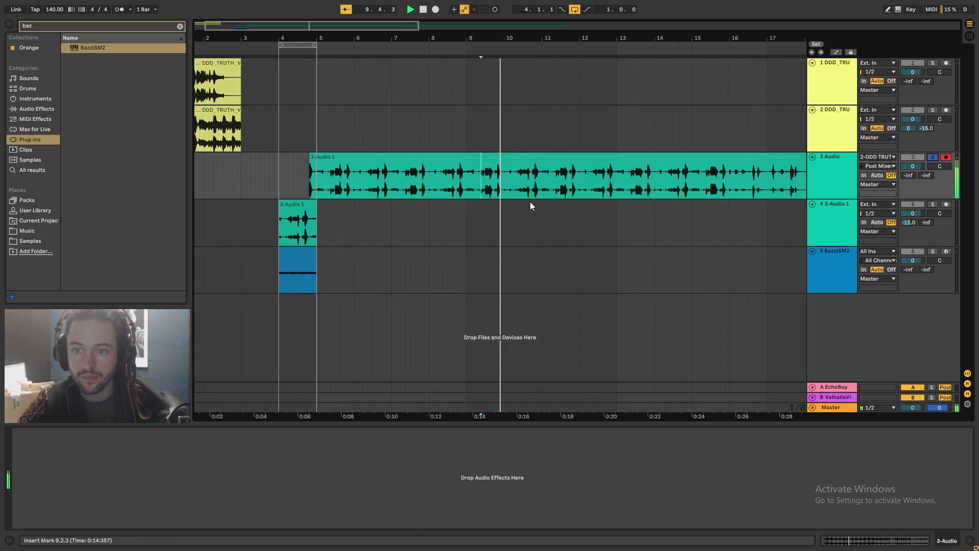
pyautogui.press('space')
pyautogui.press('space')
pyautogui.moveTo(696, 39)
pyautogui.mouseDown()
pyautogui.moveTo(448, 25)
pyautogui.moveTo(536, 32)
pyautogui.moveTo(526, 33)
pyautogui.mouseUp()
pyautogui.press('space')
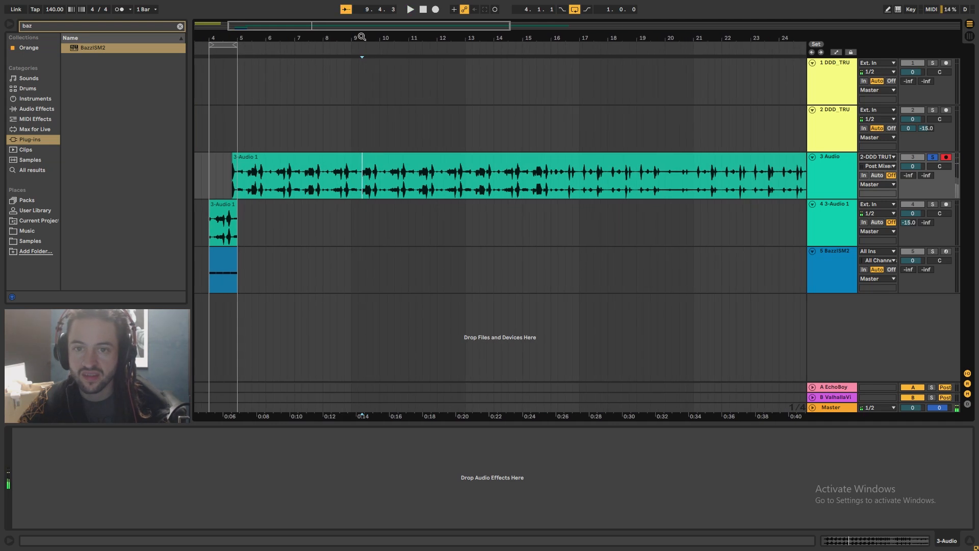
pyautogui.moveTo(362, 37); pyautogui.dragTo(417, 189)
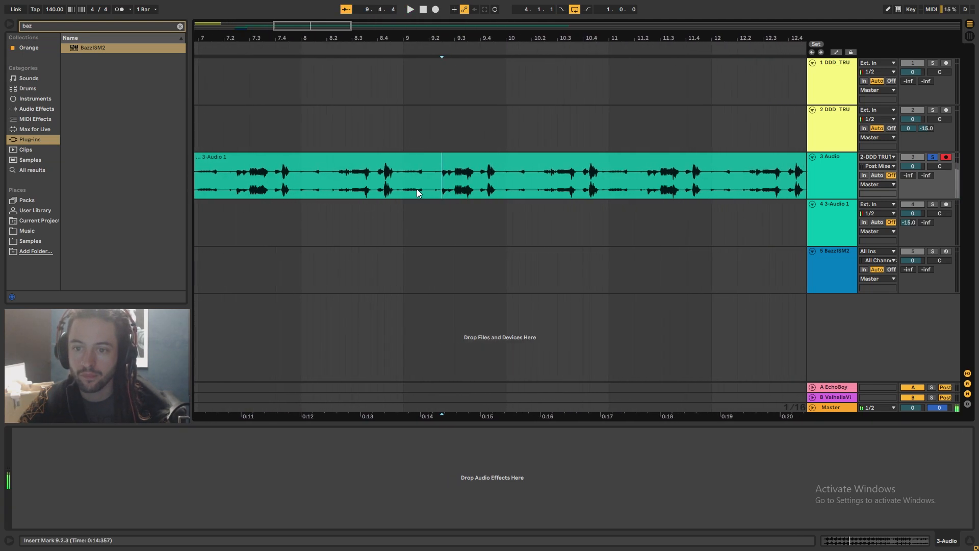
pyautogui.click(503, 185)
pyautogui.hotkey('ctrl', 'e')
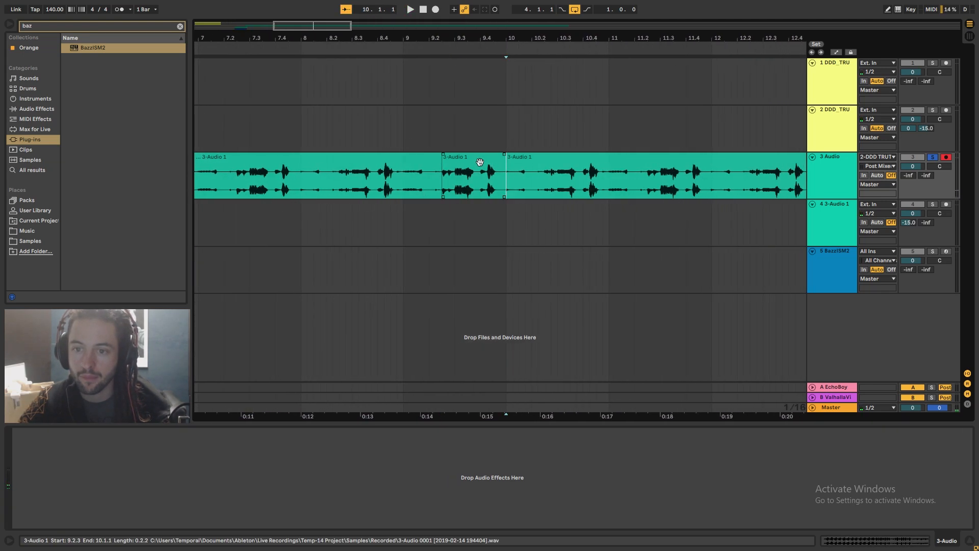
# Move the split segment onto the slice track, toggle that track's solo, and play
pyautogui.moveTo(480, 157); pyautogui.dragTo(342, 225)
pyautogui.click(932, 204)
pyautogui.press('space')
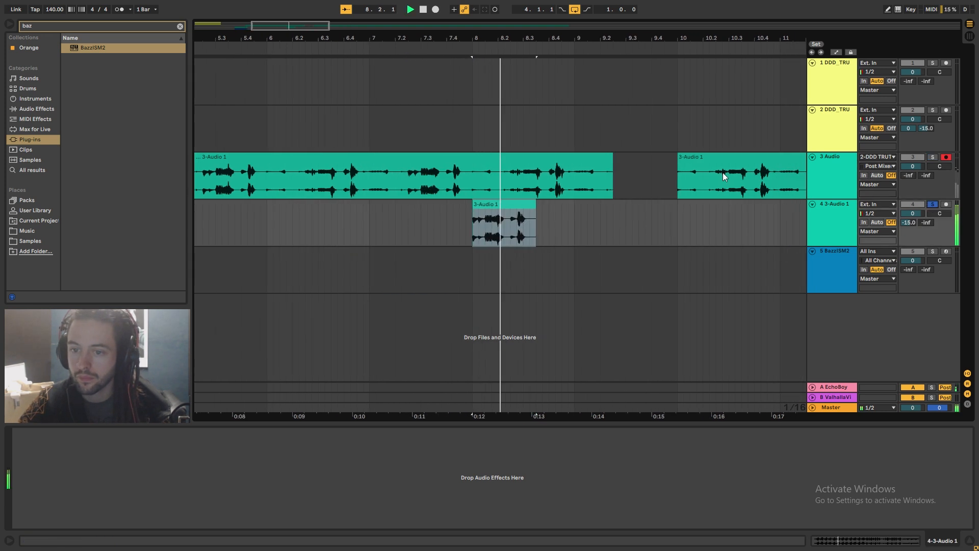
# Play back and audition the moved segment on the slice track
pyautogui.moveTo(607, 37); pyautogui.dragTo(607, 10)
pyautogui.press('space')
pyautogui.press('space')
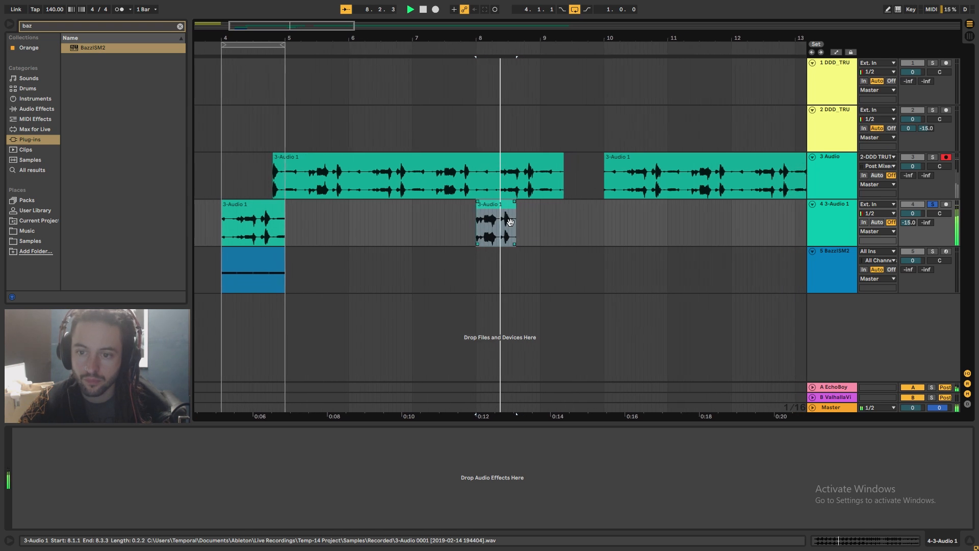
pyautogui.press('space')
pyautogui.moveTo(565, 38); pyautogui.dragTo(402, 35)
pyautogui.click(591, 194)
pyautogui.press('space')
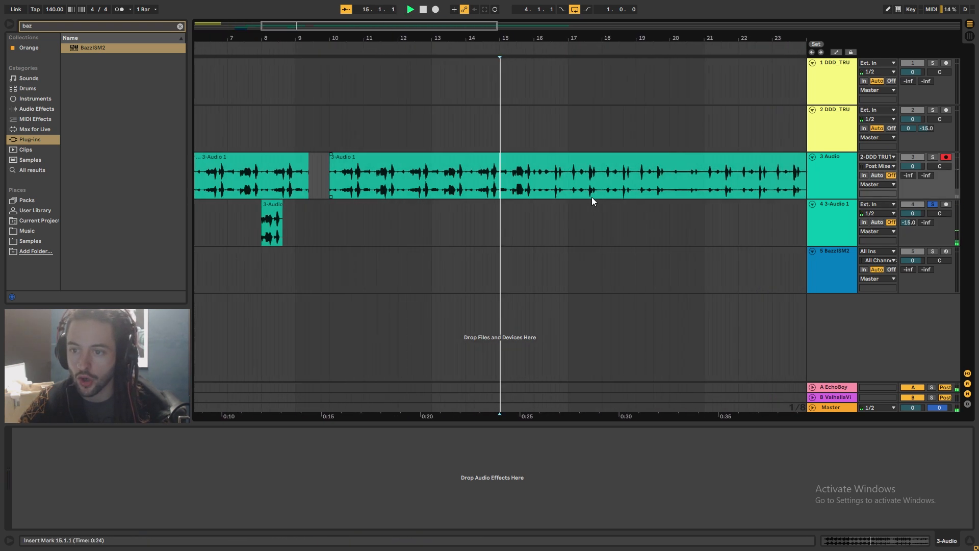
# Solo the resampled audio track and zoom out over the arrangement
pyautogui.click(932, 157)
pyautogui.moveTo(678, 39); pyautogui.dragTo(475, 33)
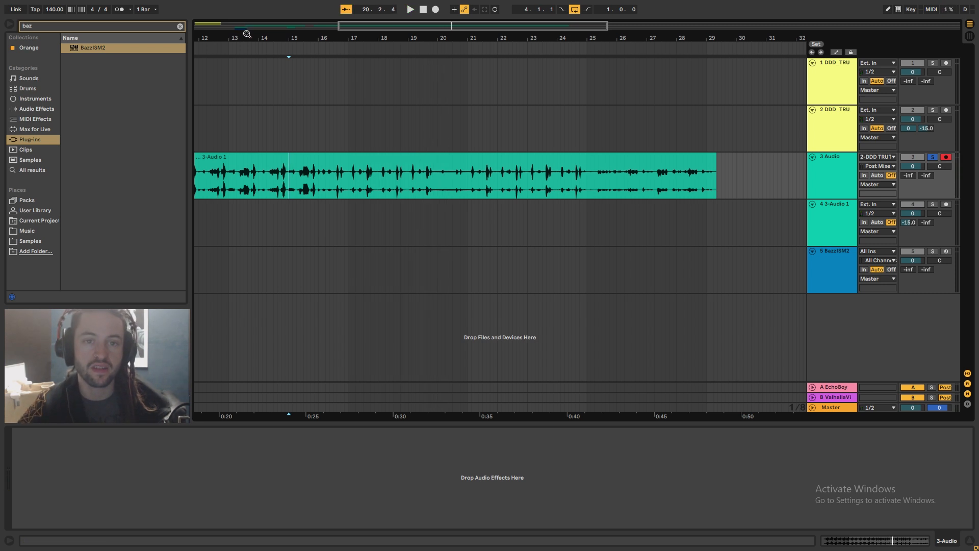
pyautogui.moveTo(248, 34); pyautogui.dragTo(435, 48)
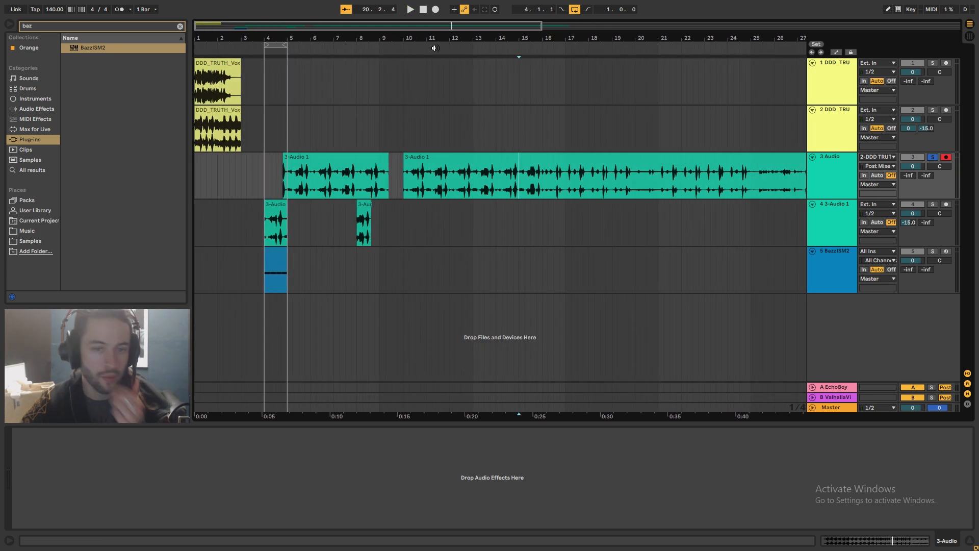
# Clear the browser search and load ShaperBox from the Cableguys folder onto the resampled audio track
pyautogui.click(180, 26)
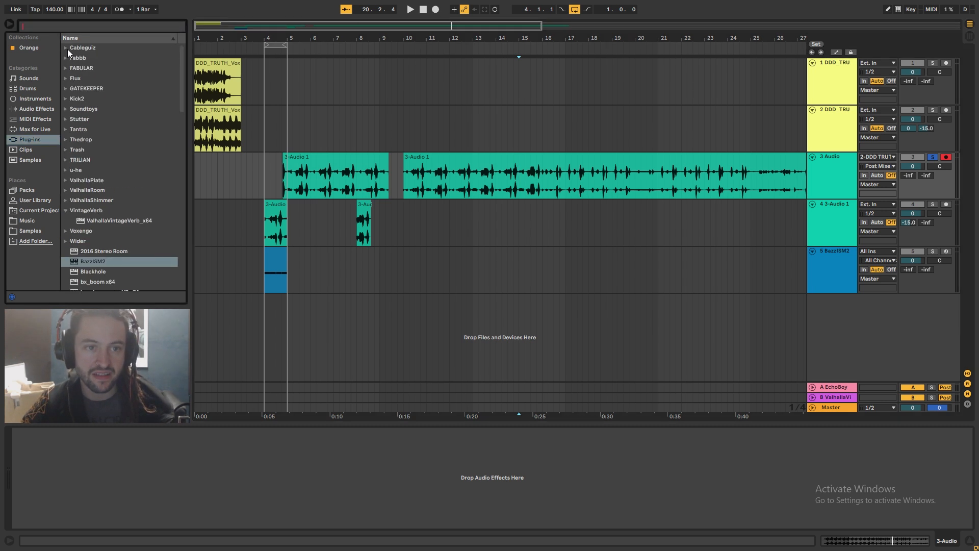
pyautogui.click(67, 49)
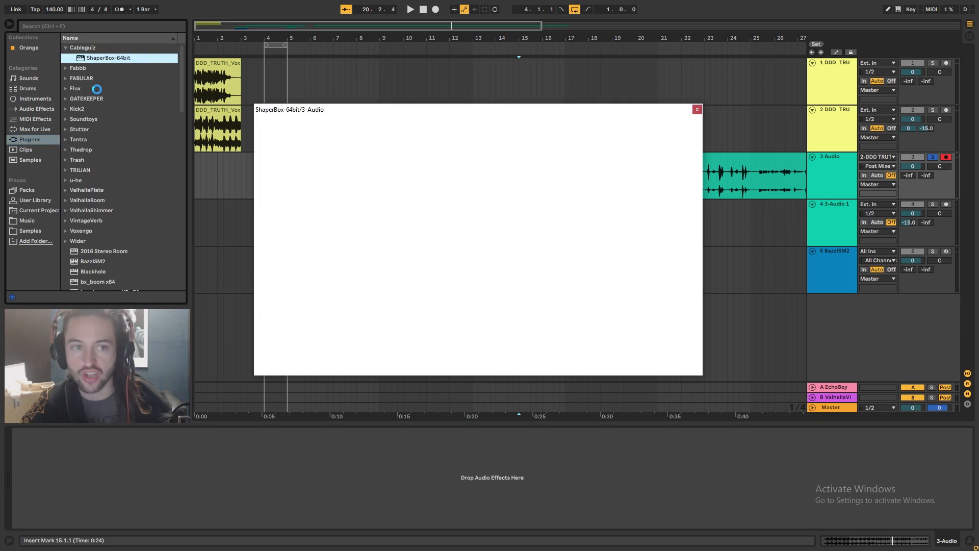
pyautogui.click(557, 202)
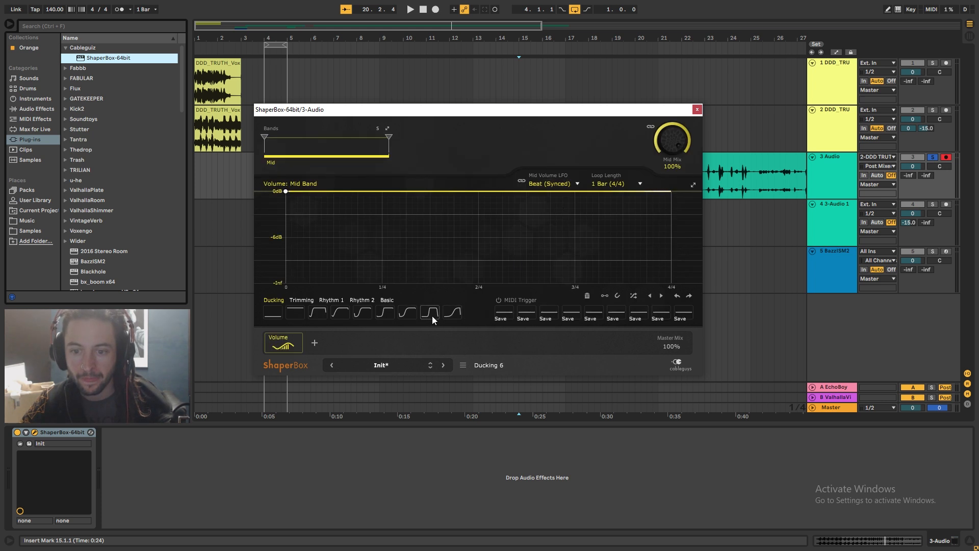
# Apply the Basic square volume shape in ShaperBox and set its loop length to 1/16, then play
pyautogui.click(359, 300)
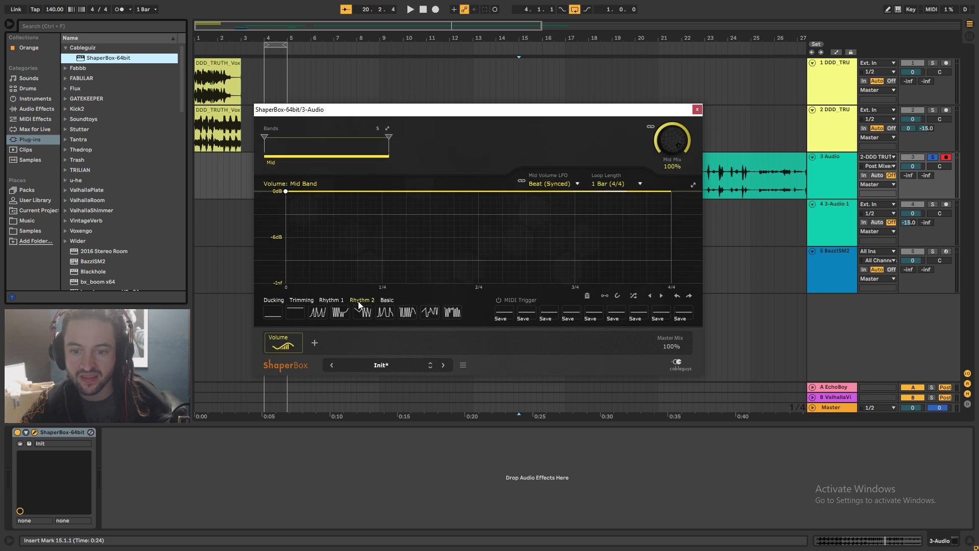
pyautogui.click(385, 300)
pyautogui.click(407, 311)
pyautogui.click(609, 183)
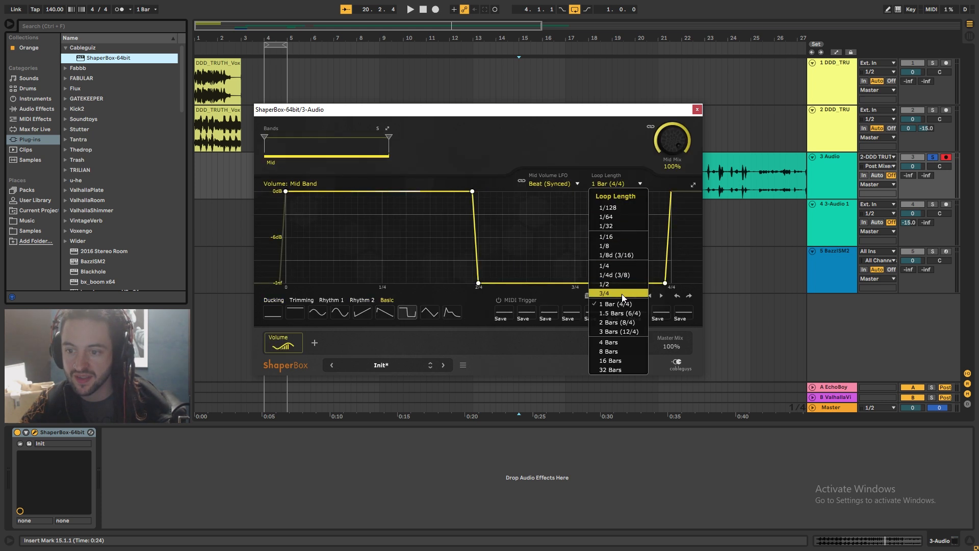
pyautogui.click(606, 236)
pyautogui.press('space')
pyautogui.moveTo(616, 109); pyautogui.dragTo(610, 281)
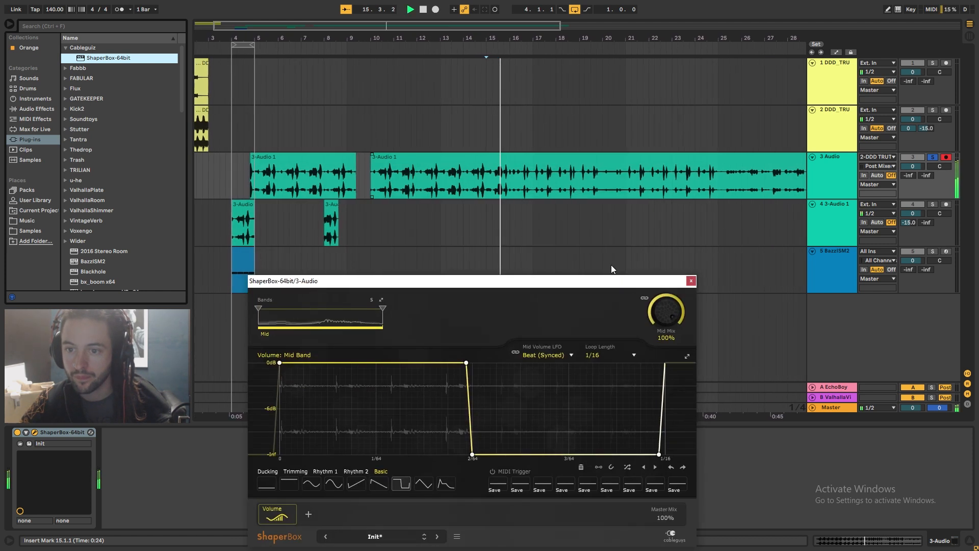
# Raise the resampled track's EchoBoy send to about -9.7 dB and ValhallaVintageVerb send to about -13.7 dB
pyautogui.moveTo(908, 175)
pyautogui.mouseDown()
pyautogui.moveTo(908, 146)
pyautogui.moveTo(908, 164)
pyautogui.mouseUp()
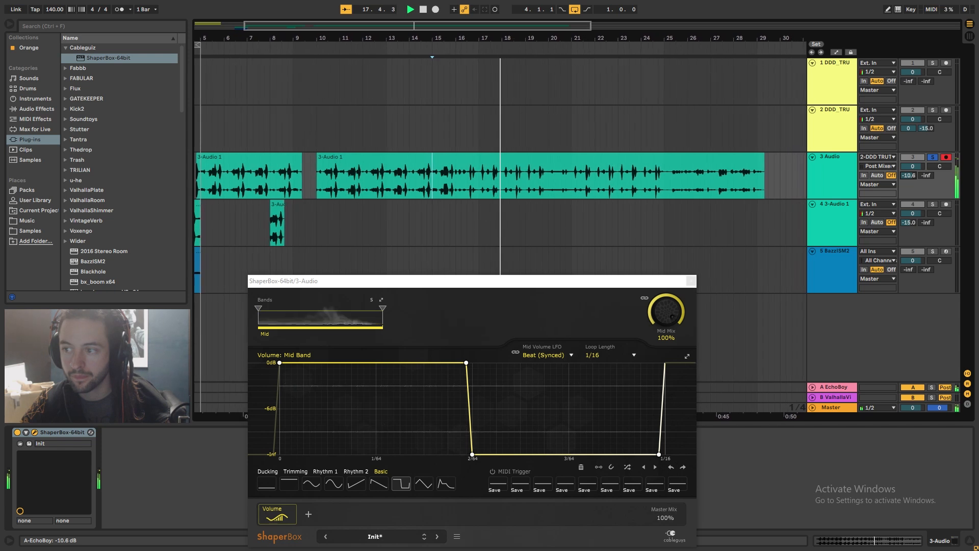
pyautogui.moveTo(926, 176)
pyautogui.mouseDown()
pyautogui.moveTo(925, 146)
pyautogui.moveTo(926, 170)
pyautogui.mouseUp()
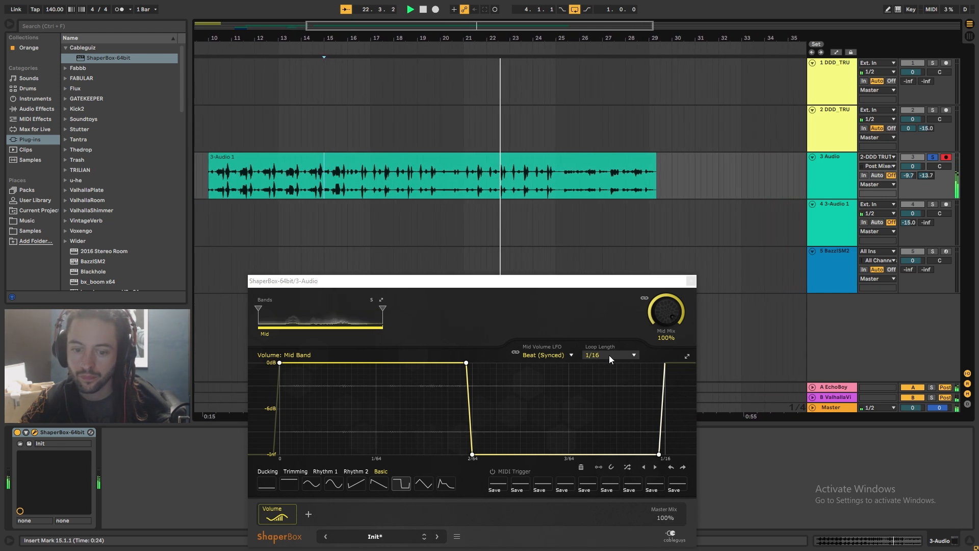
# Add a Filter shaper in ShaperBox and apply a Rhythm 2 cutoff pattern
pyautogui.click(311, 511)
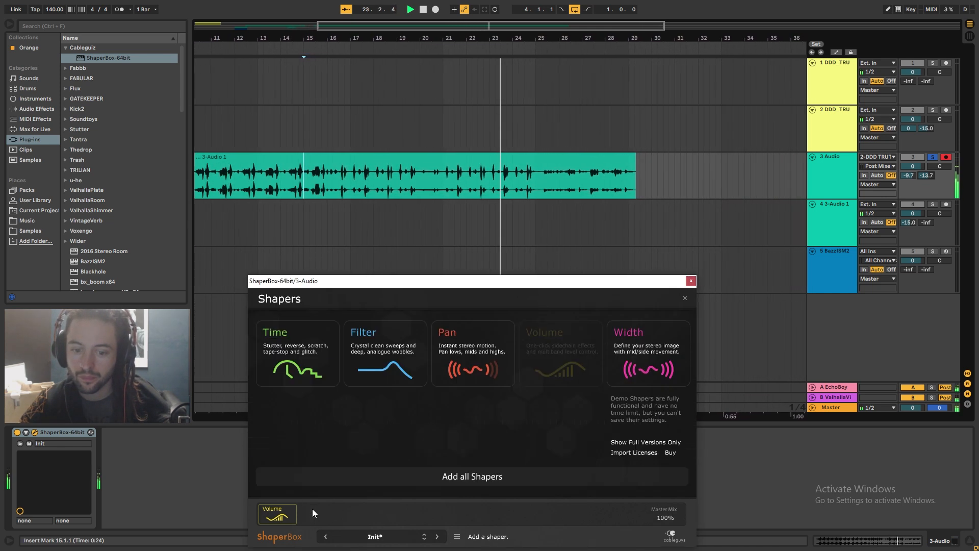
pyautogui.click(380, 359)
pyautogui.click(359, 486)
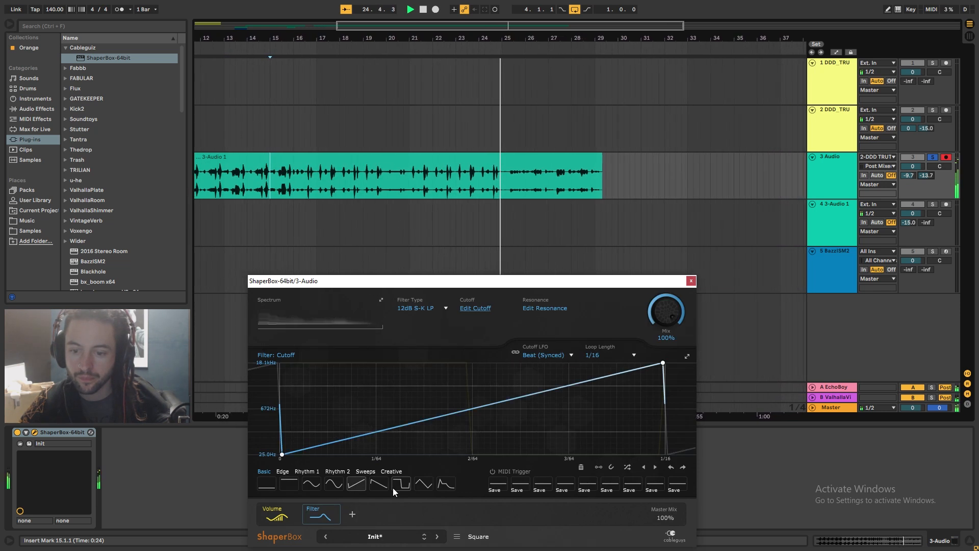
pyautogui.click(337, 471)
pyautogui.click(358, 483)
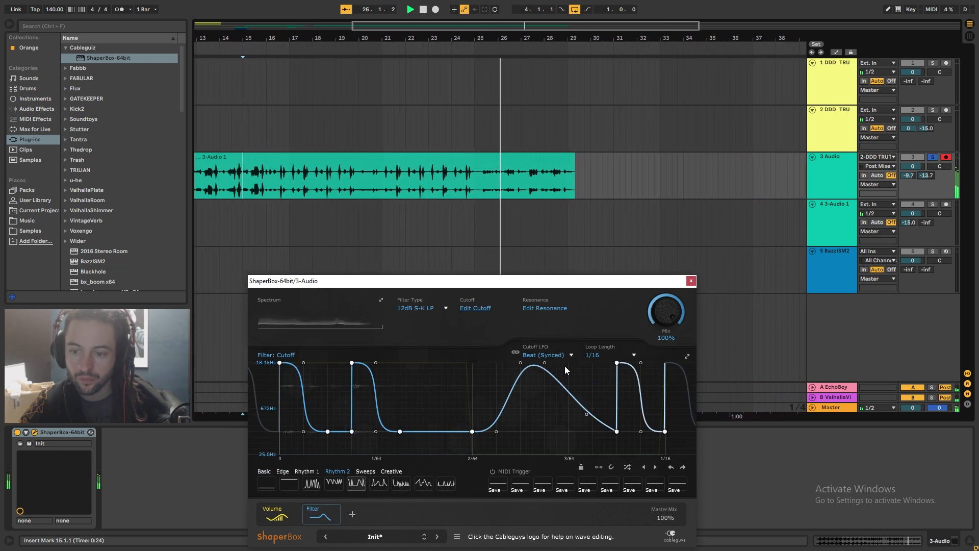
# Set the filter resonance shape to a flat 50% and close ShaperBox
pyautogui.click(532, 308)
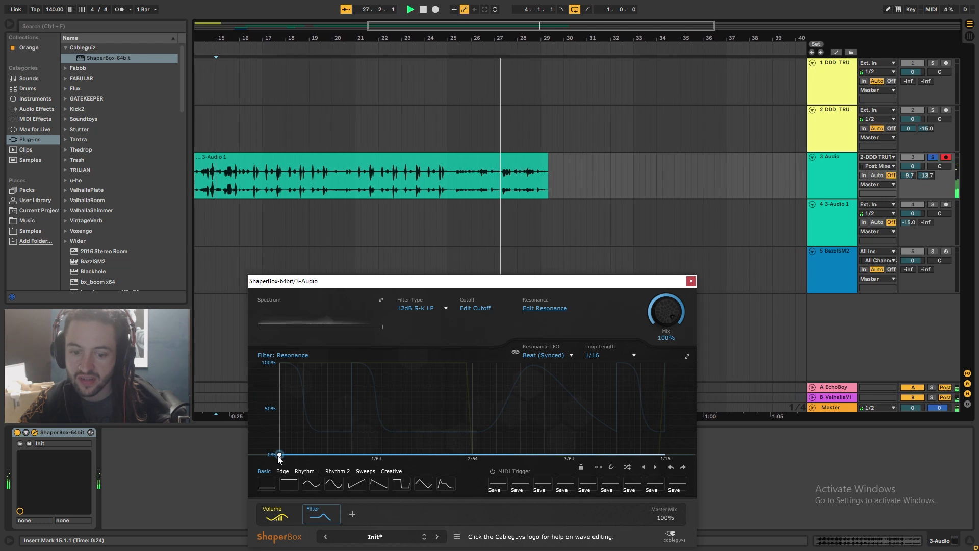
pyautogui.moveTo(278, 455); pyautogui.dragTo(279, 403)
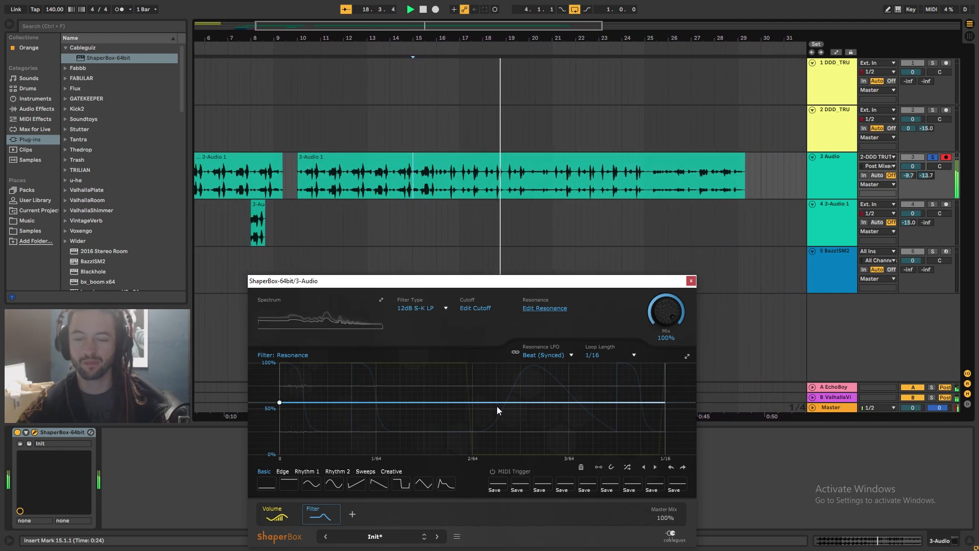
pyautogui.click(692, 282)
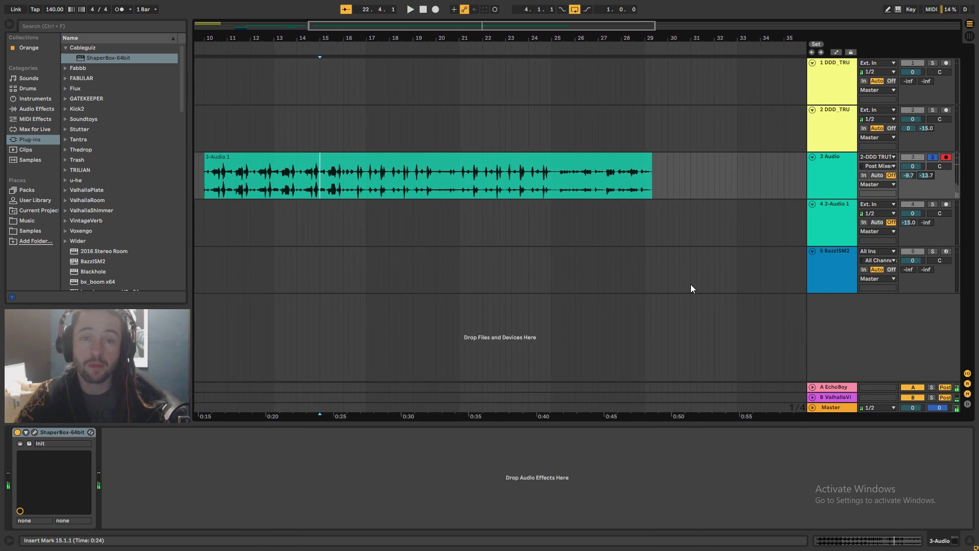